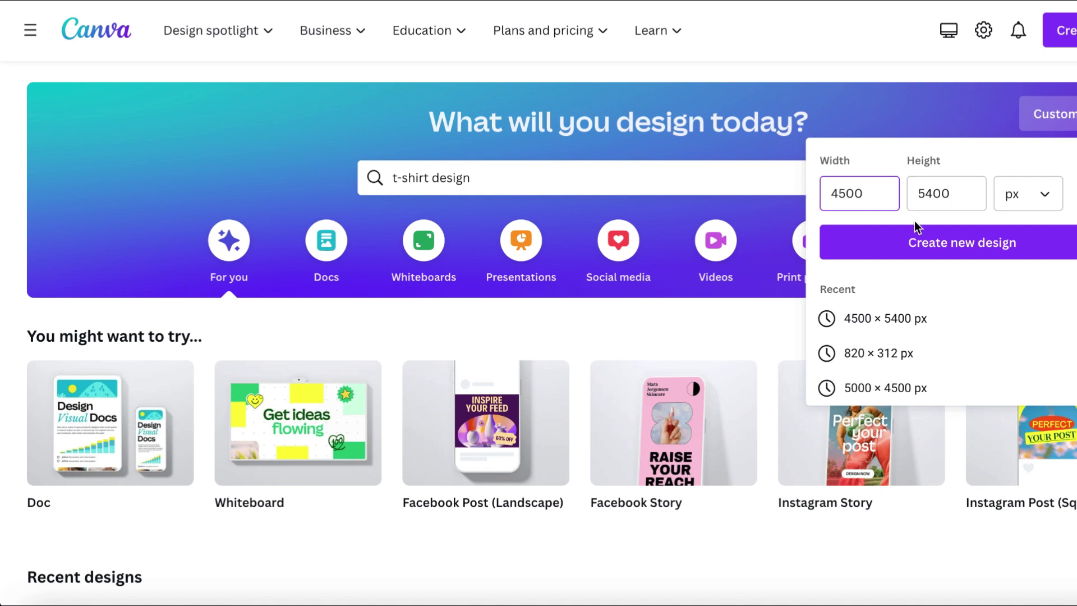
- Create a new blank design with a custom size of 4500 × 5400 px
click(965, 198)
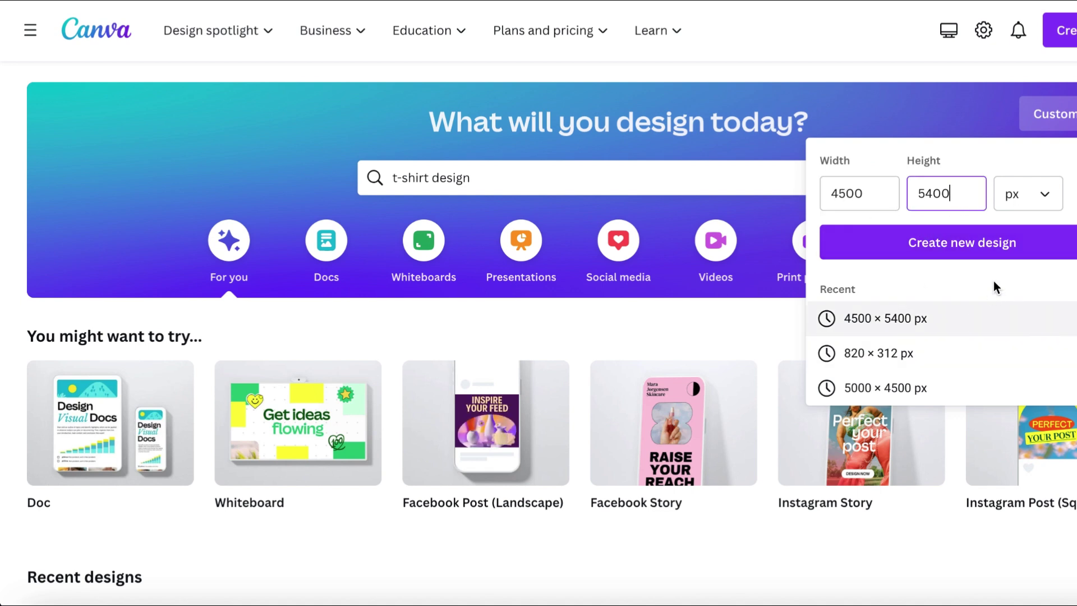
click(971, 251)
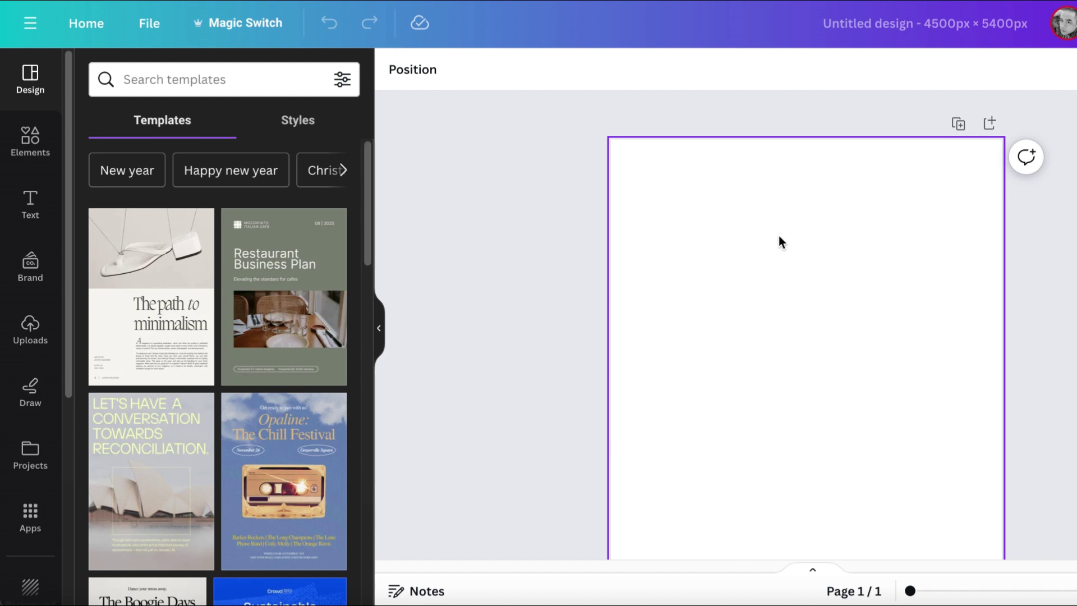
- Paste the copied "Give blood, you're somebody's type" reference image and place it in the upper right part of the page
key(ctrl+v)
drag(816, 350, 870, 213)
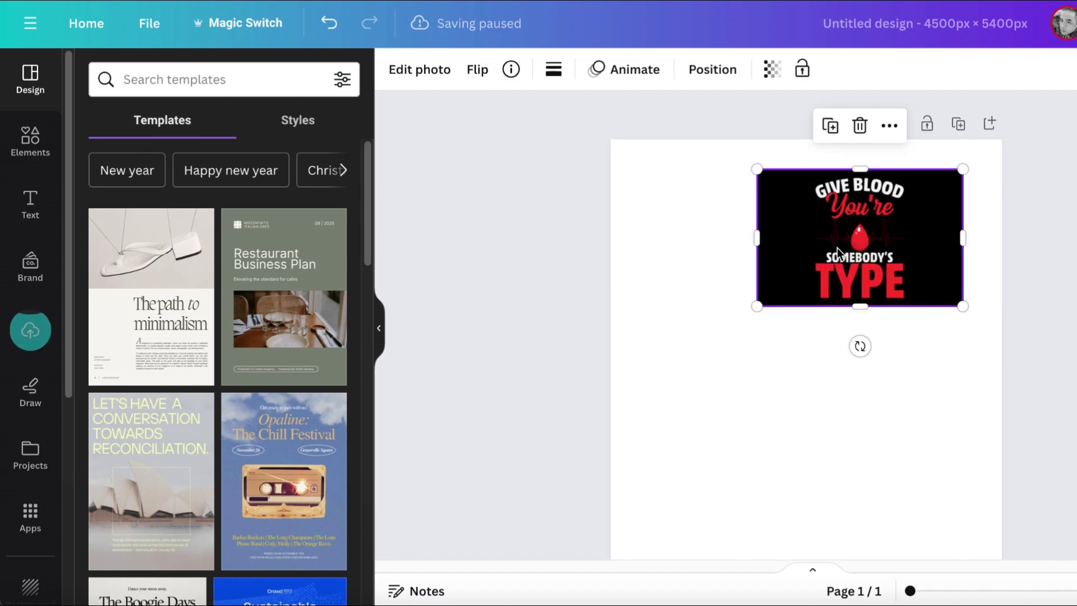
click(530, 252)
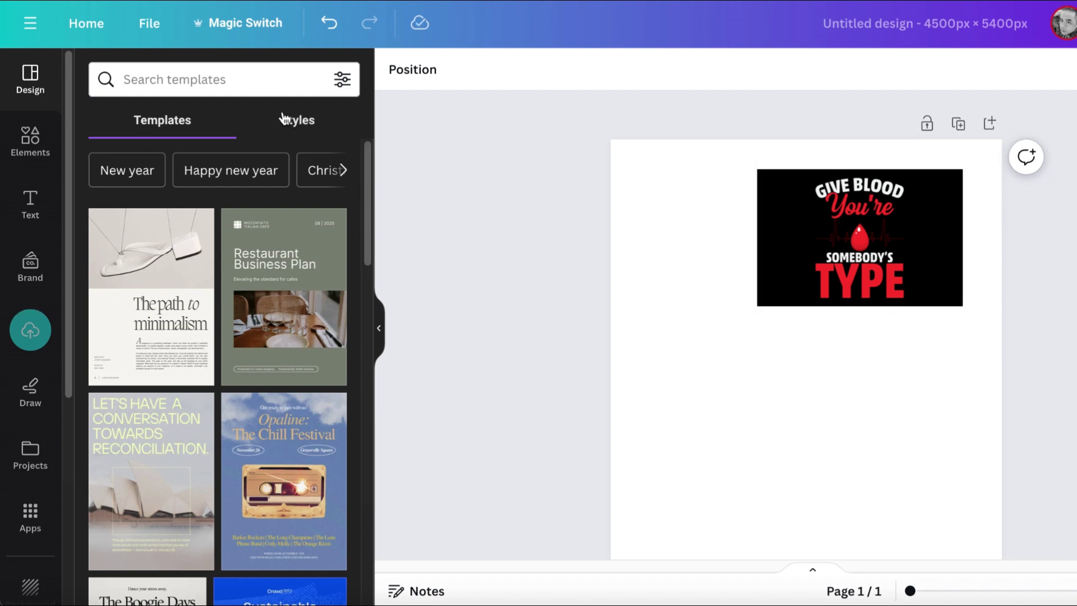
- Search the elements library for "donate blood" and limit the results to graphics
click(293, 120)
click(29, 139)
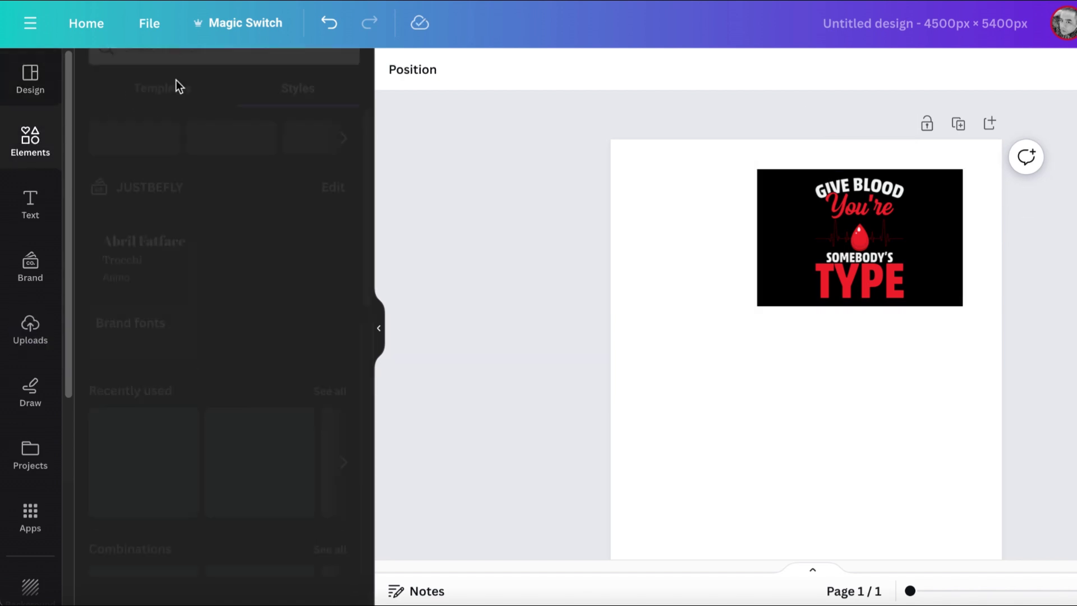
click(193, 75)
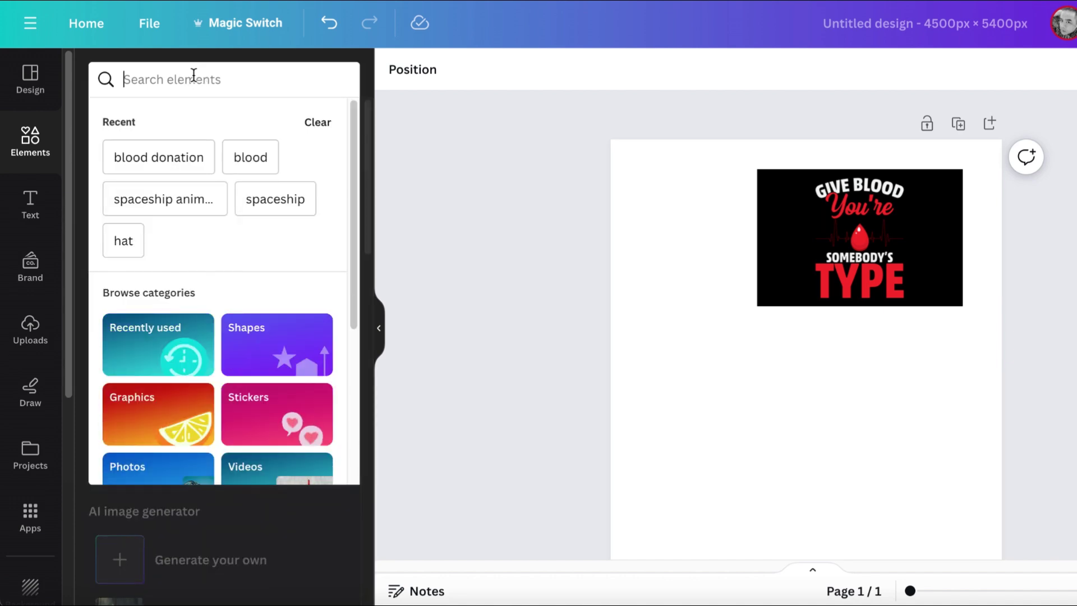
text(donate)
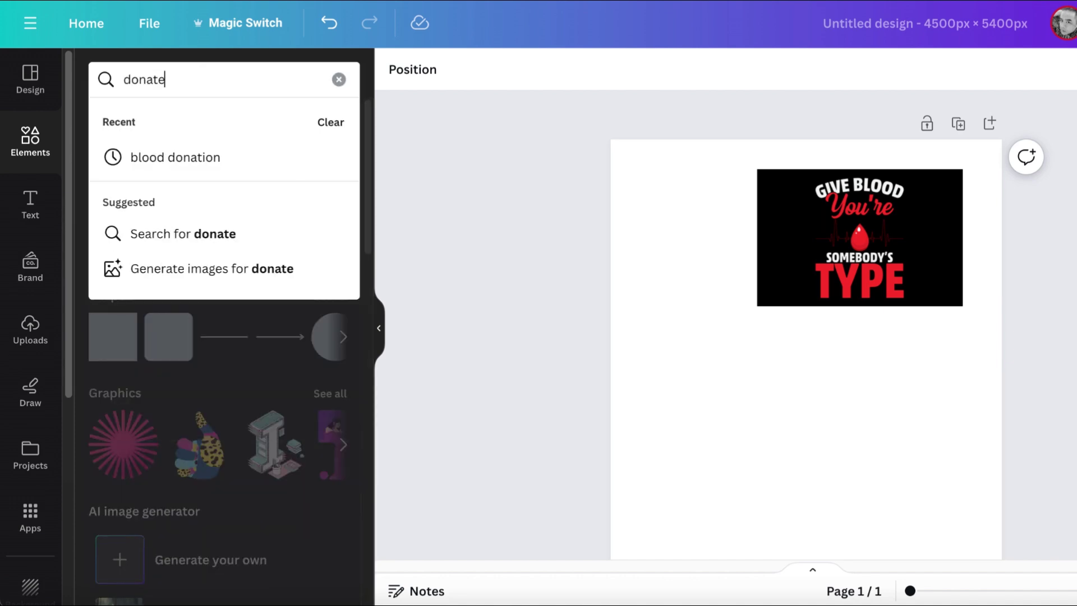
text( blood)
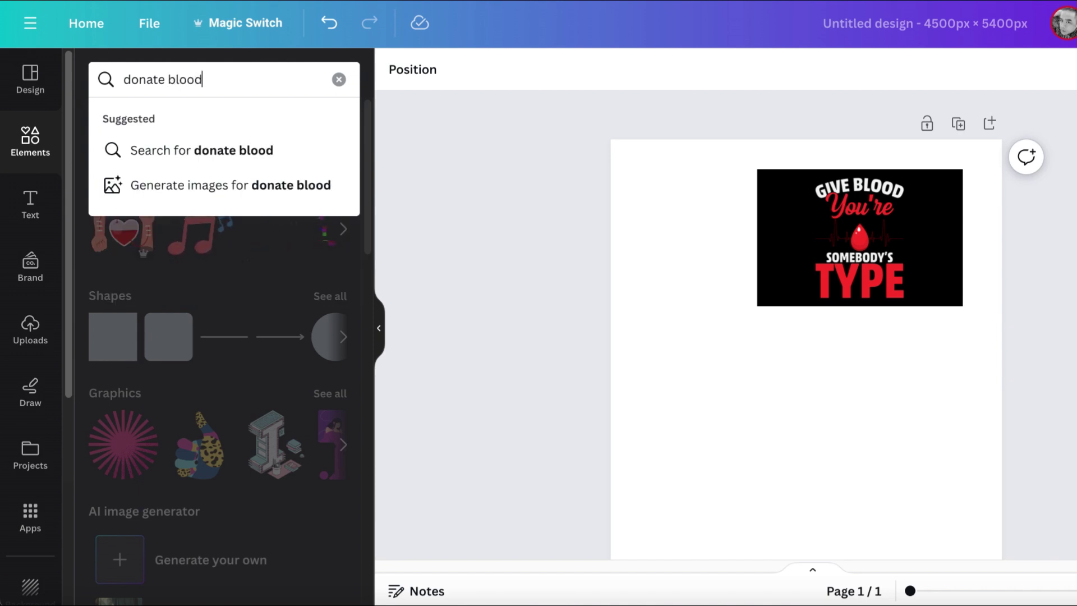
key(Return)
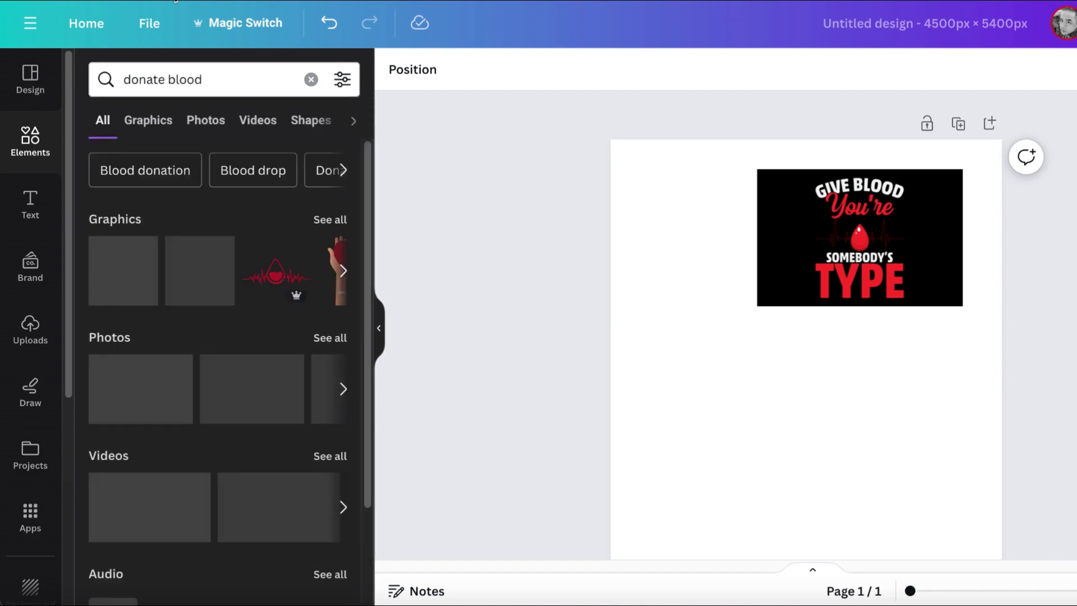
click(149, 122)
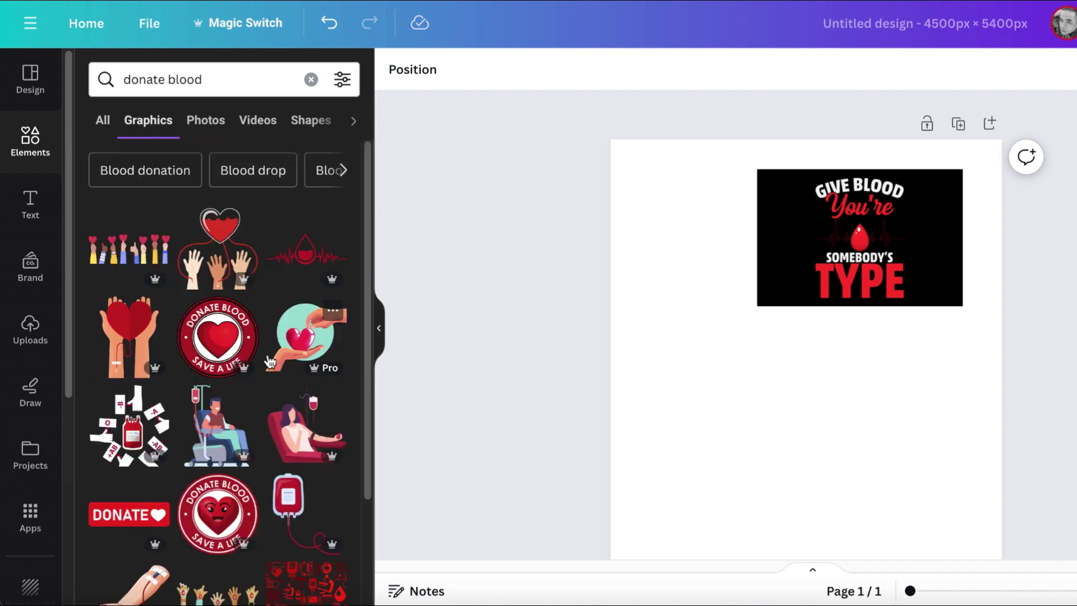
- Look through the "donate blood" graphics for an illustration that suits the T-shirt design
scroll(270, 362, down, 6)
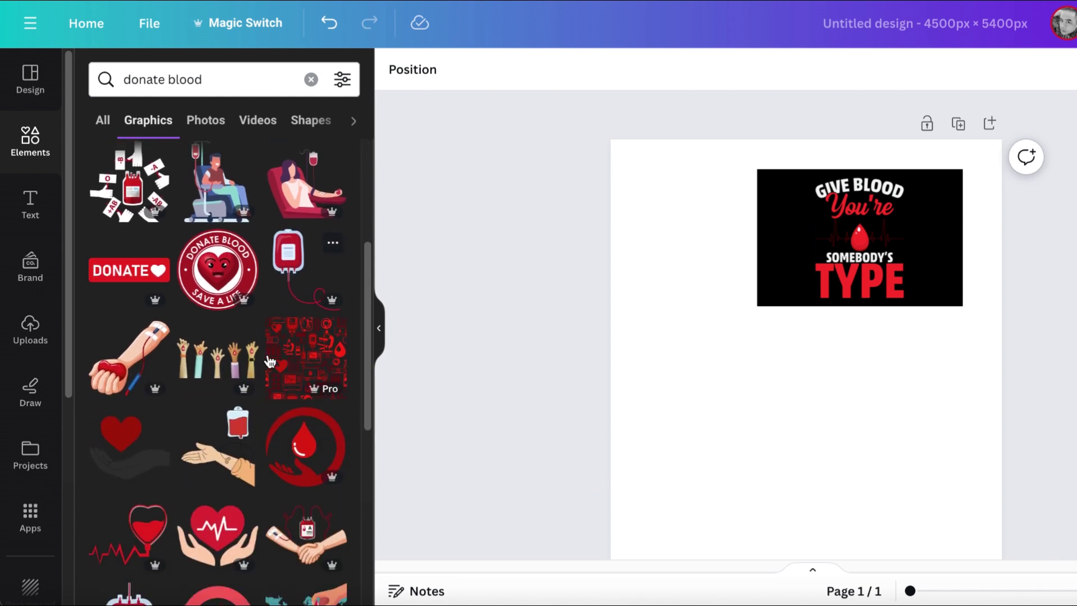
scroll(269, 362, down, 3)
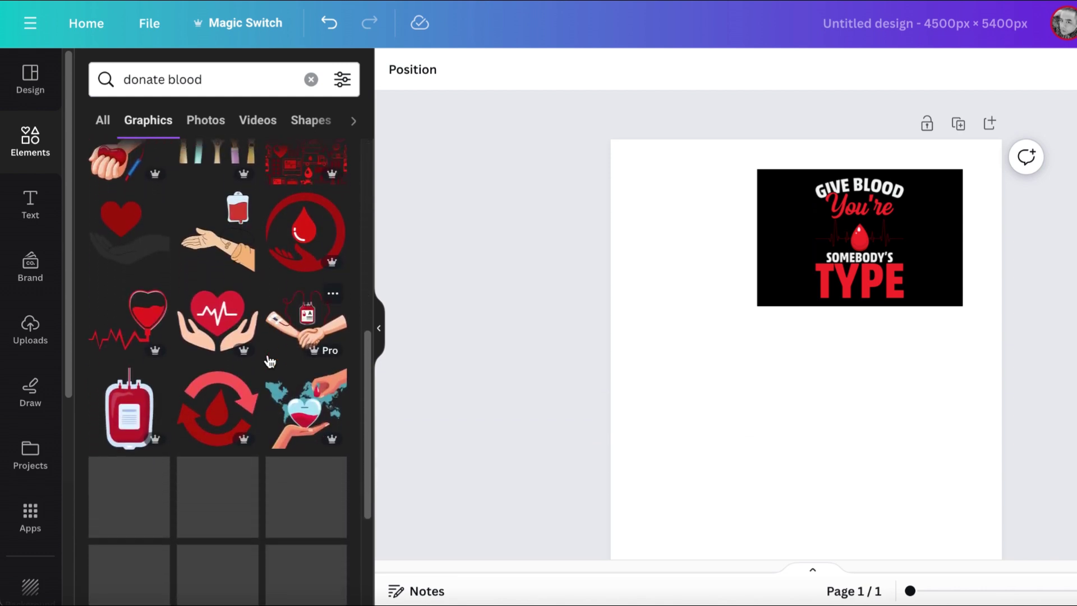
scroll(270, 362, down, 5)
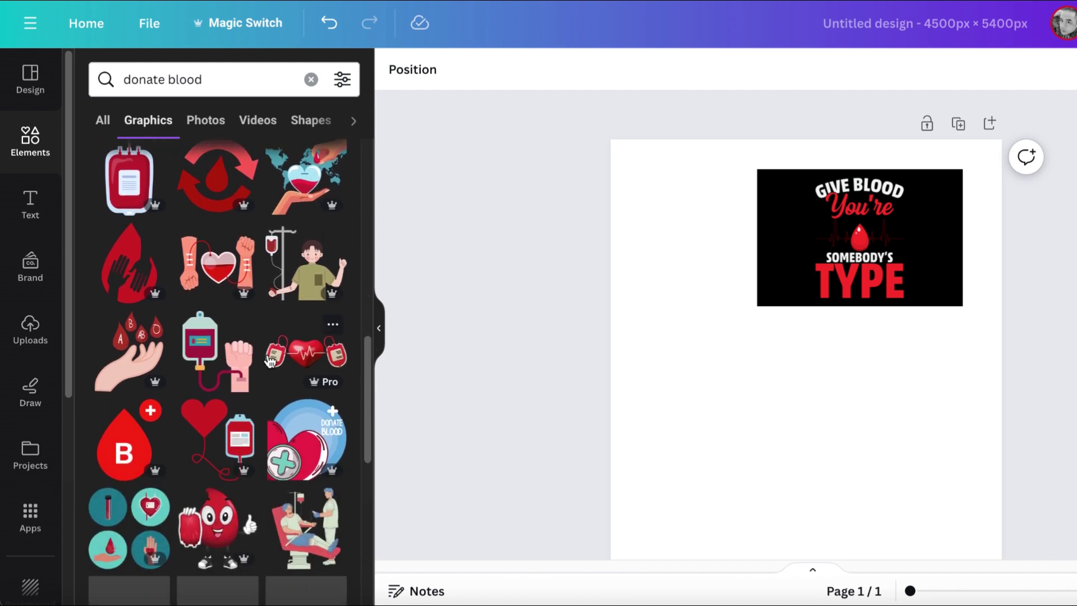
scroll(270, 361, down, 2)
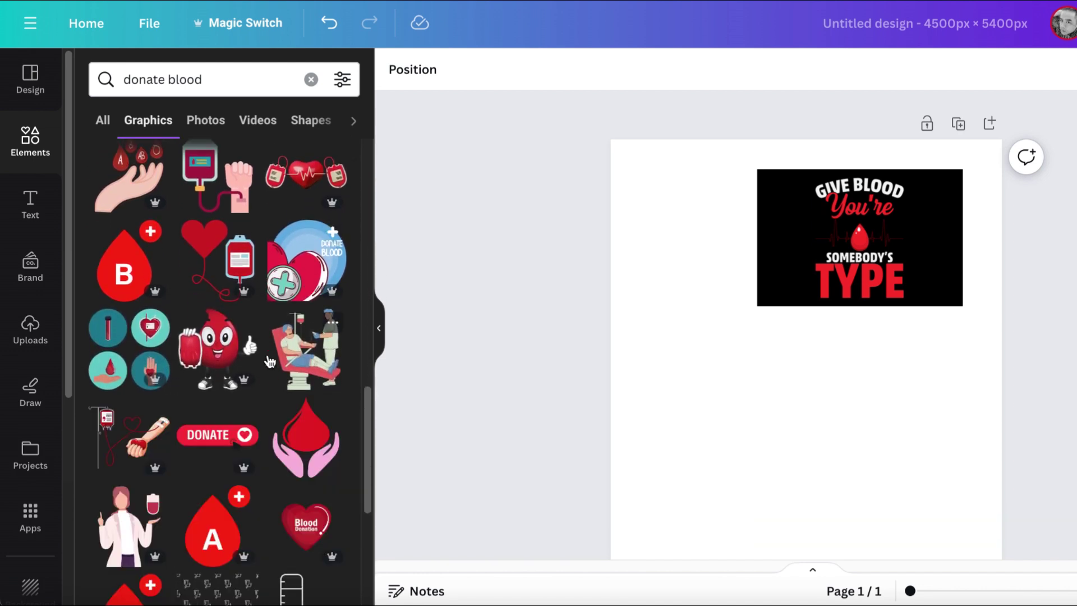
scroll(270, 361, down, 5)
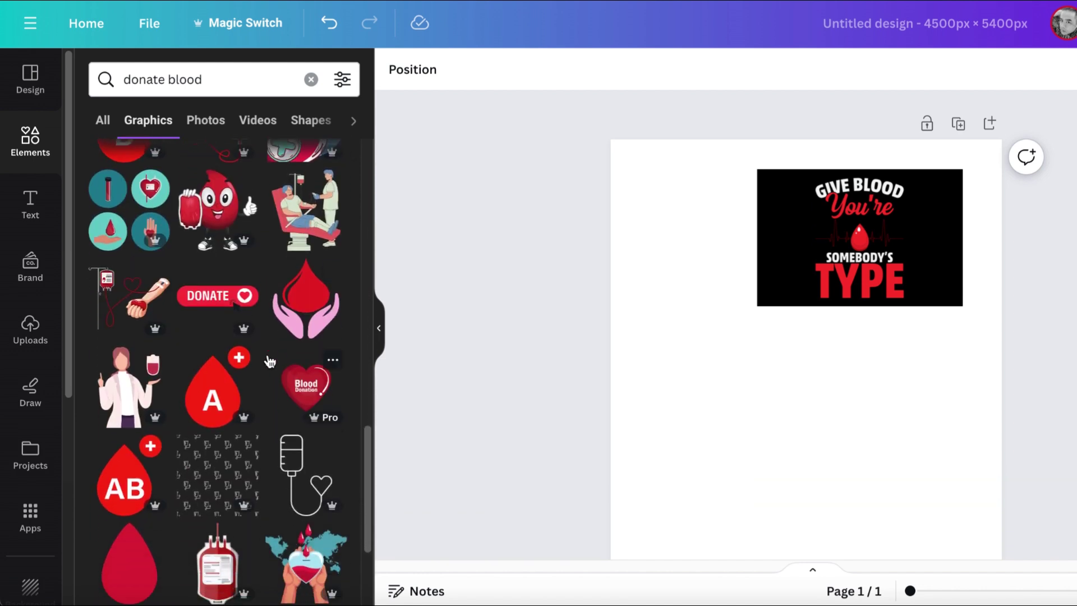
scroll(270, 362, down, 3)
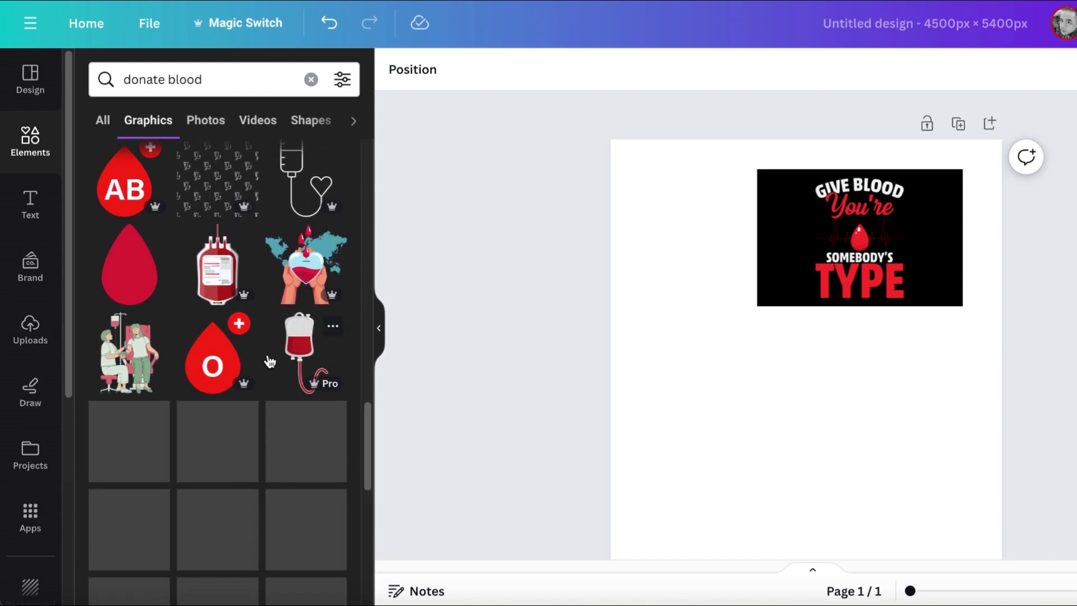
scroll(269, 362, up, 5)
scroll(270, 362, up, 15)
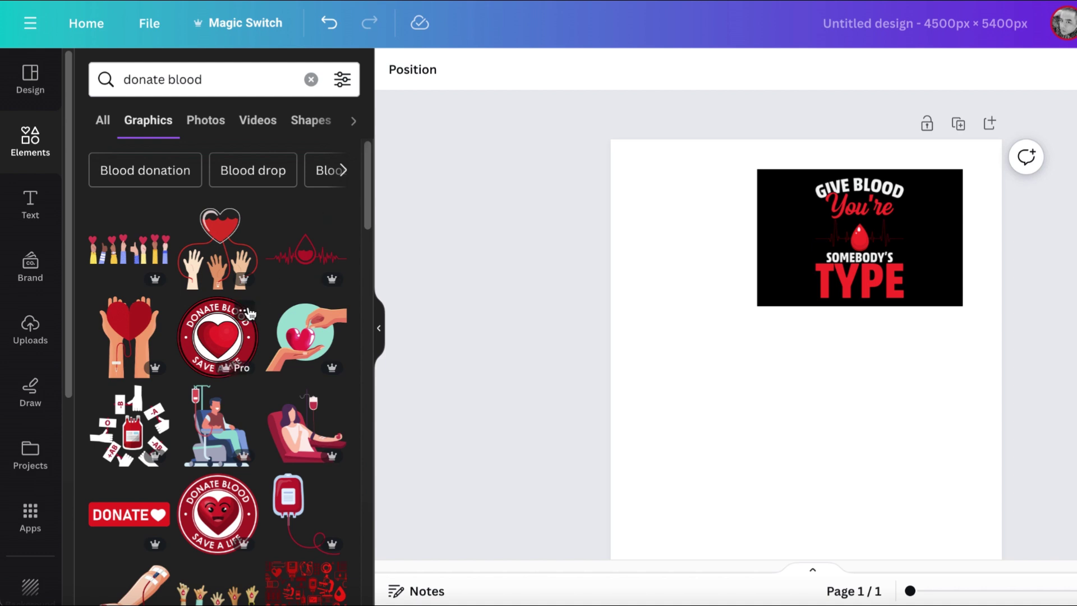
- Switch to the suggested "Blood donation" search and add the red heart with the white heartbeat line to the page
click(144, 171)
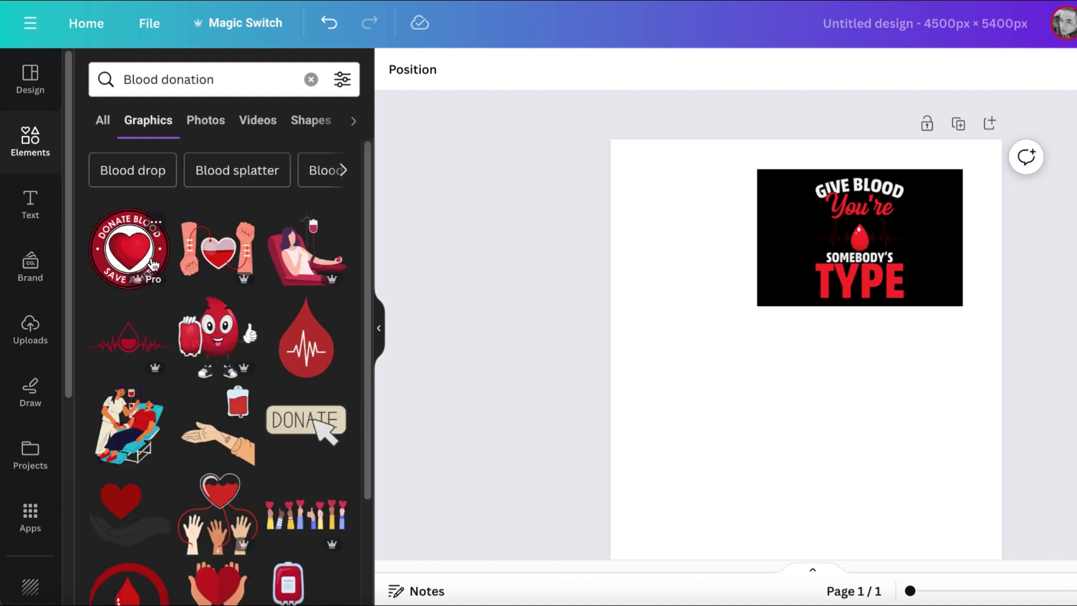
scroll(153, 264, down, 2)
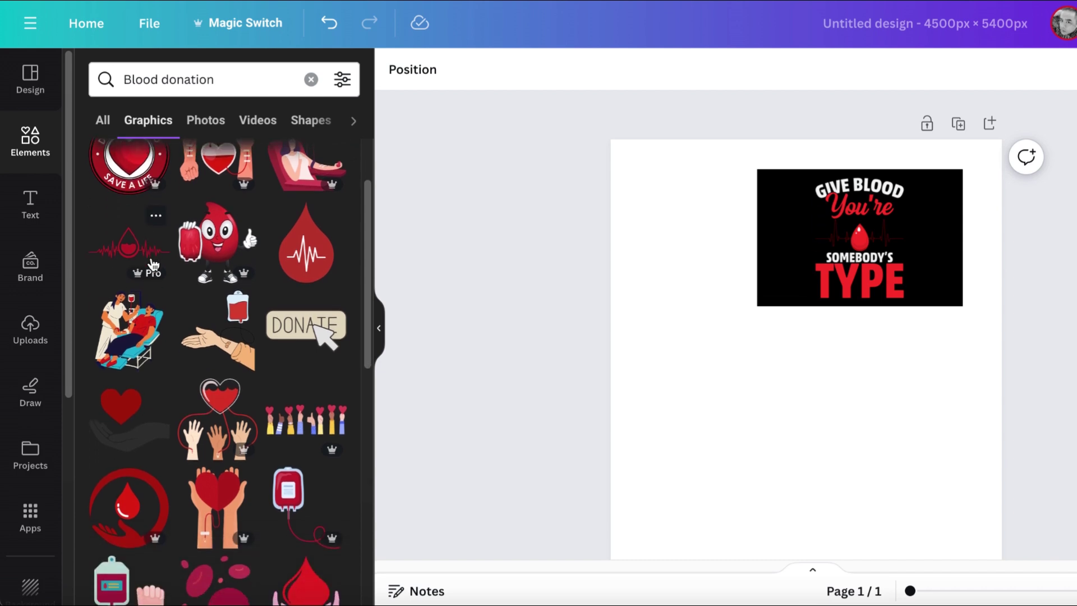
scroll(153, 264, down, 2)
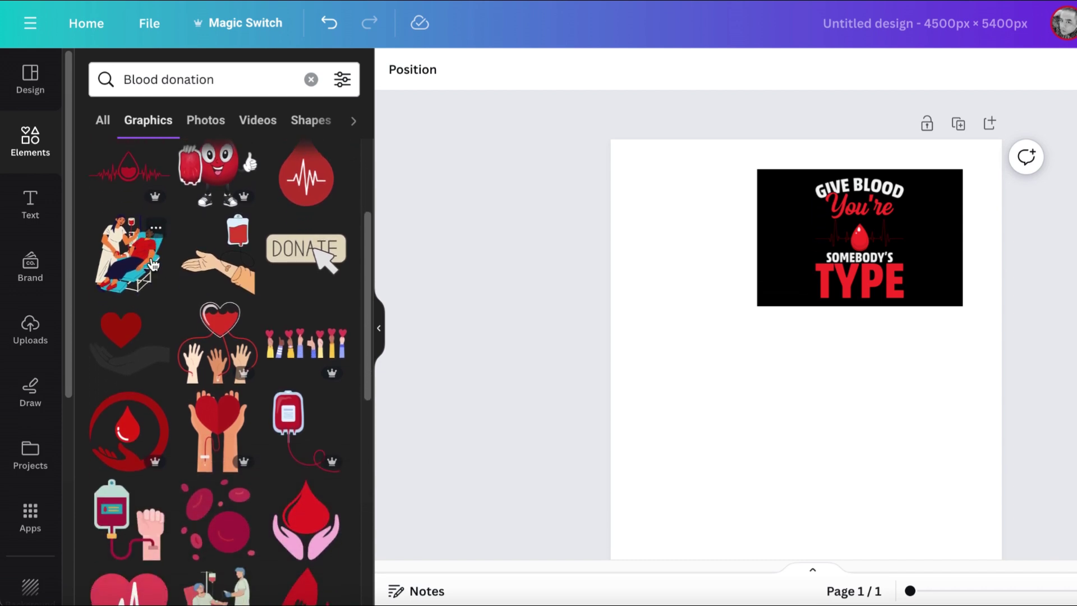
scroll(153, 264, down, 3)
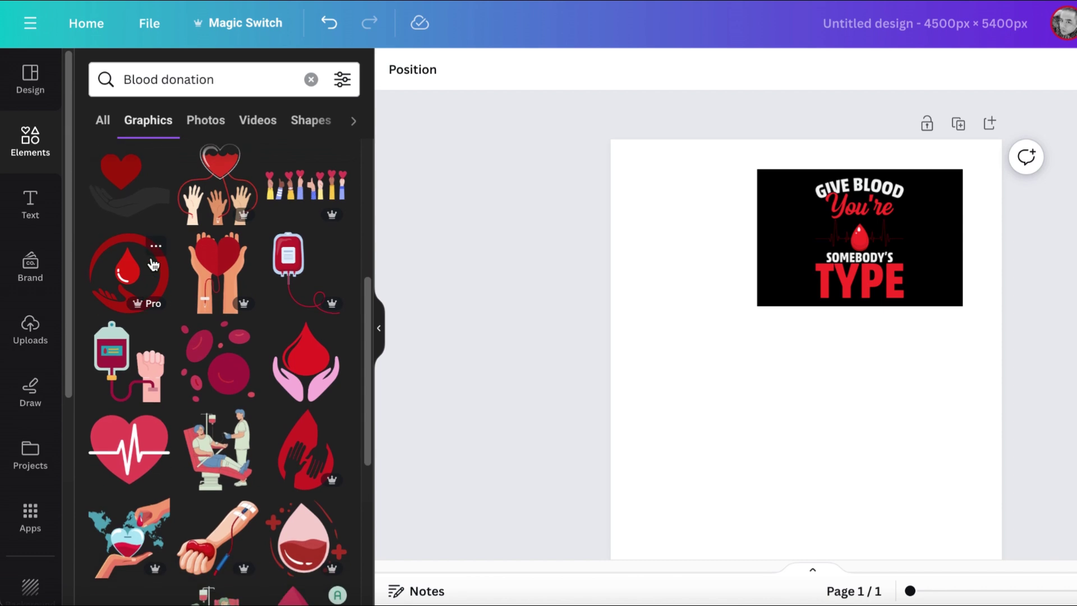
click(135, 434)
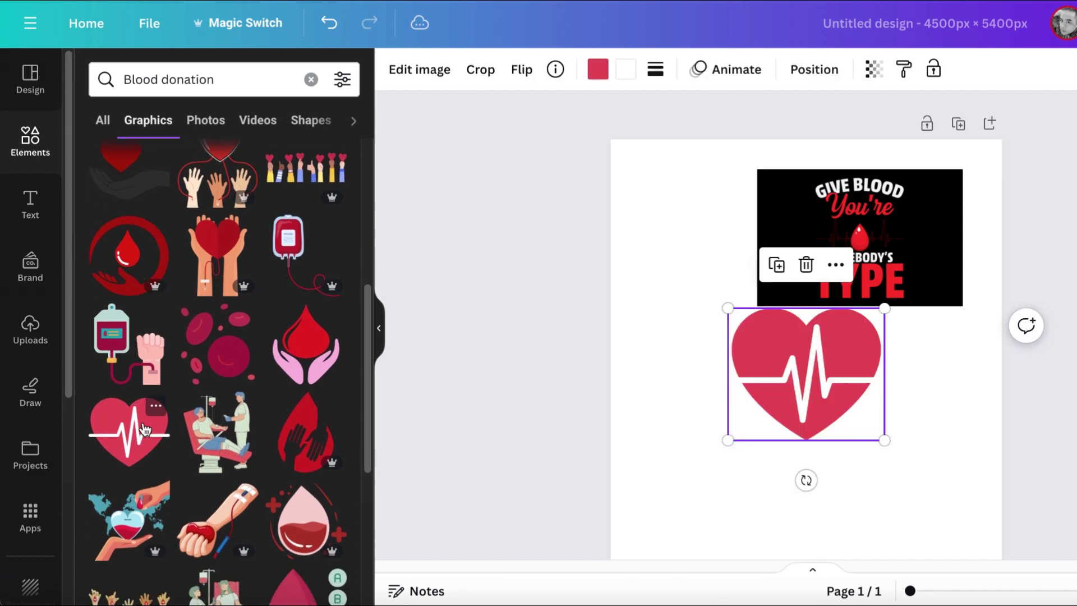
- Set the page background to the black from the reference image's photo colors
click(697, 222)
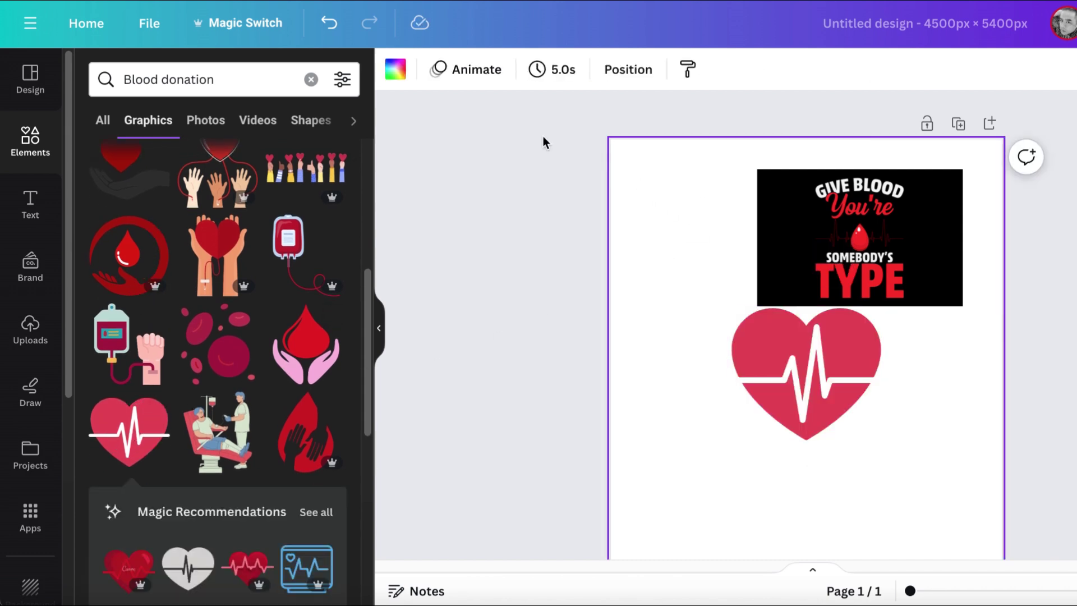
click(400, 70)
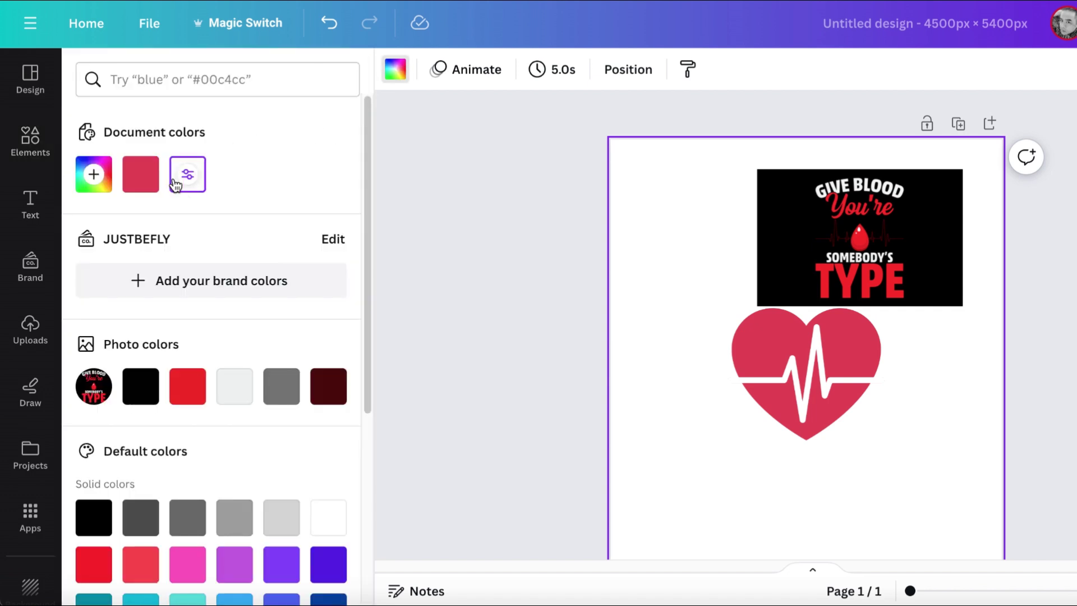
click(140, 378)
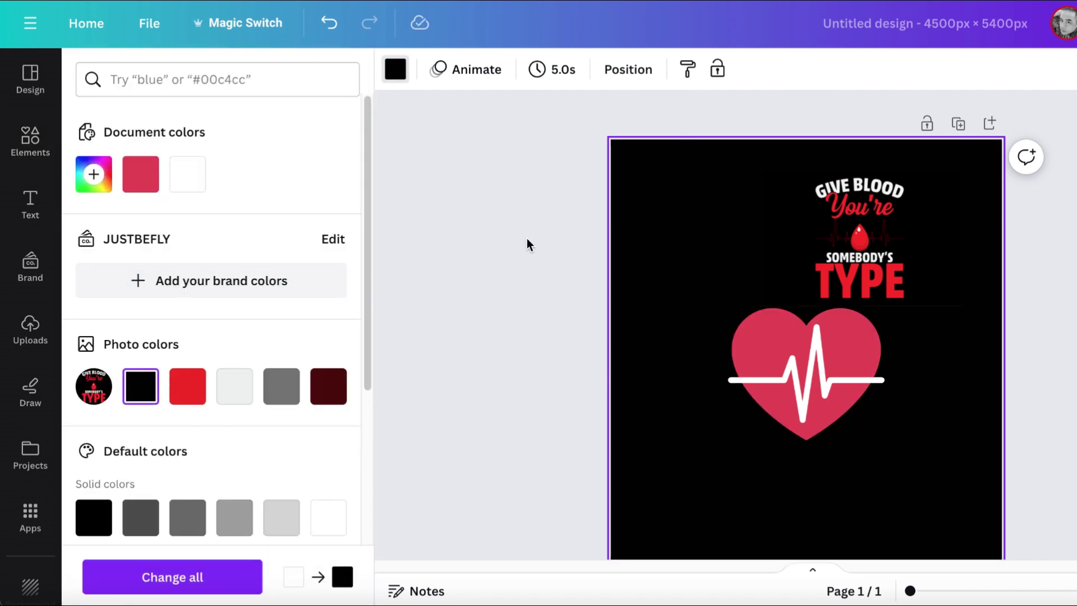
click(500, 245)
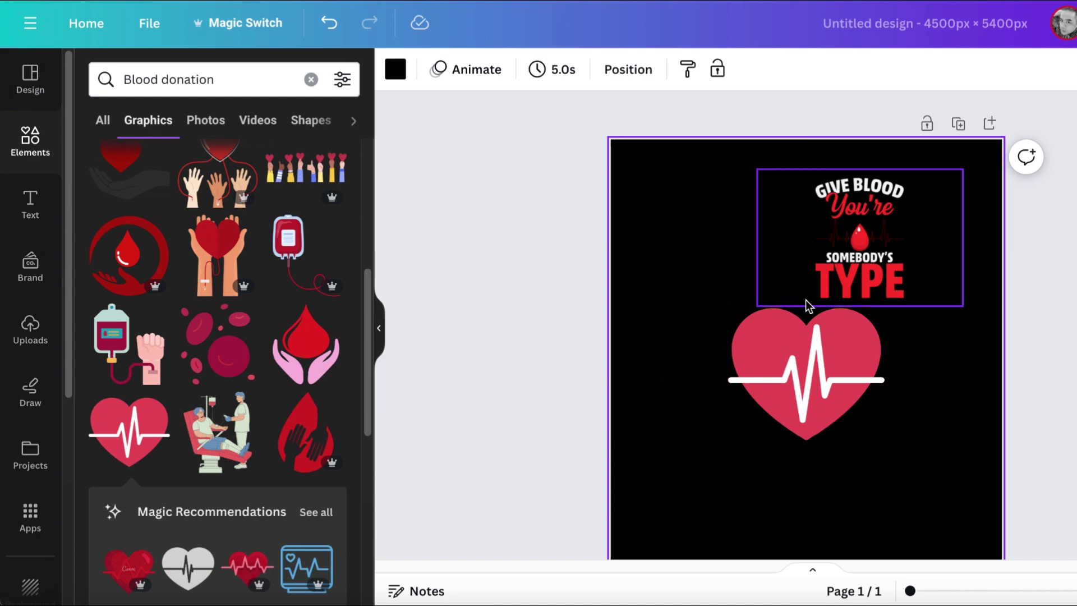
- Shrink the reference image and move it into the page's upper right corner, clear of the heart graphic
click(845, 272)
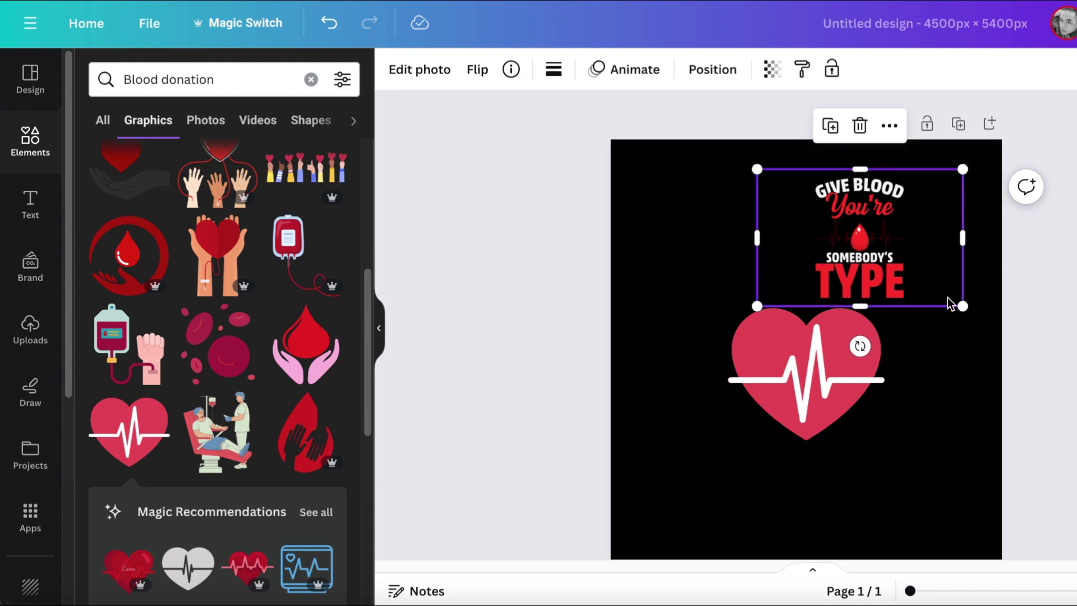
drag(958, 297, 988, 227)
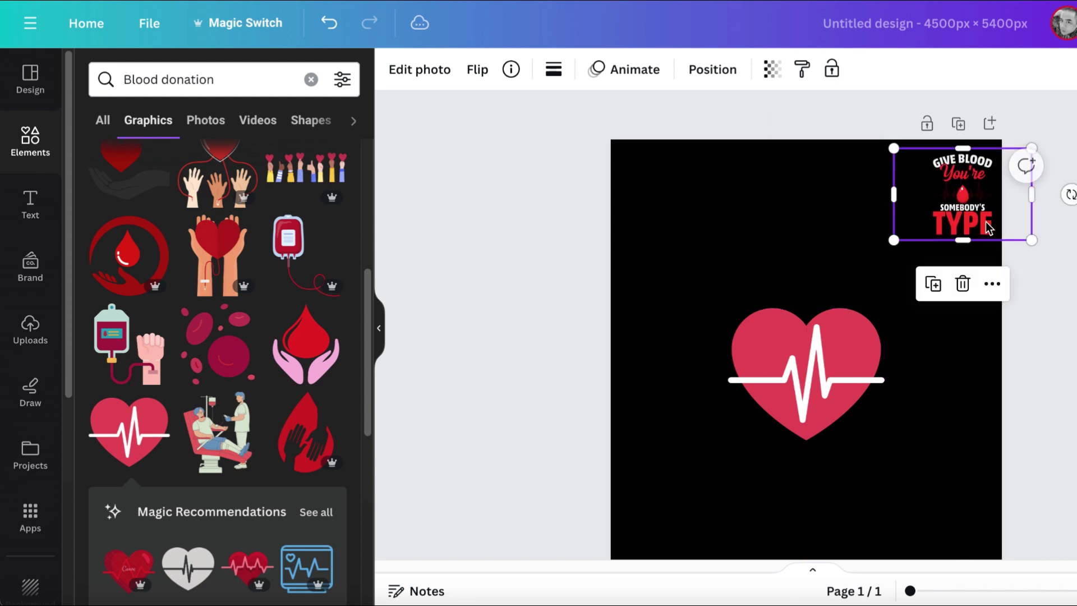
click(1065, 295)
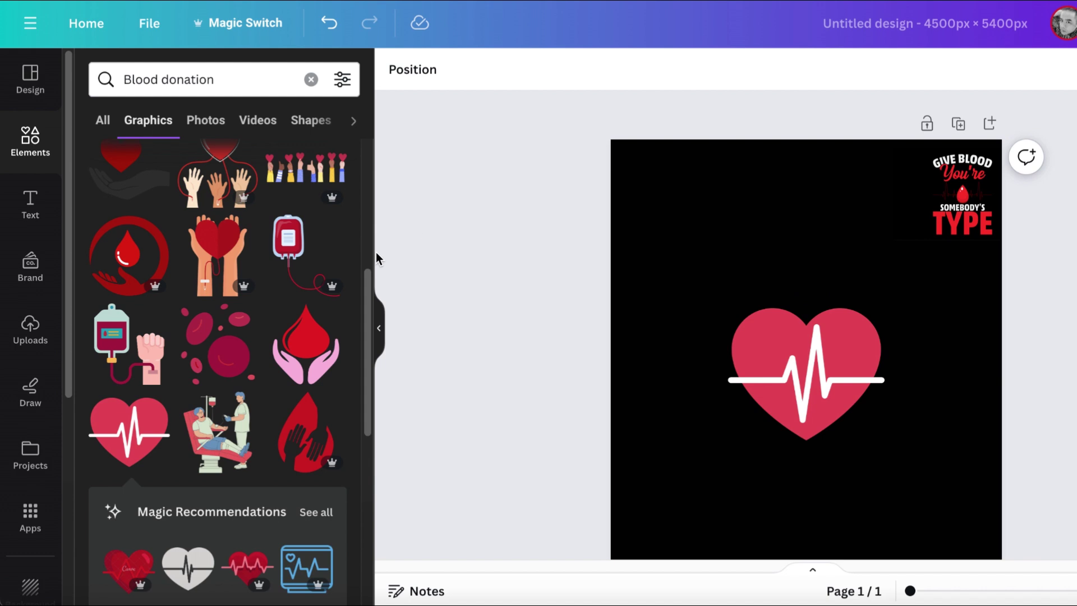
- Look over the ready-made font combinations, but add a plain text box to the page instead
click(35, 209)
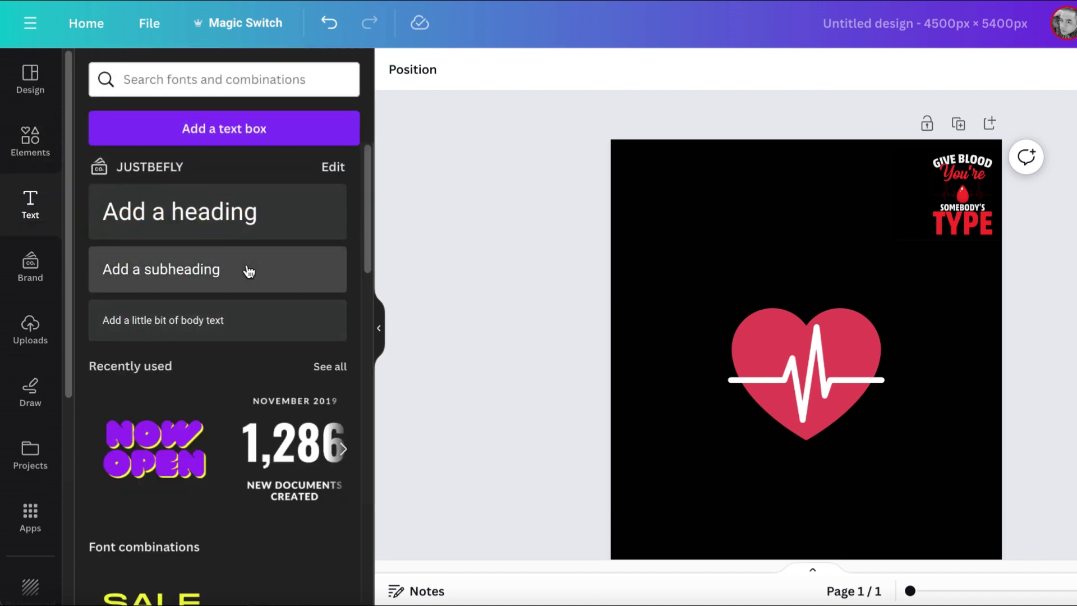
scroll(227, 288, down, 10)
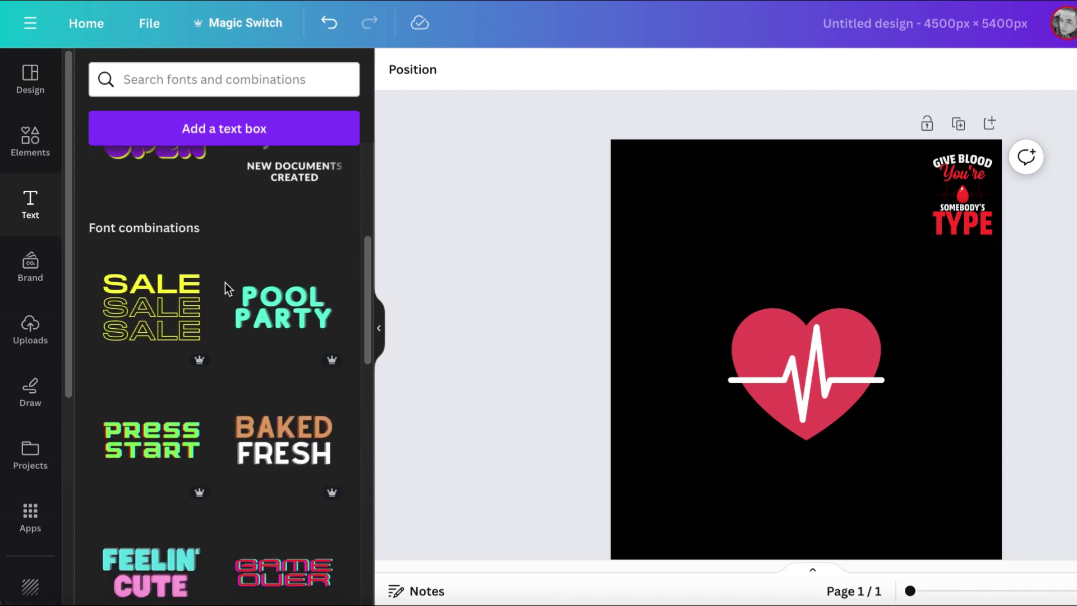
scroll(228, 289, down, 2)
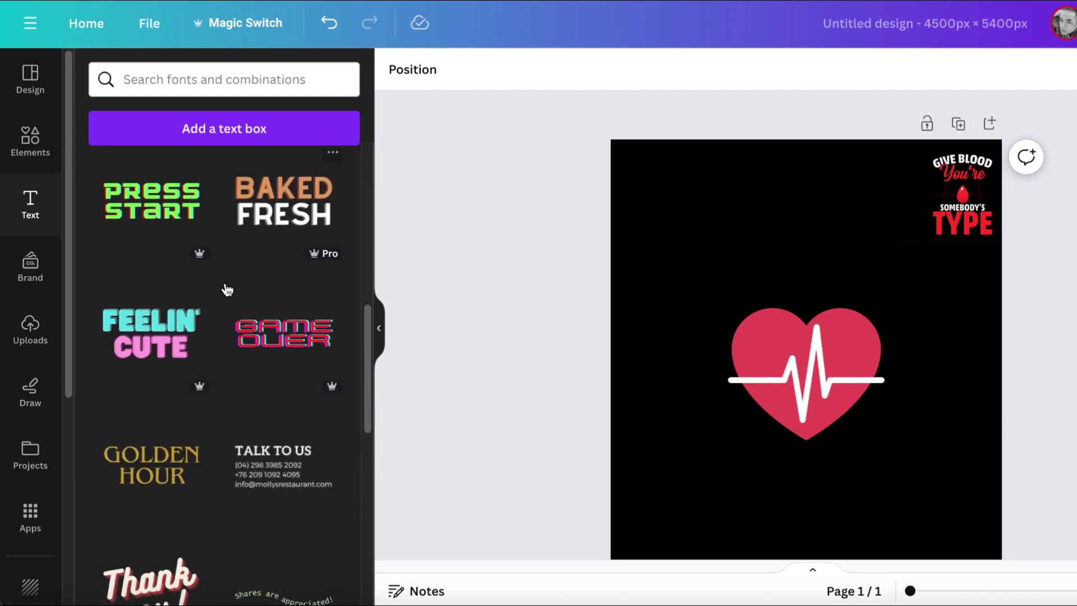
scroll(228, 289, down, 8)
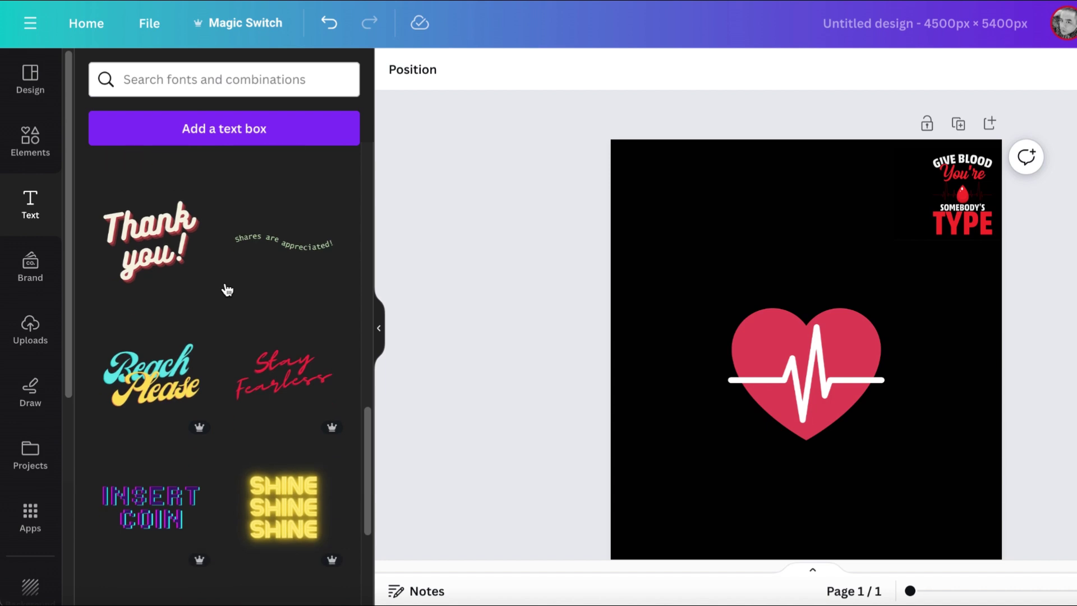
scroll(227, 289, down, 2)
scroll(227, 289, up, 3)
scroll(227, 289, up, 10)
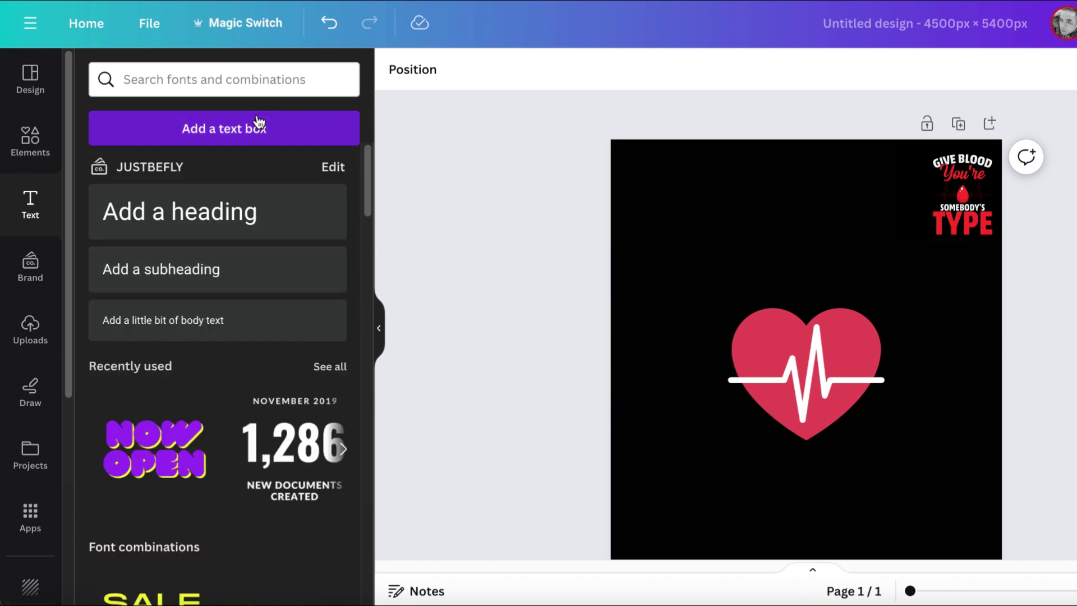
click(254, 128)
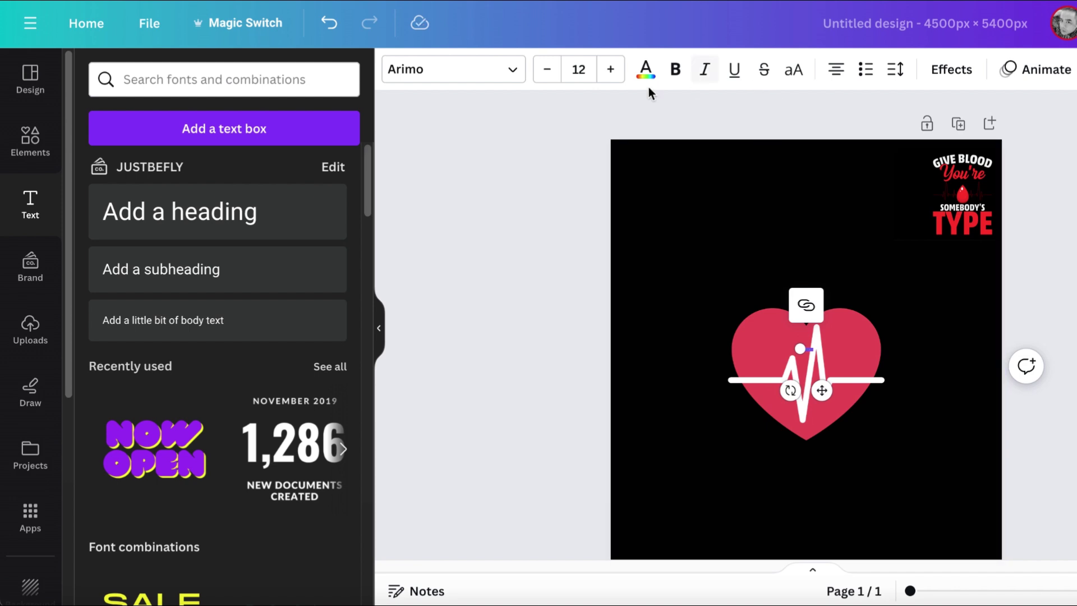
- Color the new text box's text white and set its font size to 400
click(569, 75)
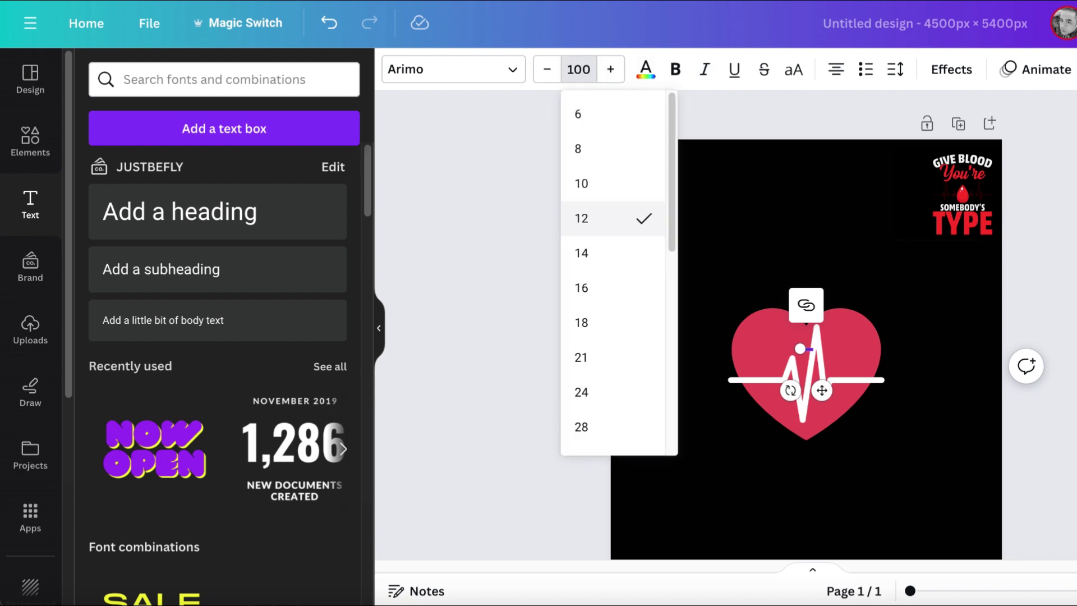
key(Return)
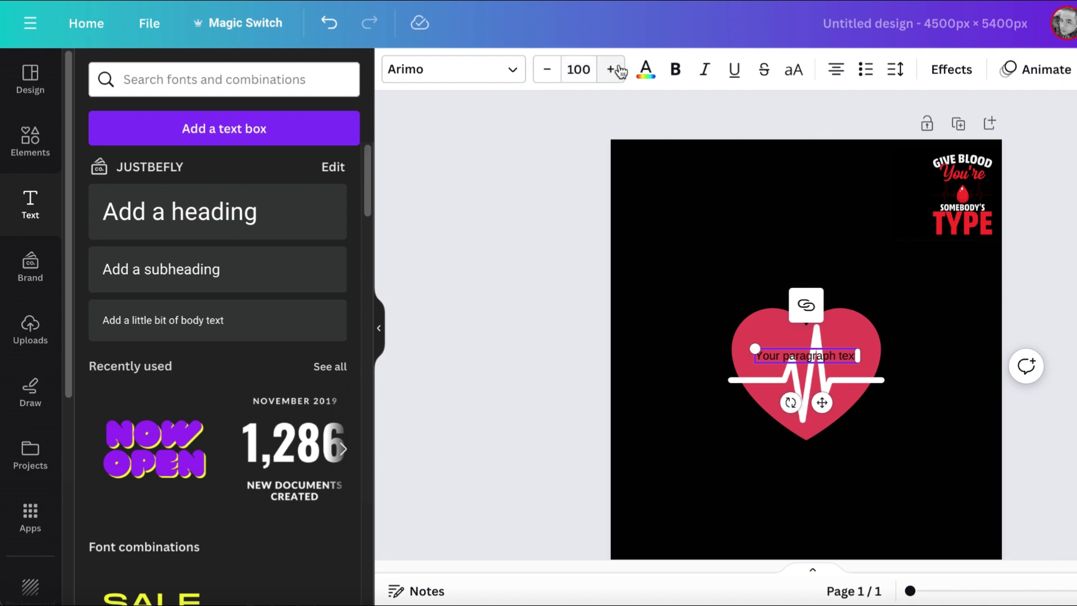
click(644, 72)
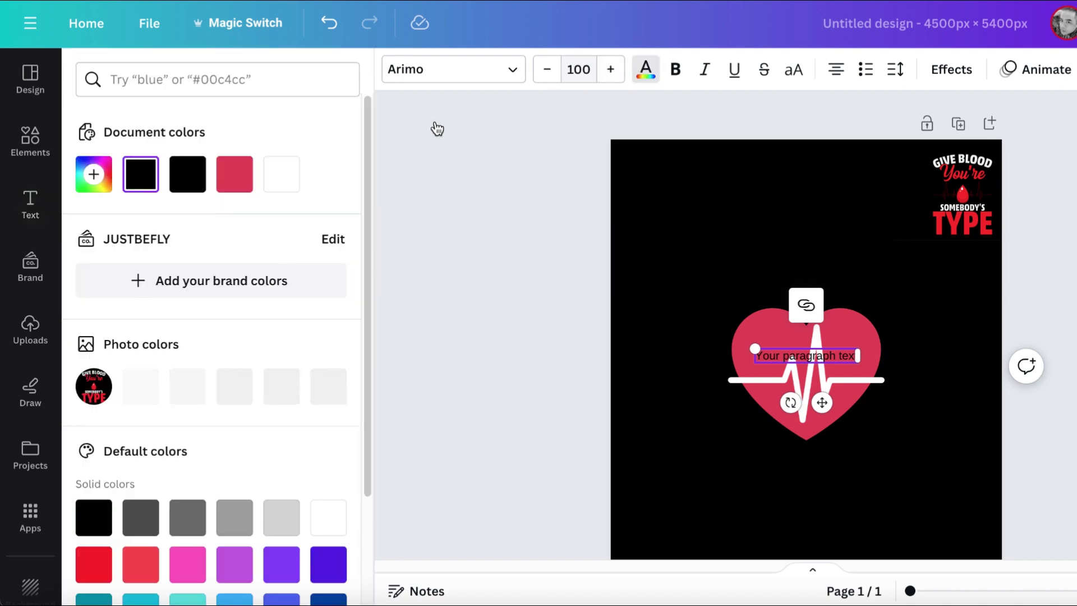
click(282, 175)
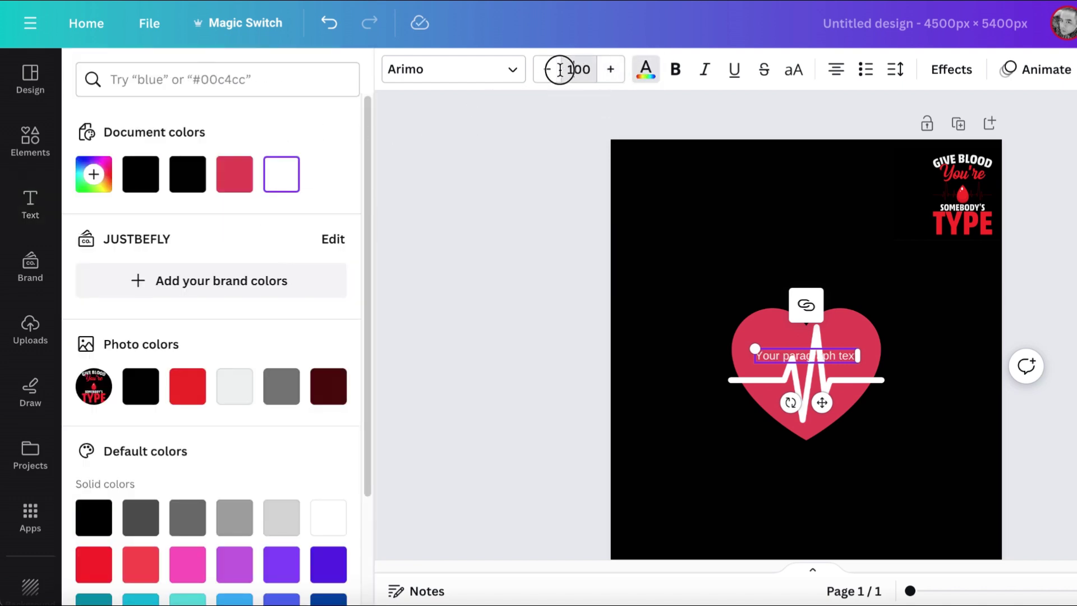
key(Return)
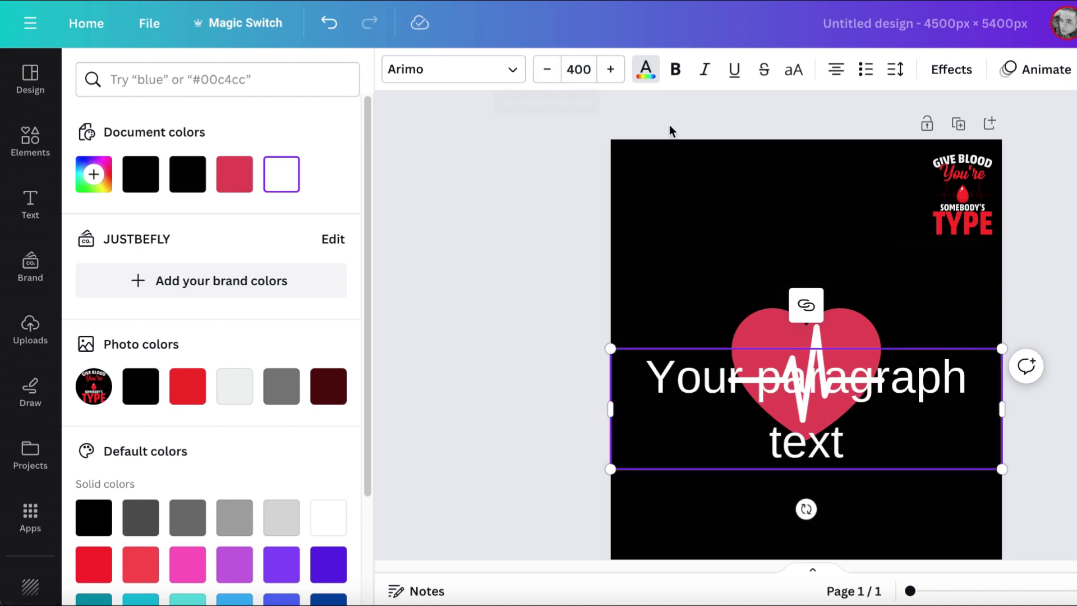
- Replace the placeholder paragraph text with "GIVE BLOOD"
click(698, 385)
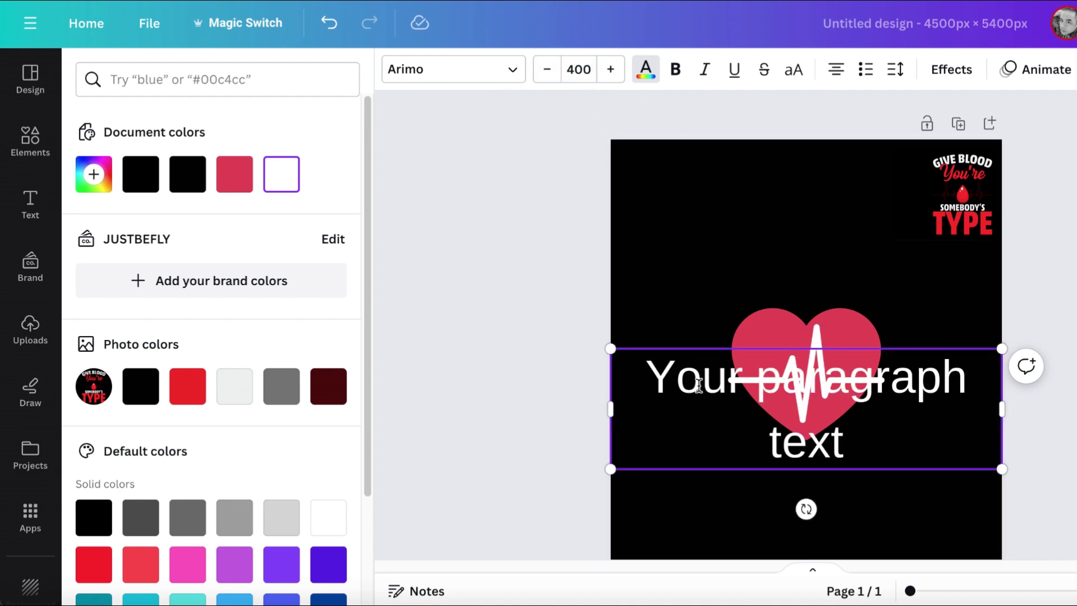
key(ctrl+a)
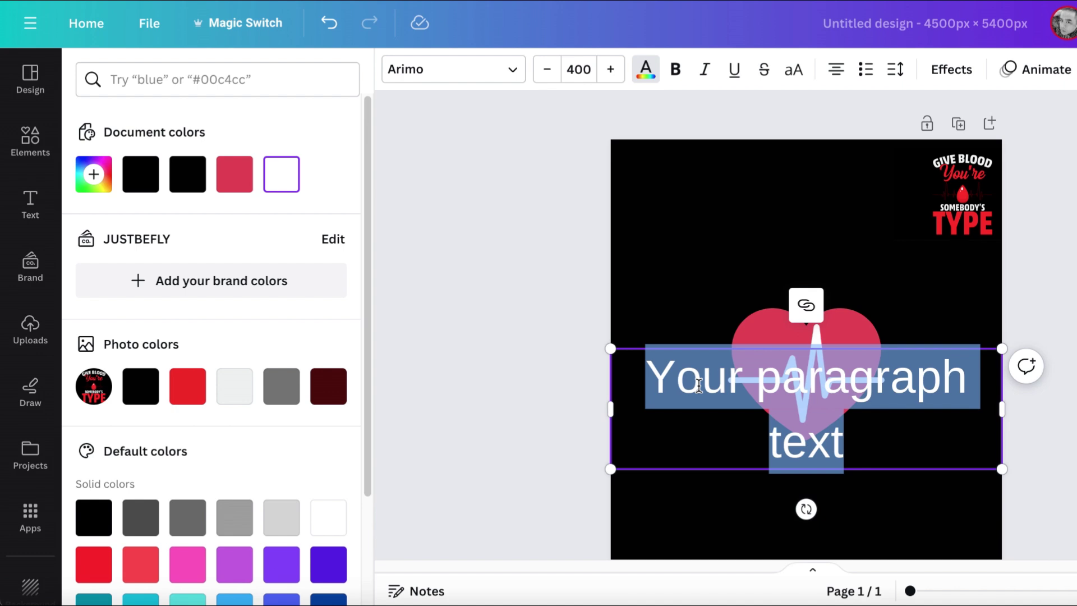
text(GIVE)
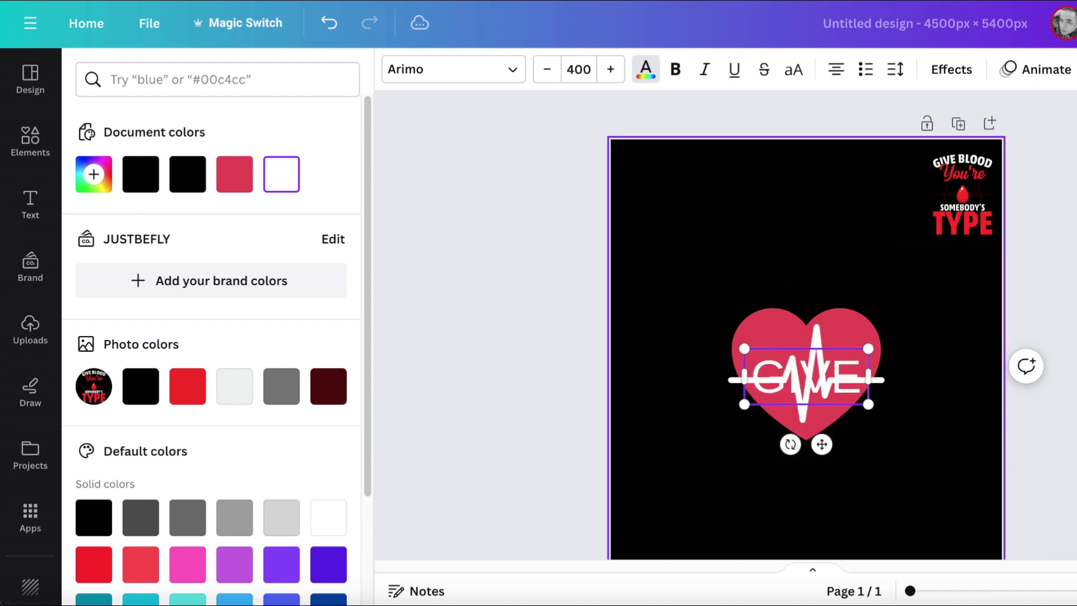
text( BLOOD)
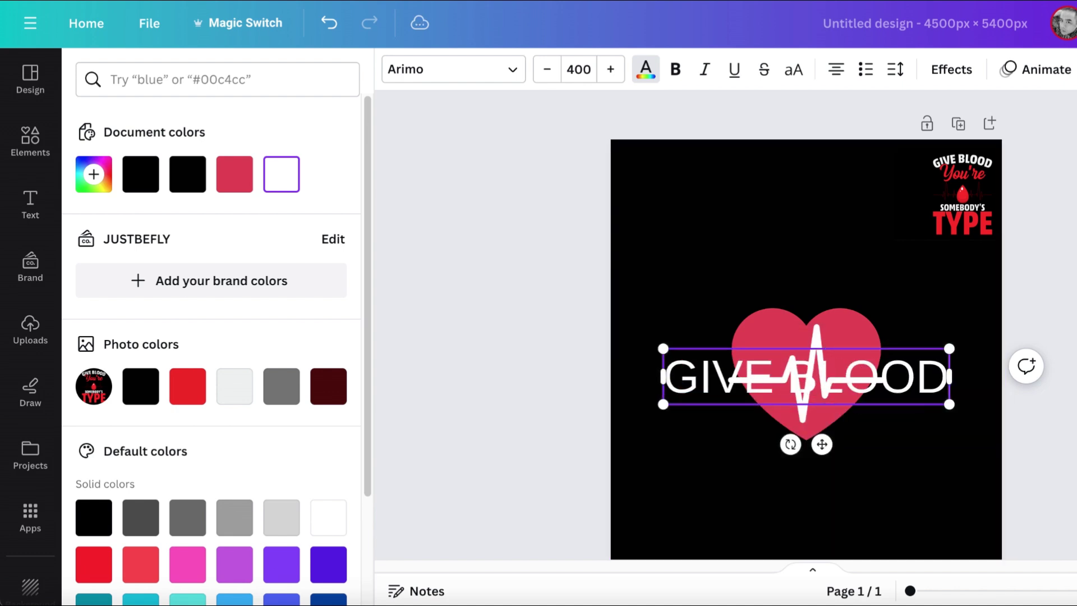
key(Escape)
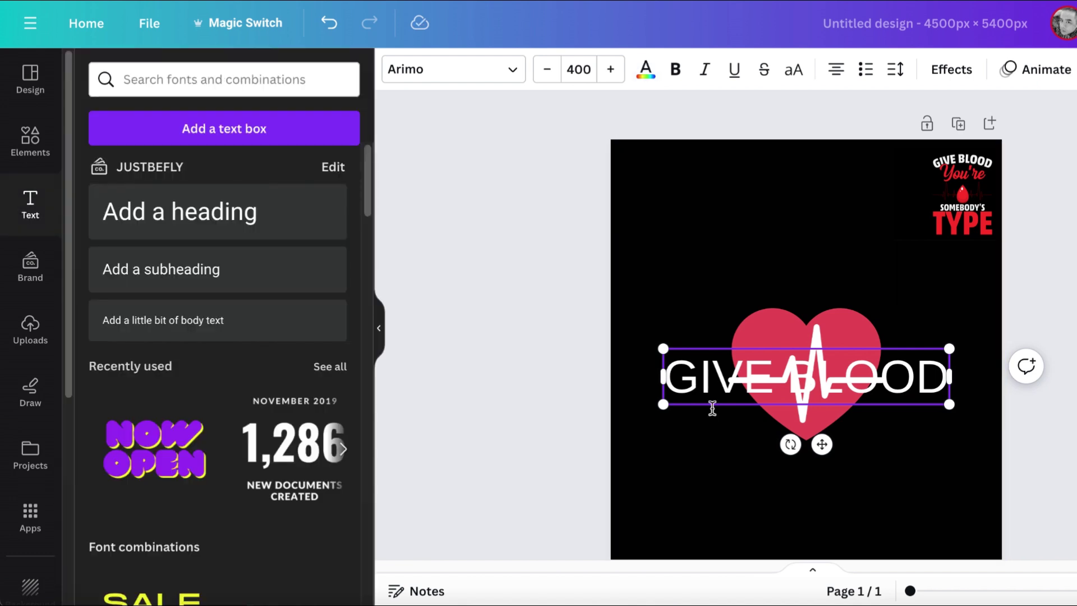
- Move the GIVE BLOOD text above the heart and the reference image down to the page's lower right corner
click(777, 212)
drag(759, 376, 759, 222)
drag(989, 229, 1002, 517)
- Look through the available fonts and try Kare on the GIVE BLOOD text
click(894, 220)
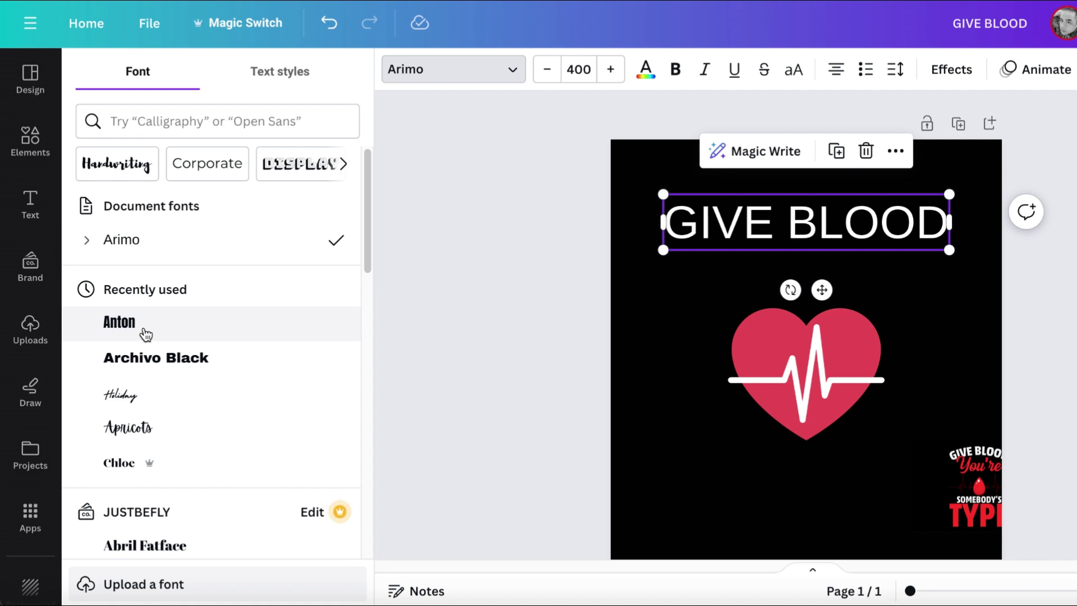
scroll(147, 335, down, 10)
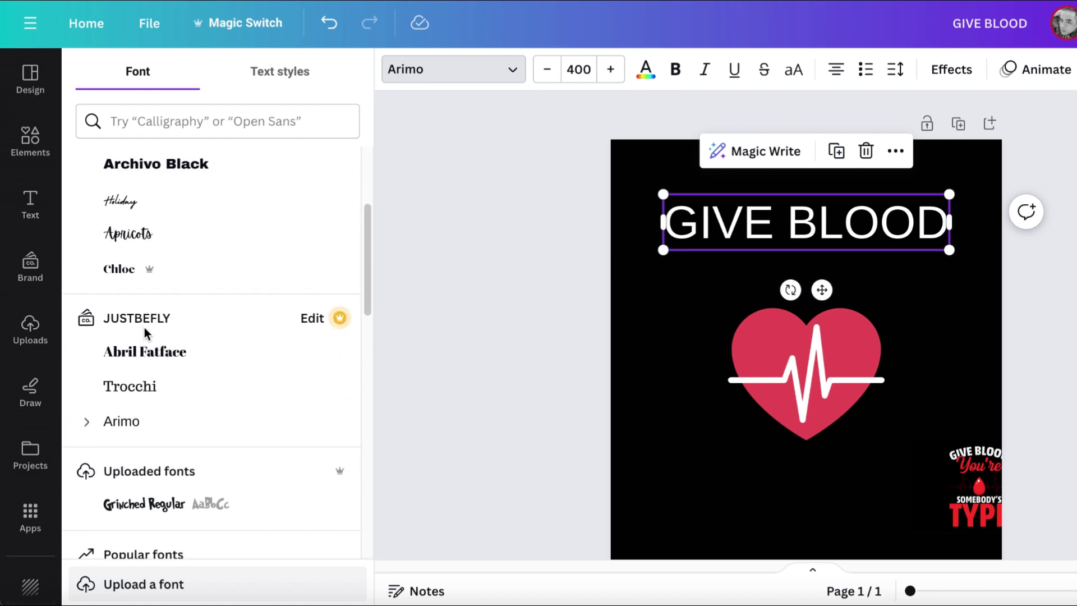
scroll(146, 334, down, 3)
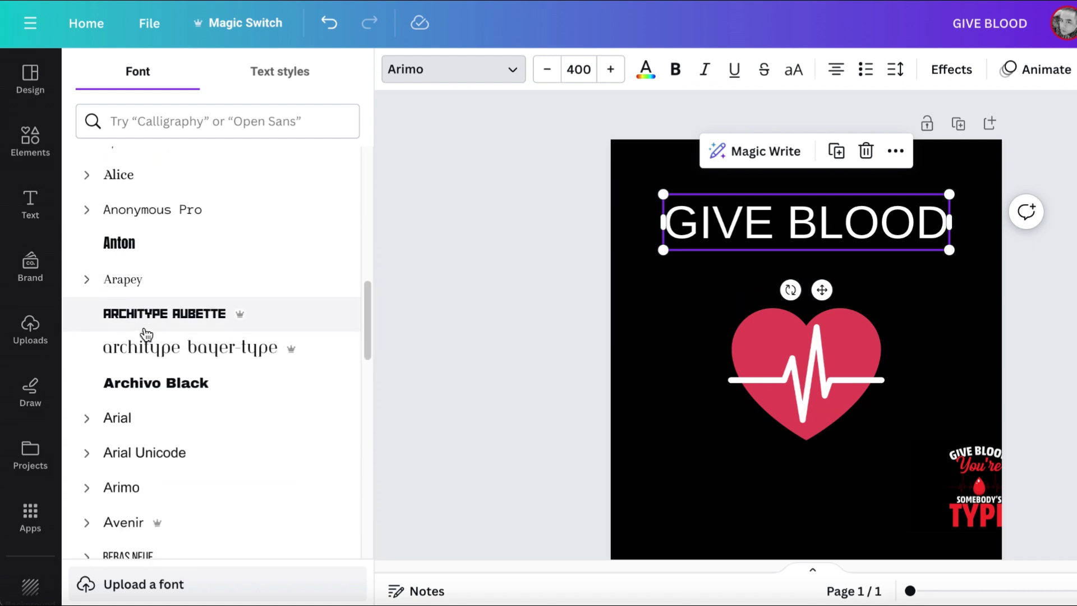
scroll(146, 335, down, 3)
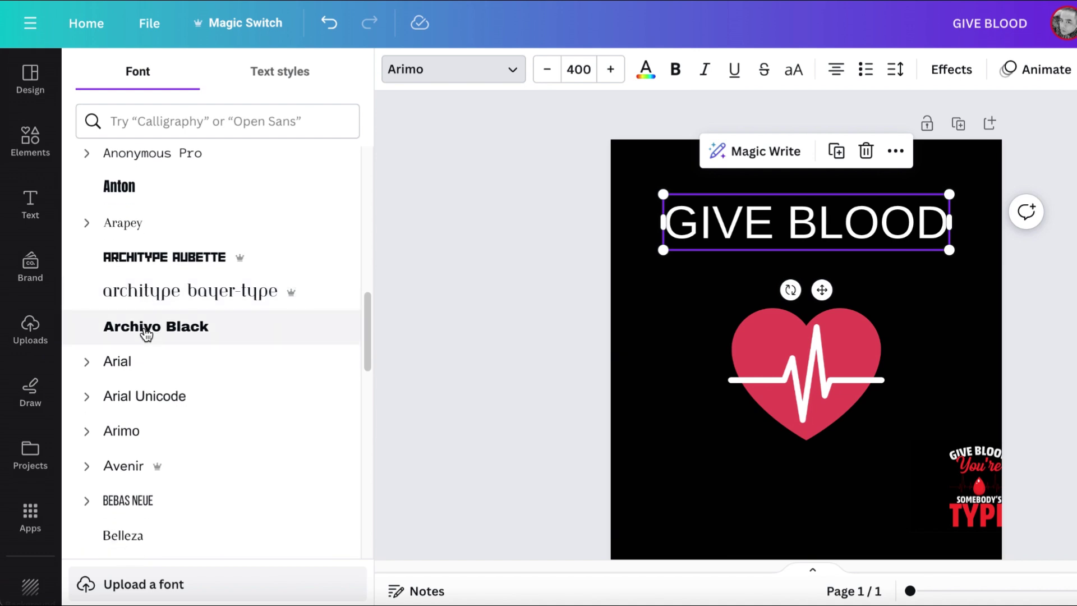
scroll(147, 335, down, 14)
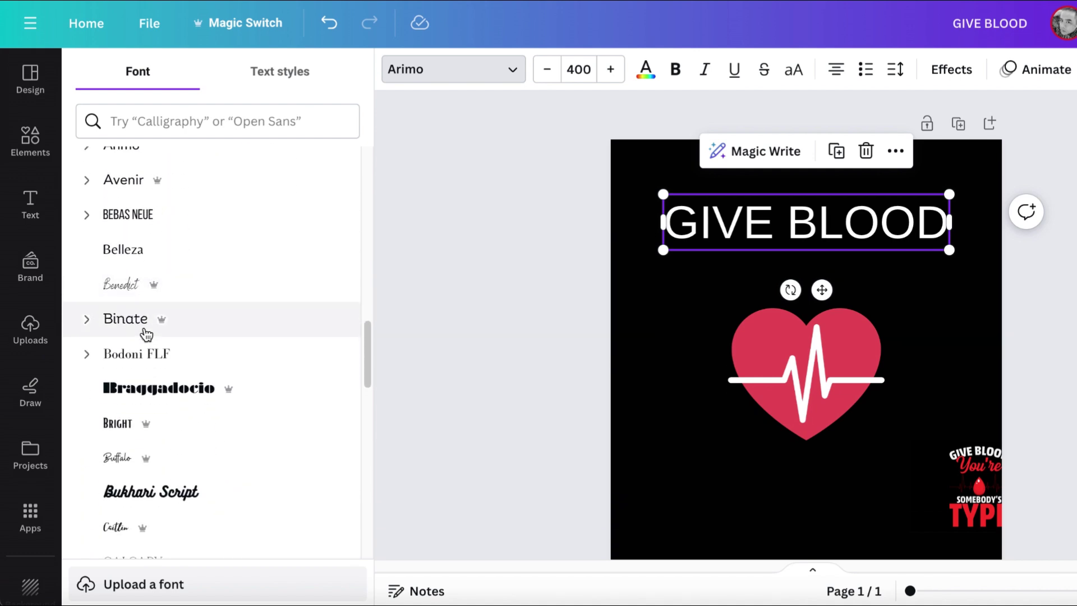
scroll(147, 334, down, 18)
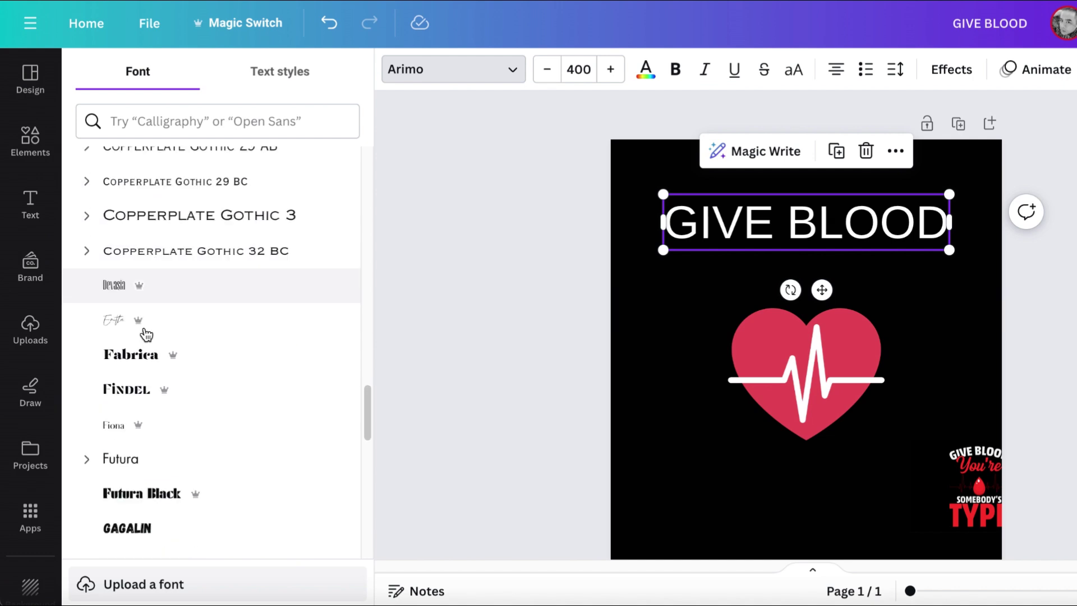
scroll(147, 335, down, 7)
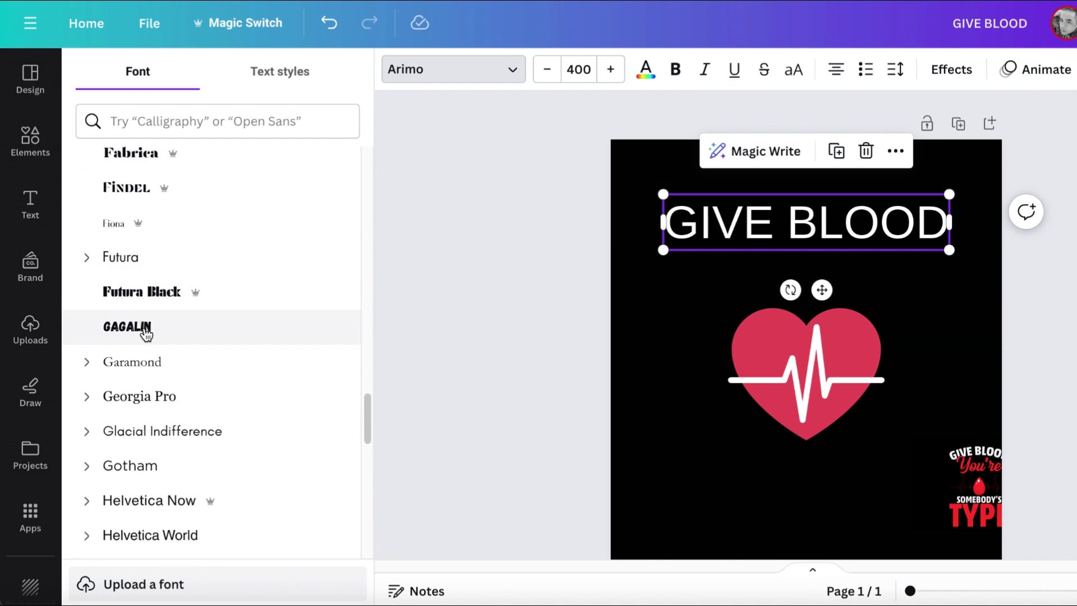
scroll(146, 335, down, 8)
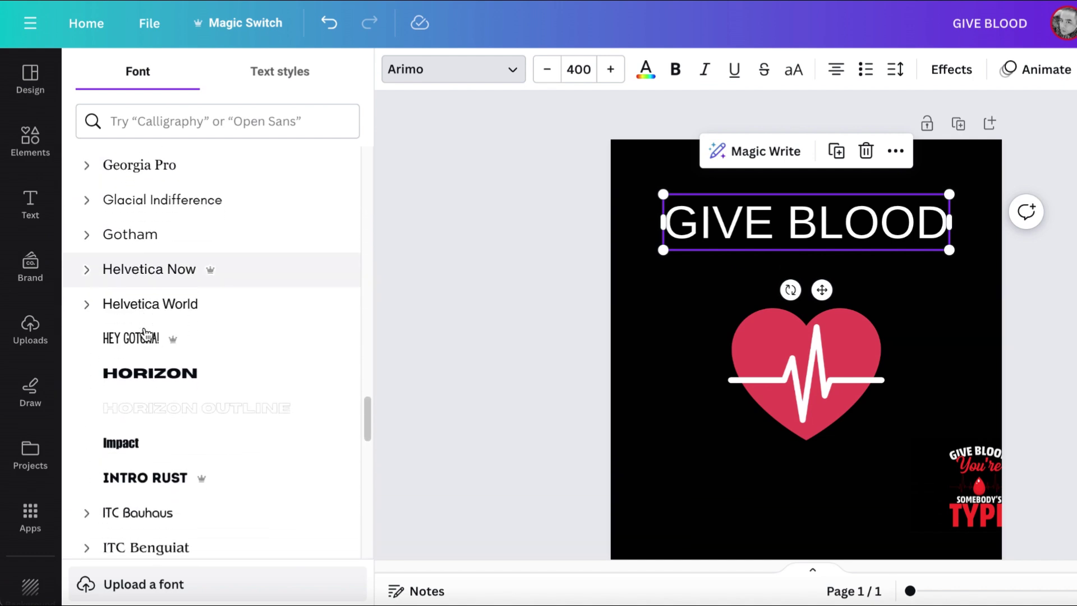
scroll(146, 334, down, 5)
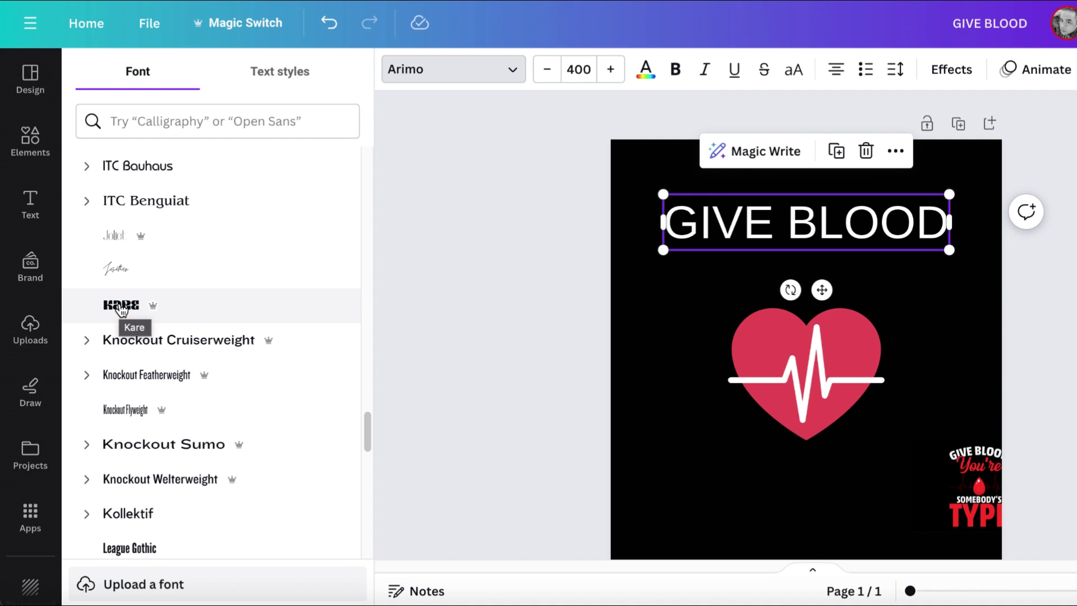
click(121, 307)
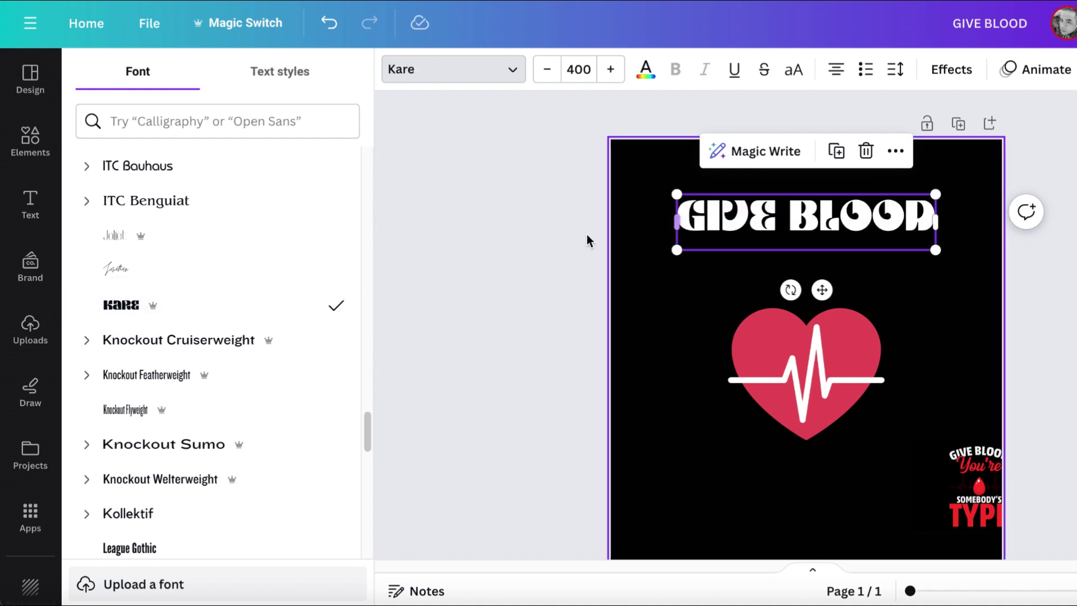
- Change the GIVE BLOOD text to the Norwester font and enlarge it to a font size of about 527
scroll(287, 387, down, 3)
scroll(289, 393, down, 12)
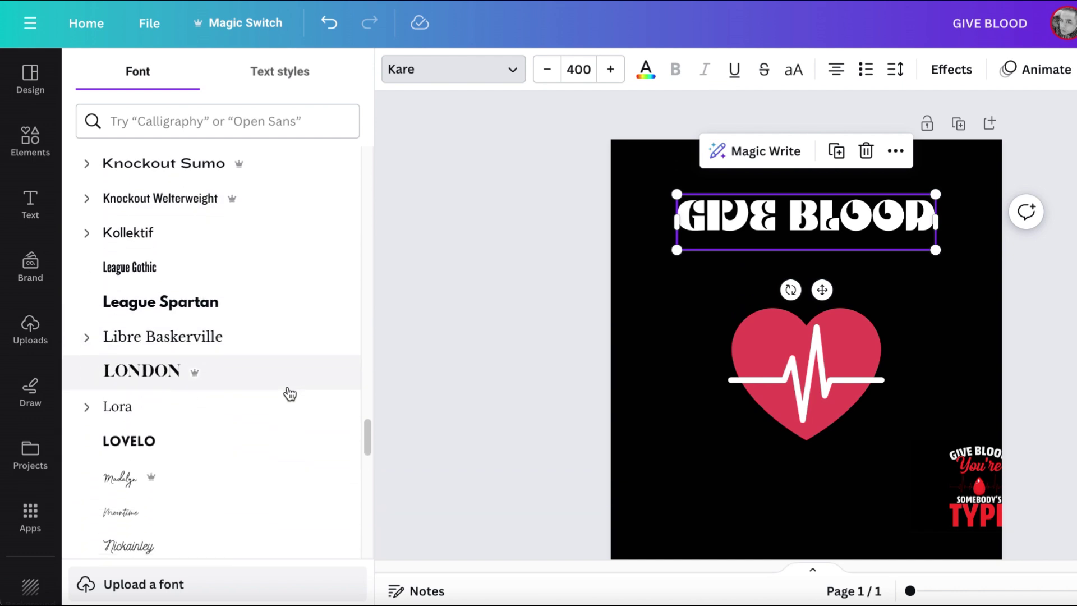
scroll(289, 394, down, 2)
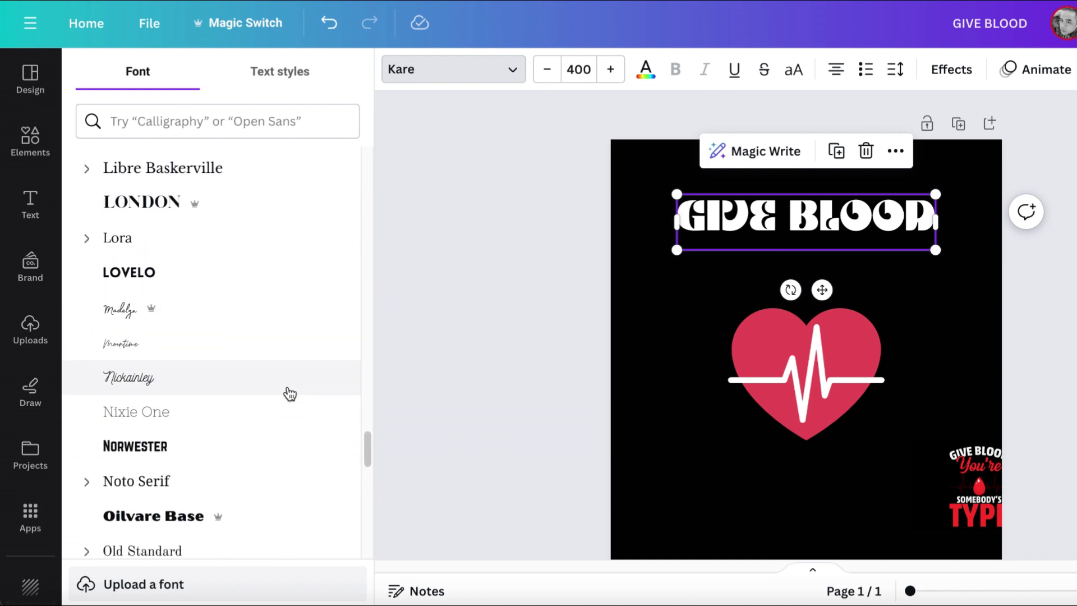
scroll(289, 394, down, 2)
scroll(289, 394, down, 6)
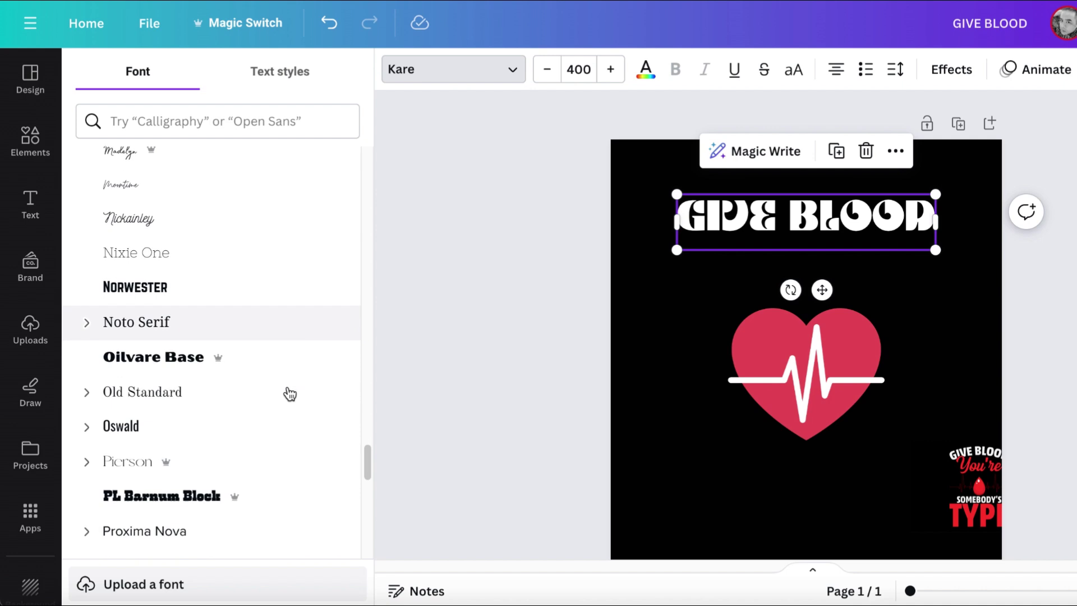
scroll(289, 391, up, 1)
click(163, 257)
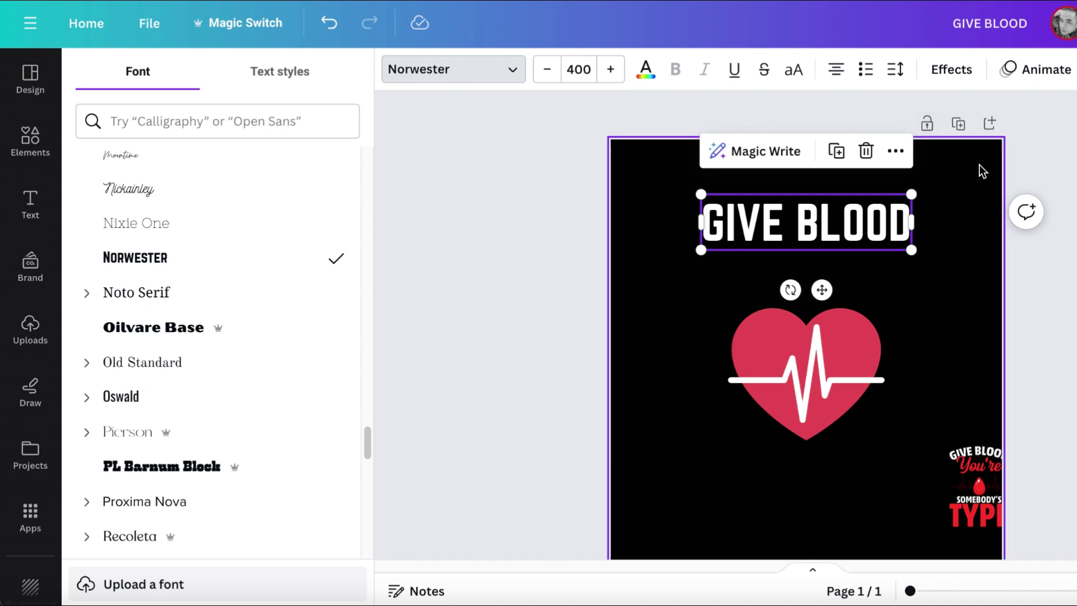
drag(908, 253, 938, 273)
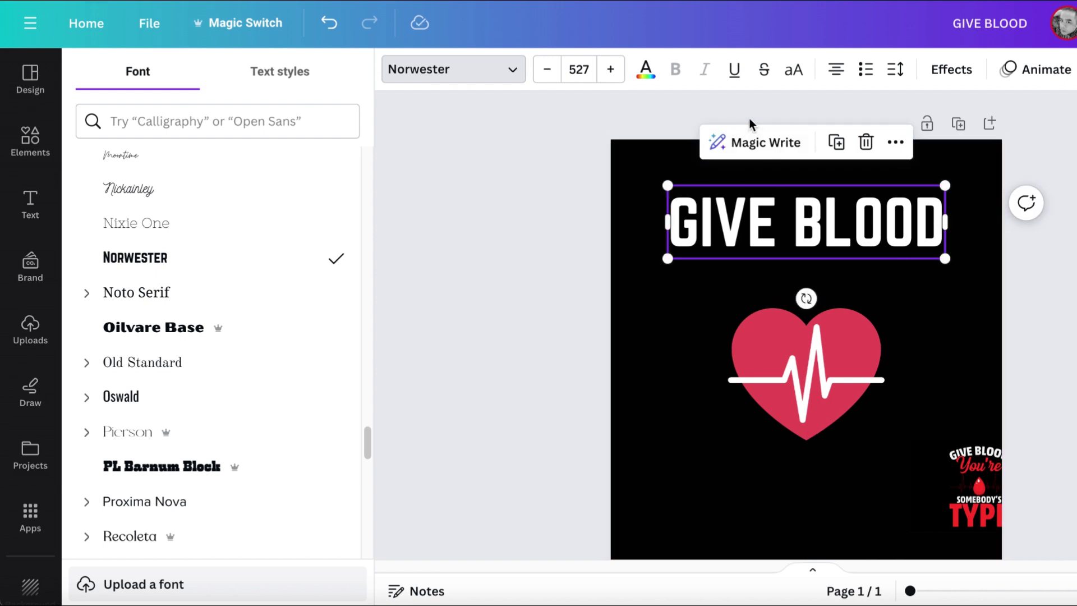
- Apply the Curve shape effect to the GIVE BLOOD text and scale it to a font size of about 501
click(939, 79)
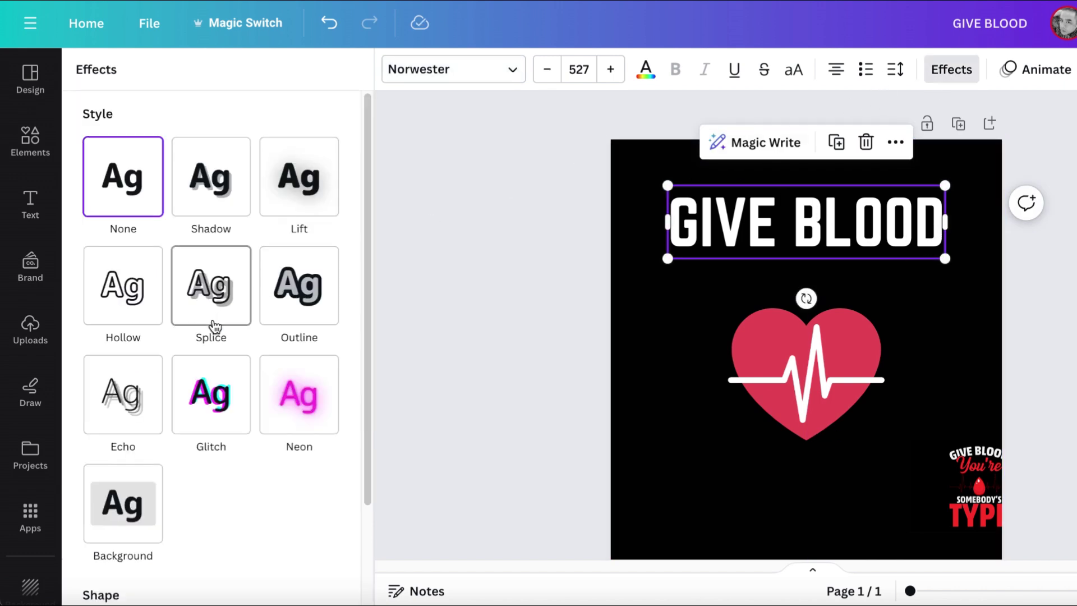
scroll(196, 431, down, 2)
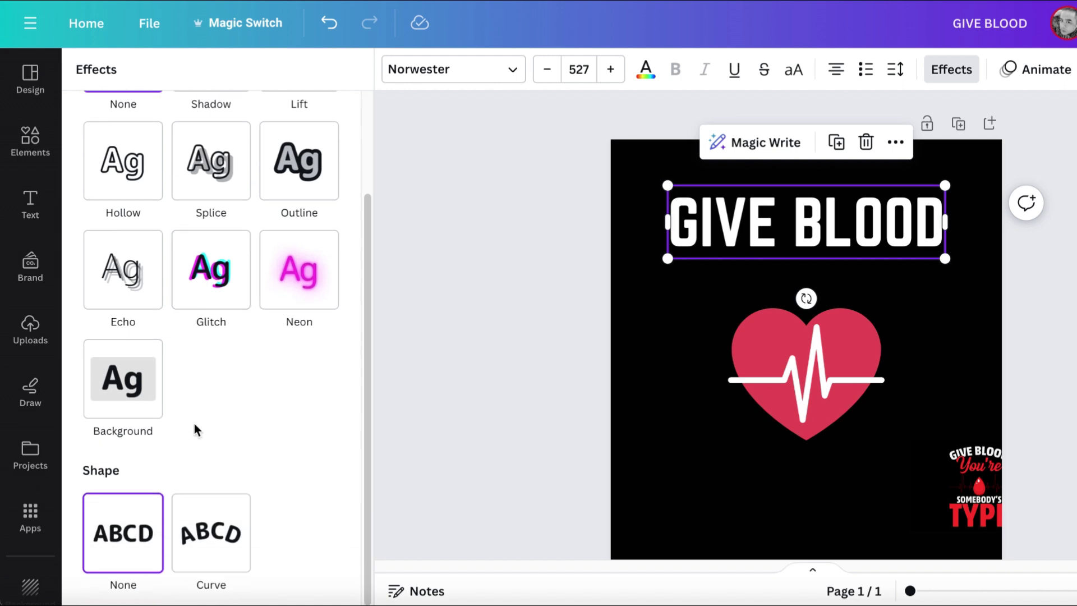
click(212, 539)
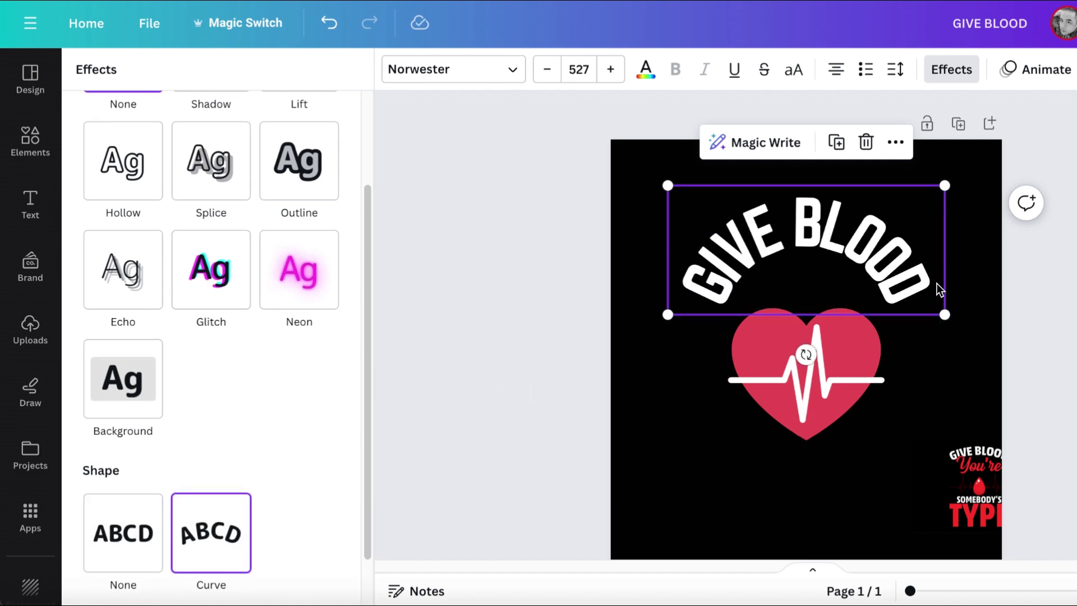
mouse_move(947, 317)
mouse_down()
mouse_move(961, 314)
mouse_move(951, 318)
mouse_up()
click(911, 272)
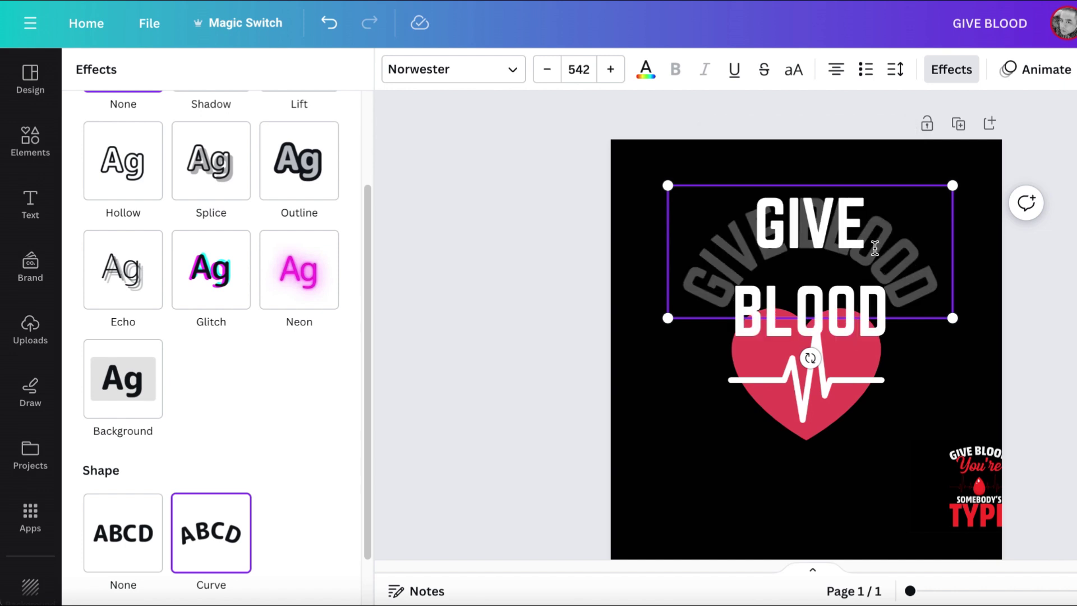
drag(958, 325, 934, 307)
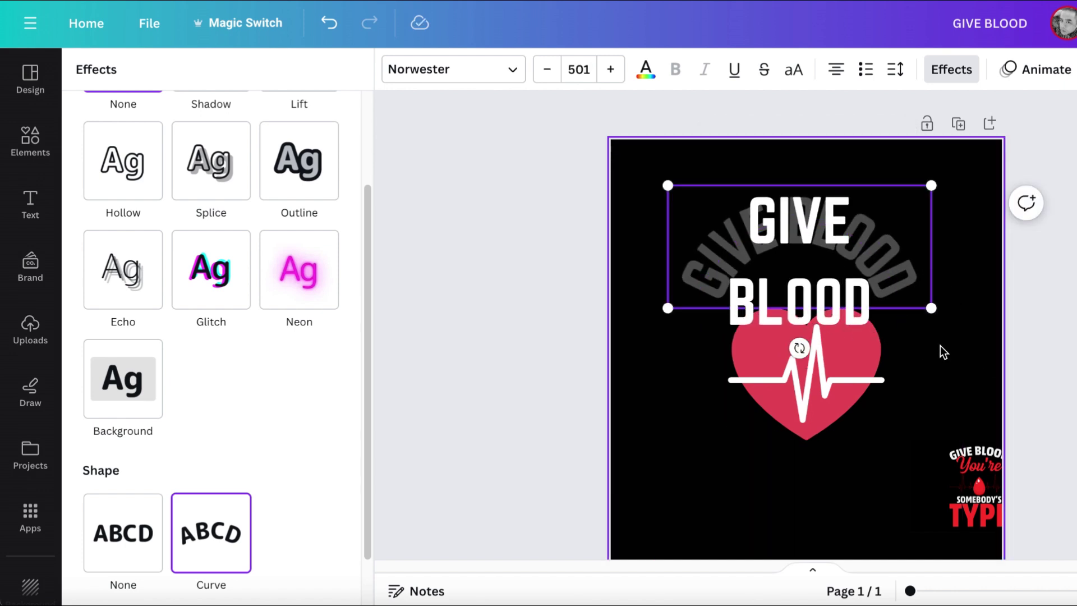
click(944, 352)
- Flatten the GIVE BLOOD arch to a curve value of 76 and enlarge the text to a font size of about 578
click(842, 253)
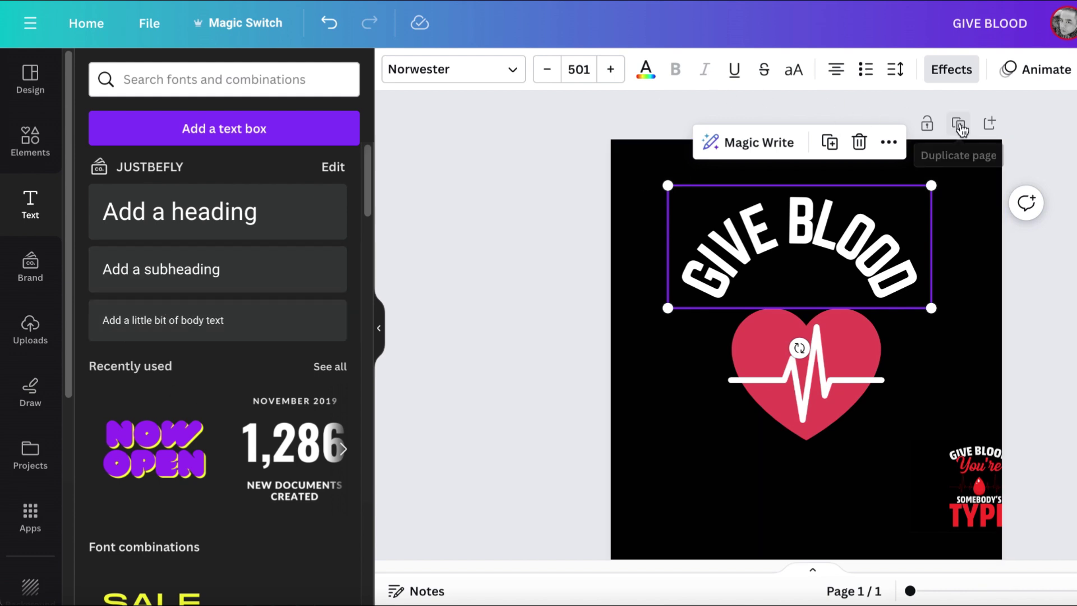
click(942, 73)
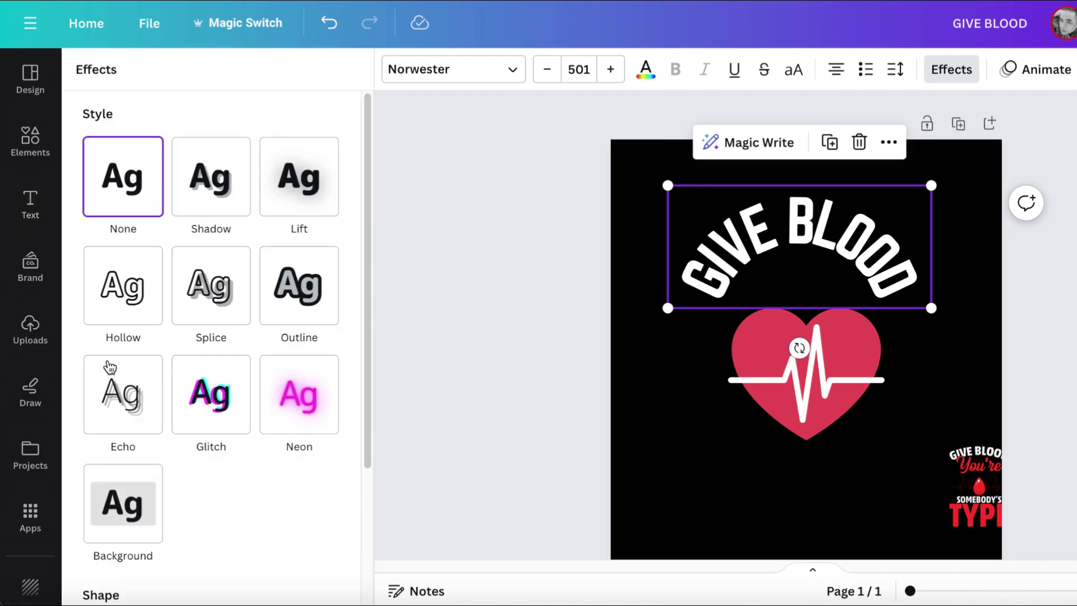
scroll(204, 419, down, 3)
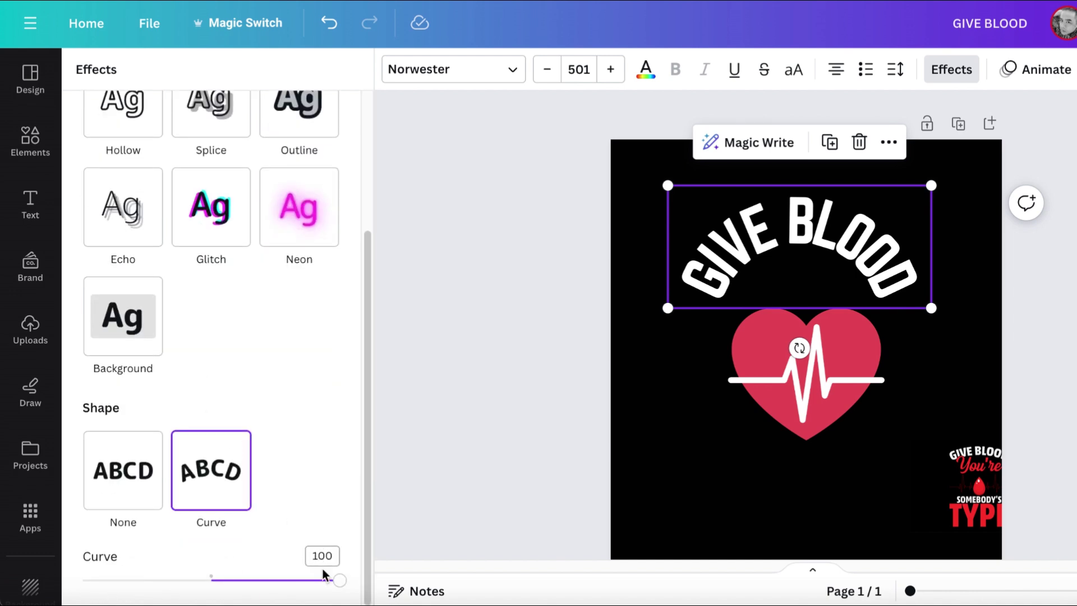
drag(341, 583, 309, 585)
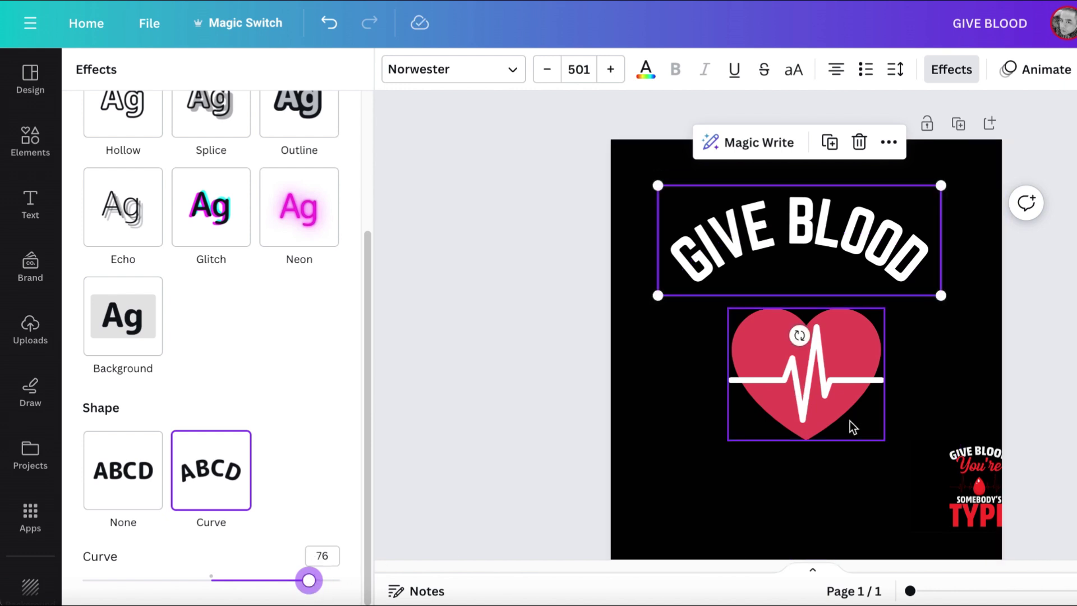
drag(942, 303, 961, 317)
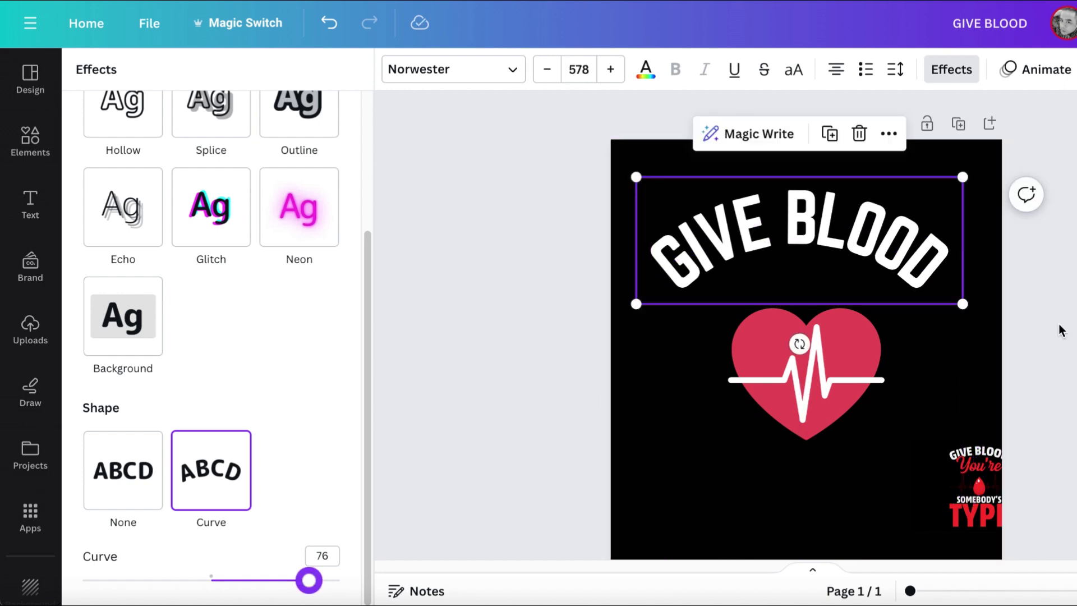
- Move the reference image fully into the page's lower corner and raise the GIVE BLOOD arch closer to the page's upper edge
drag(976, 485, 953, 477)
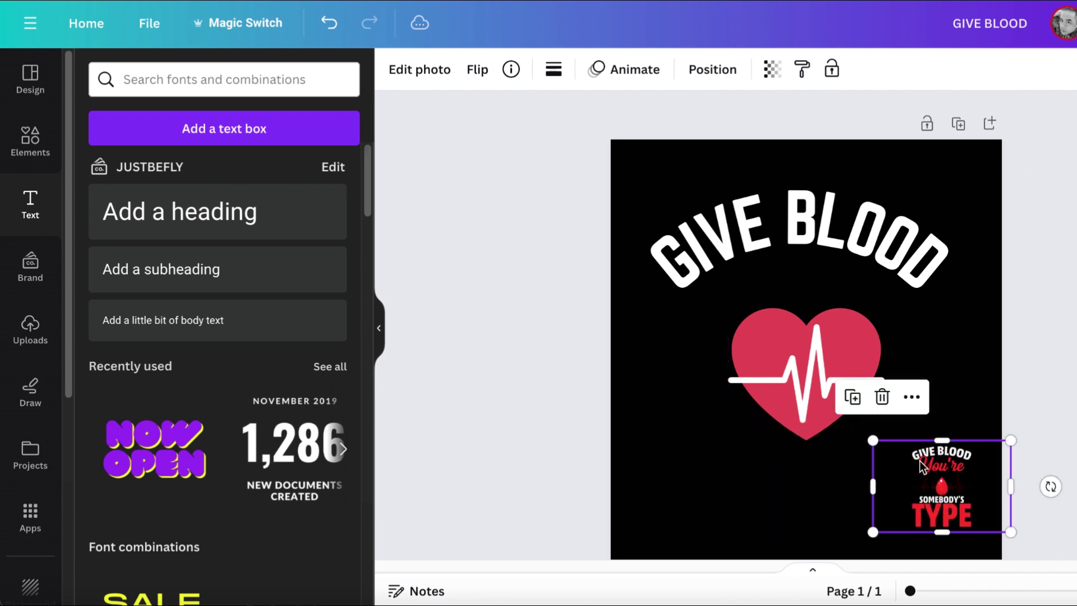
click(833, 335)
drag(921, 261, 931, 237)
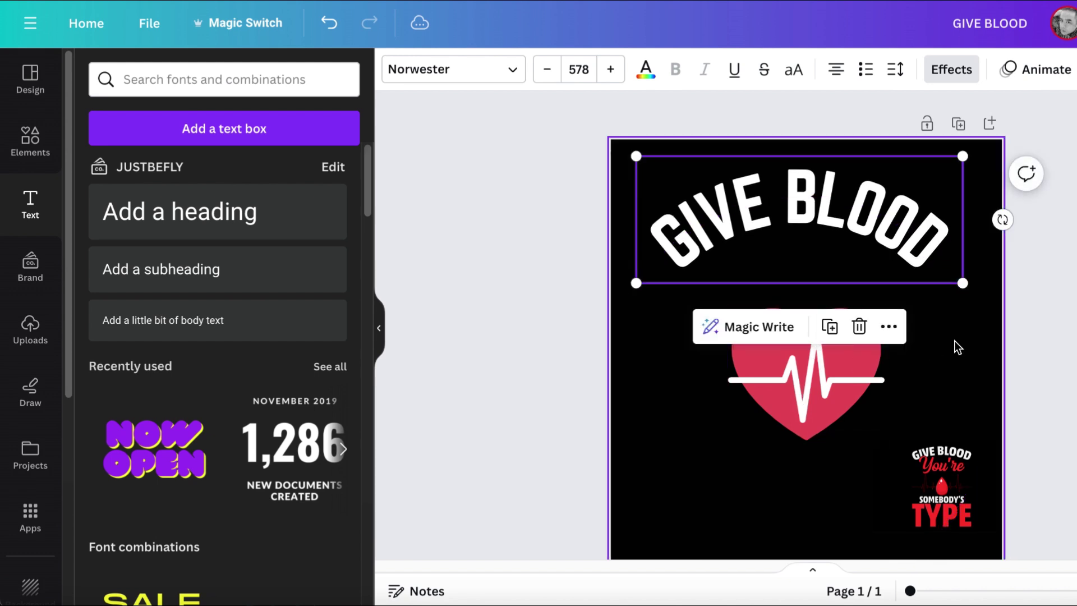
click(1048, 317)
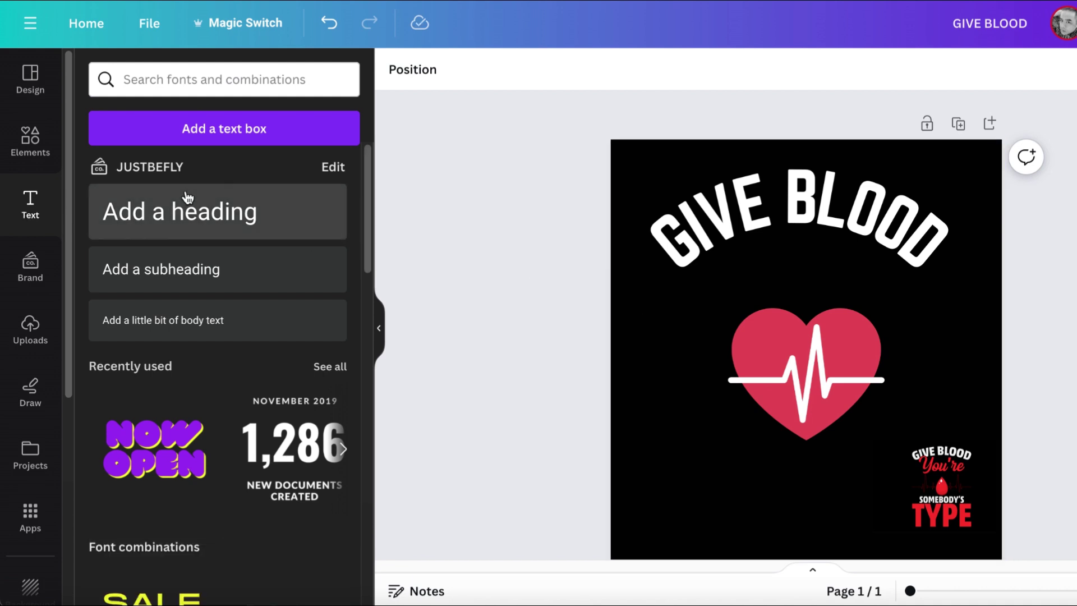
- Add a heading text, set its font size to 400 and colour it white
click(217, 211)
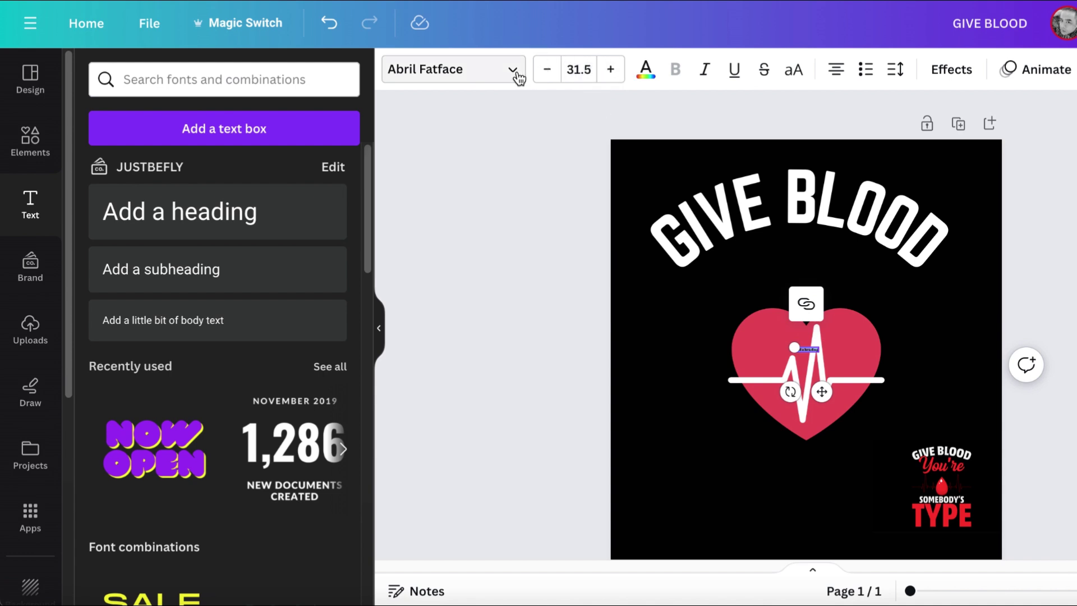
key(Tab)
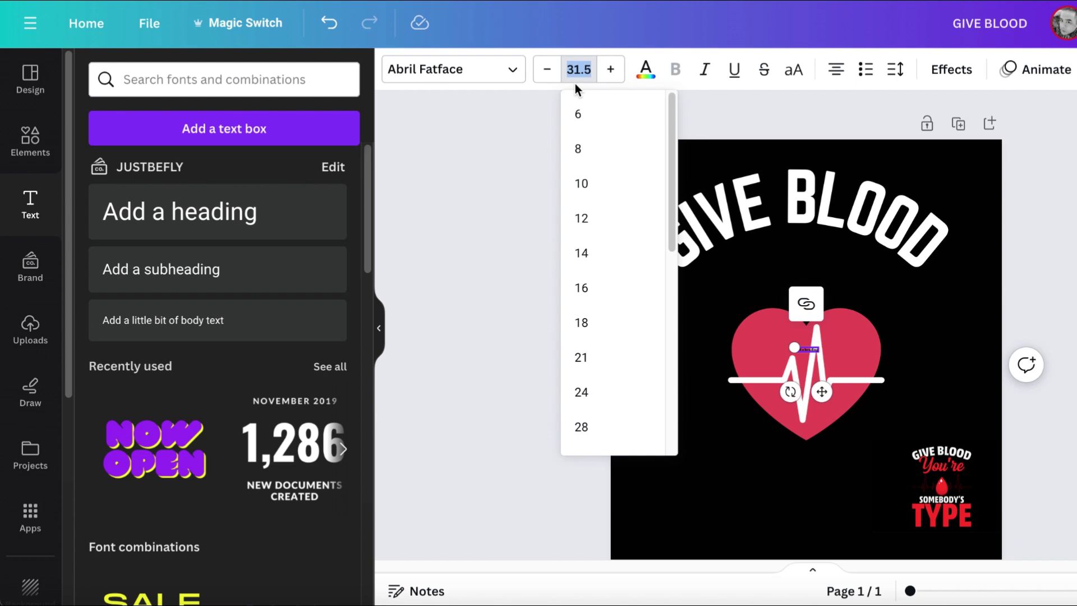
text(400)
key(Return)
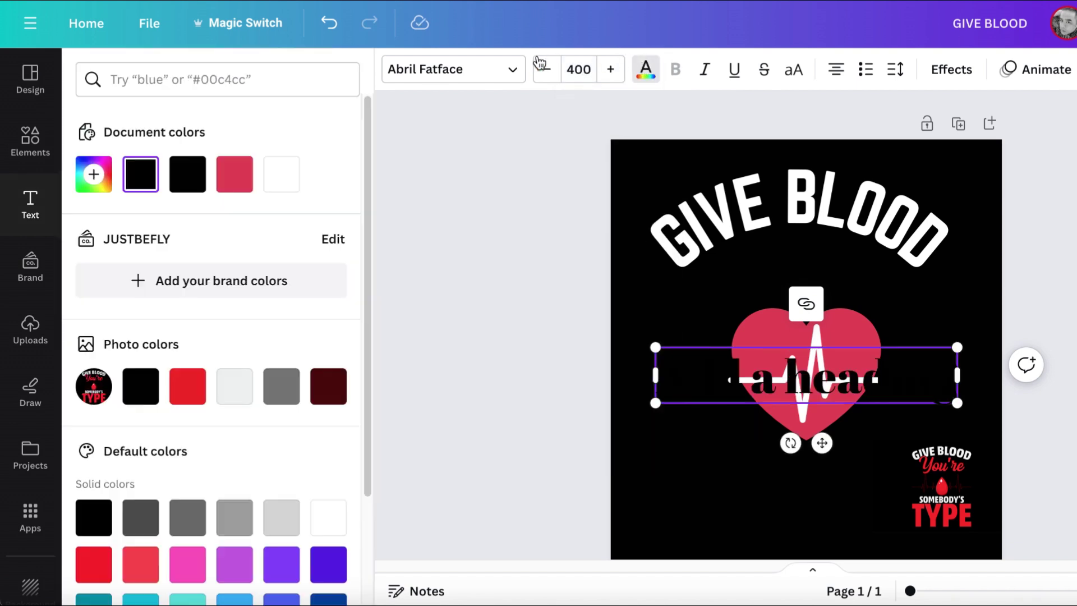
click(293, 180)
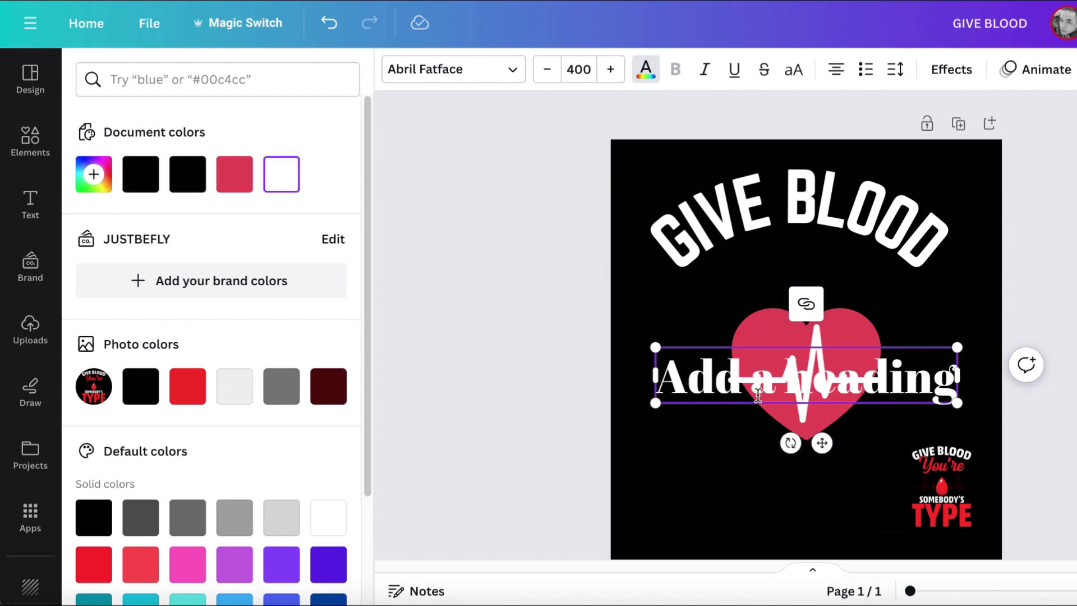
- Replace the new heading's placeholder wording with "You're", capitalising only the first letter
double_click(706, 376)
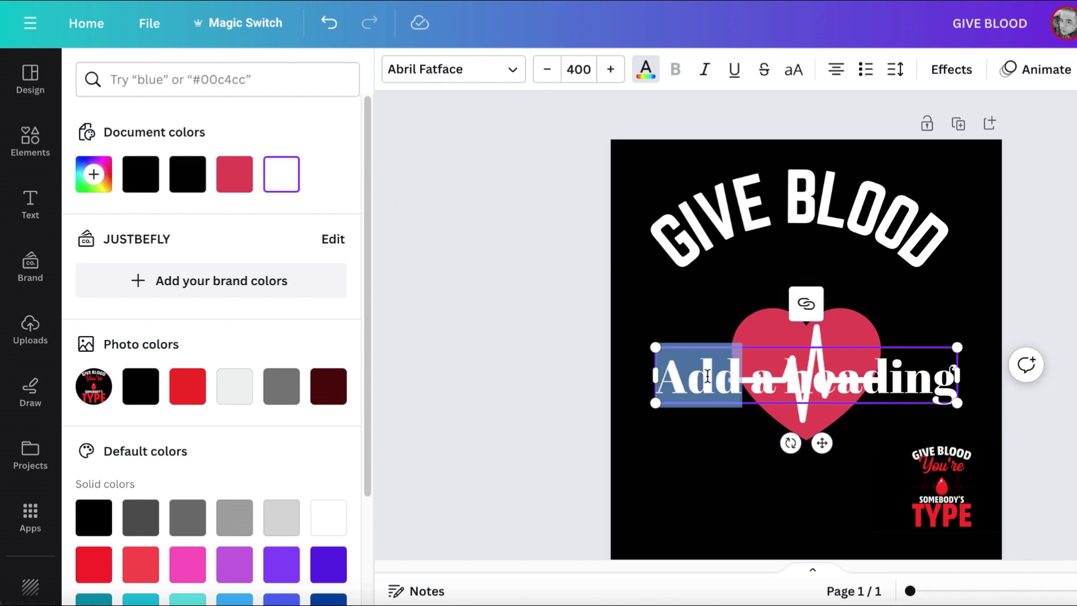
key(ctrl+a)
key(BackSpace)
text(YOU)
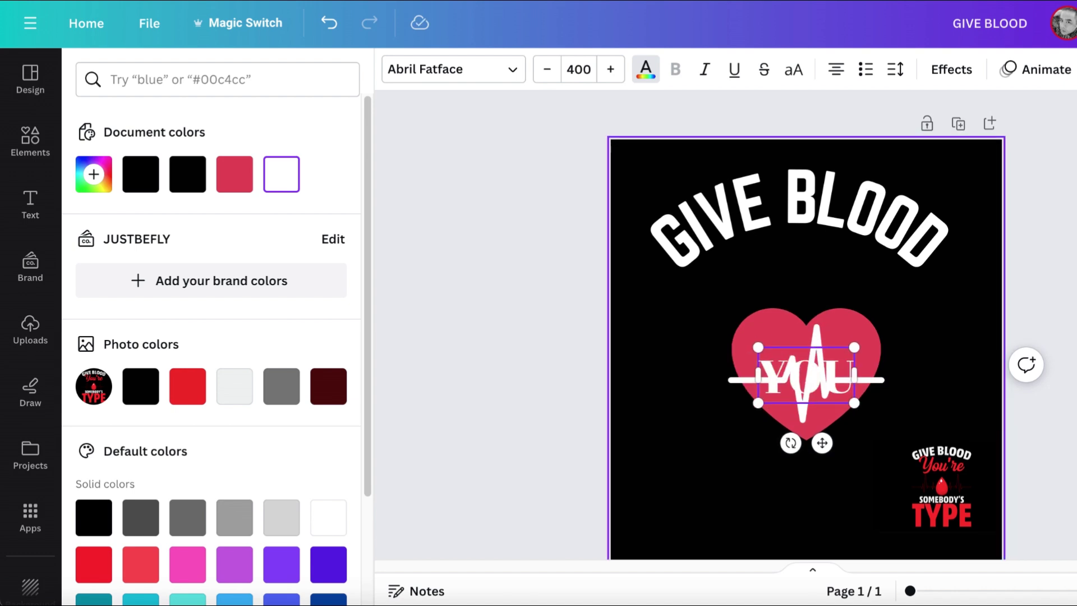
scroll(806, 317, down, 3)
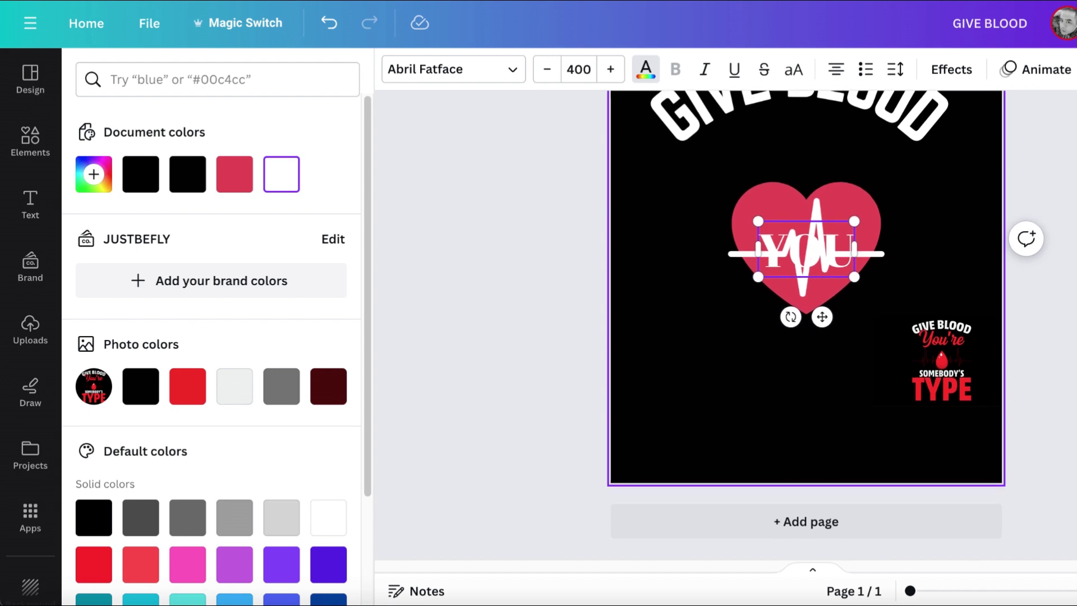
text('RE)
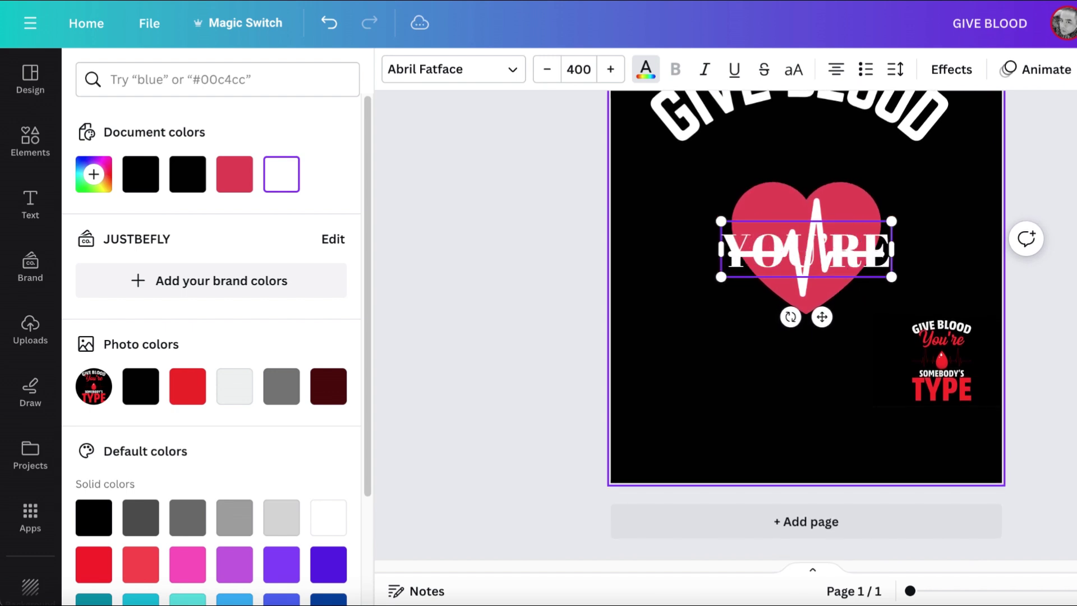
key(BackSpace)
key(BackSpace)
key(BackSpace)
key(BackSpace)
key(BackSpace)
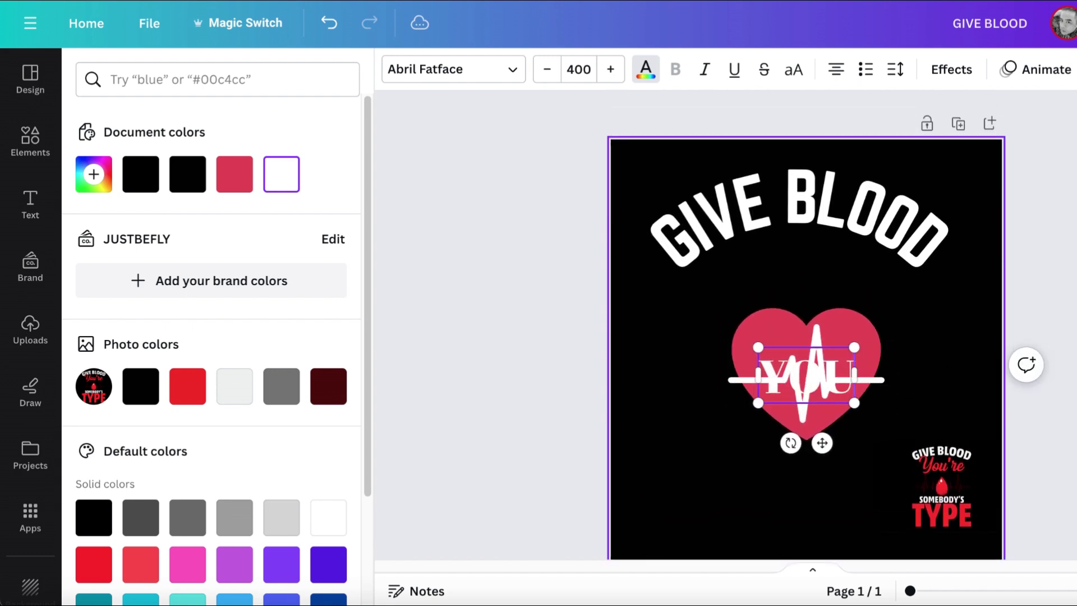
text(ou're)
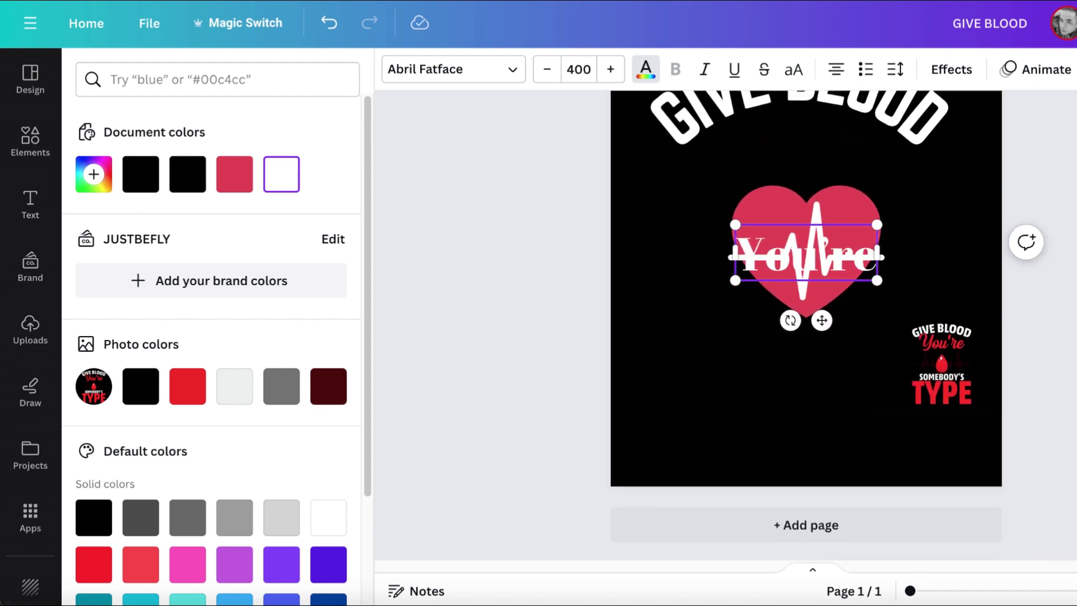
- Move the You're text up between the GIVE BLOOD arch and the heart
click(880, 252)
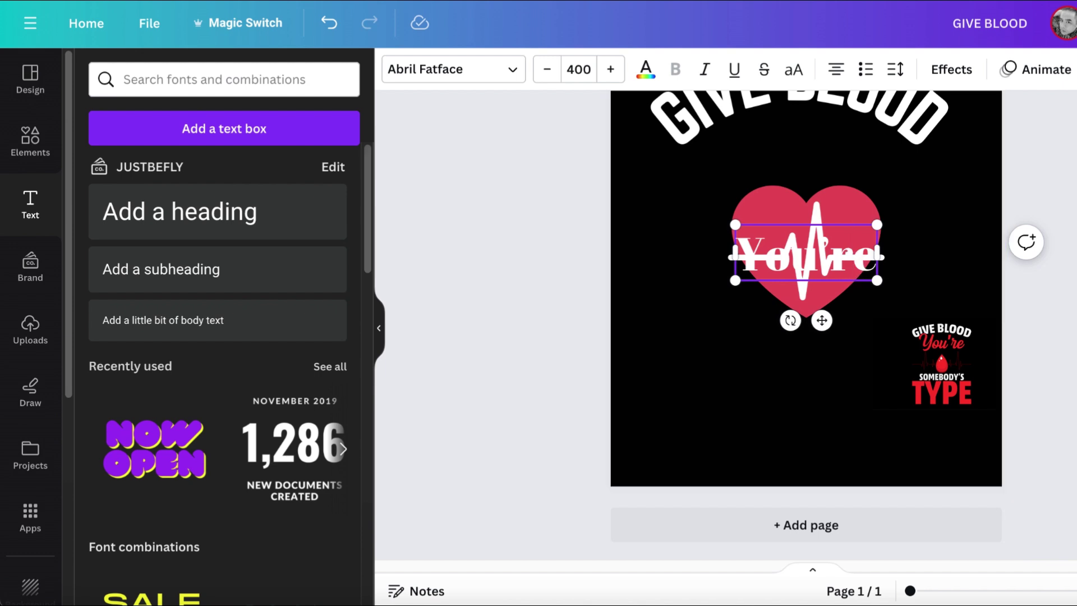
click(716, 329)
drag(773, 244, 771, 143)
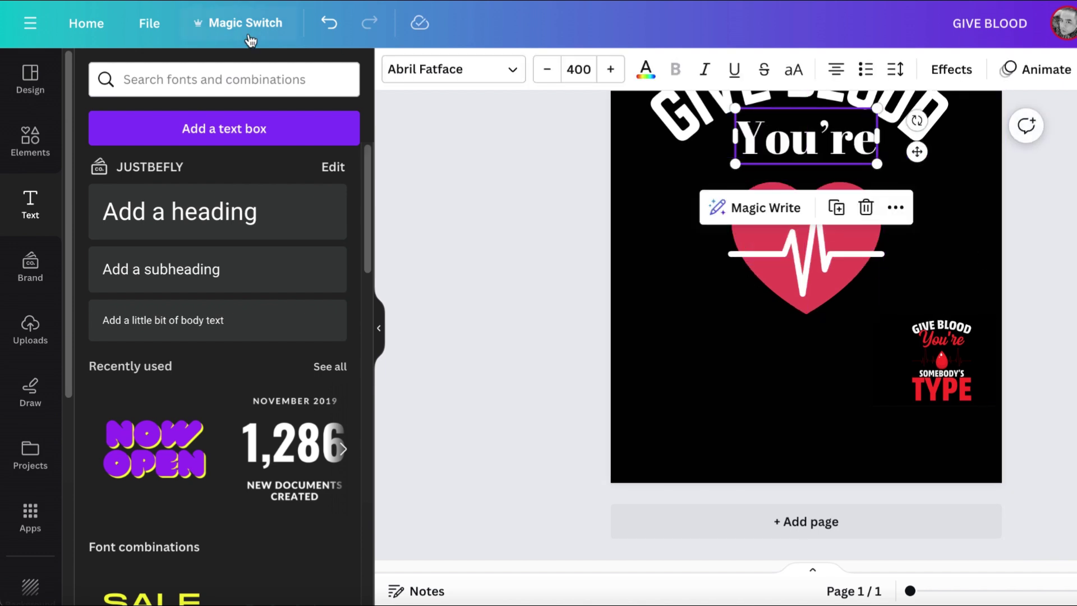
- Change the You're text to the Apricots script font and enlarge it to a font size of about 529
click(512, 70)
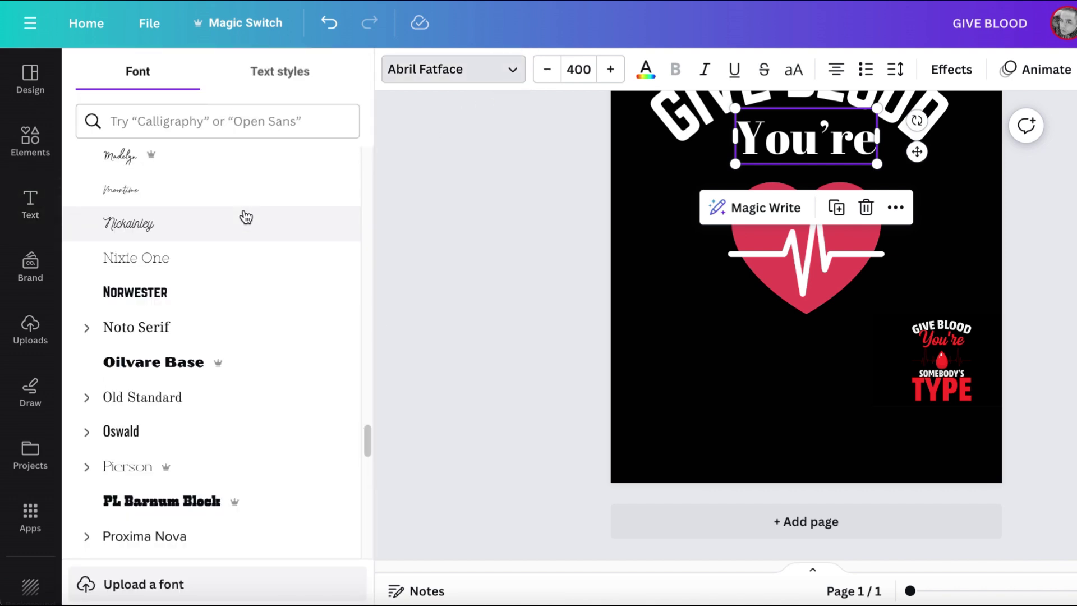
scroll(245, 217, down, 7)
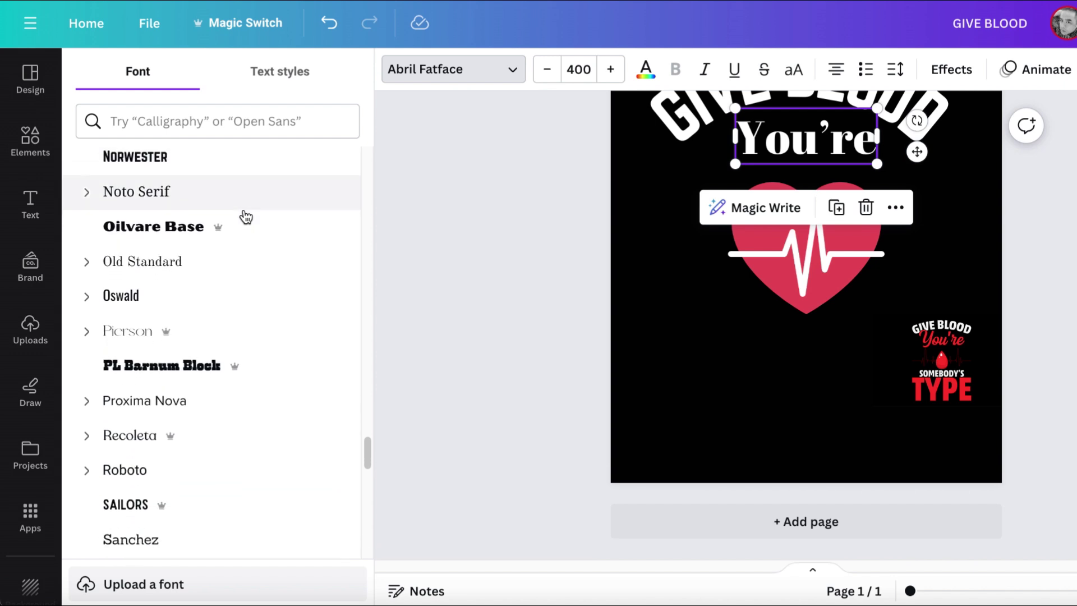
scroll(246, 217, down, 4)
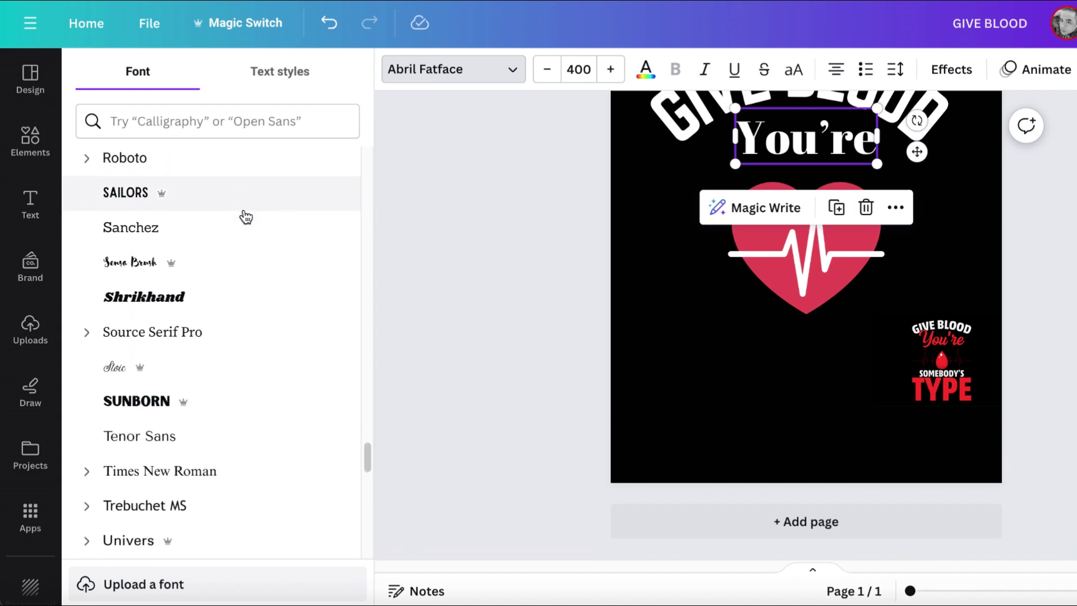
scroll(246, 217, down, 5)
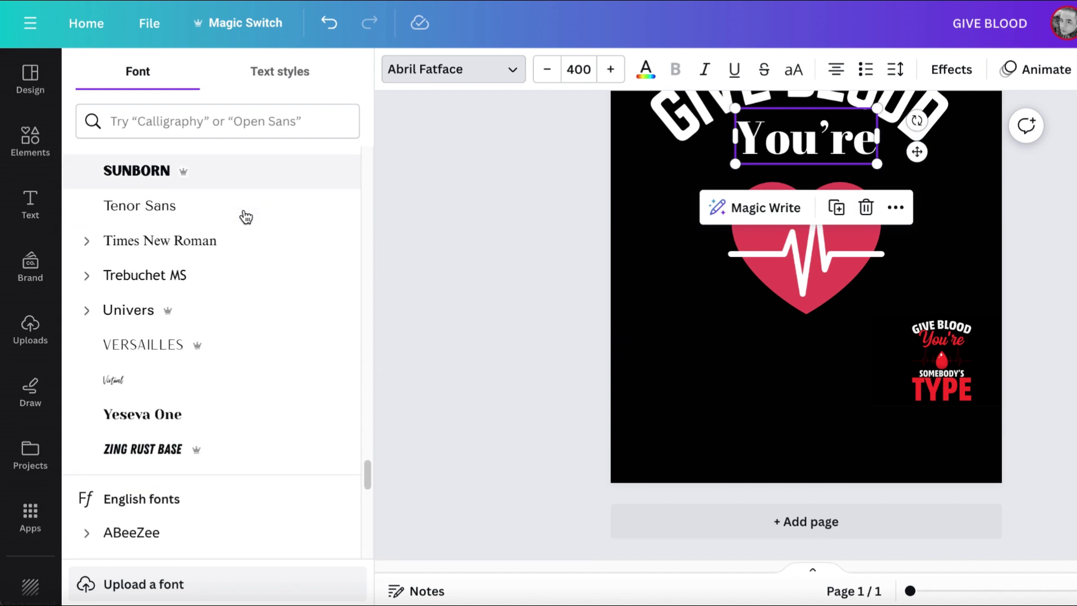
scroll(245, 217, down, 8)
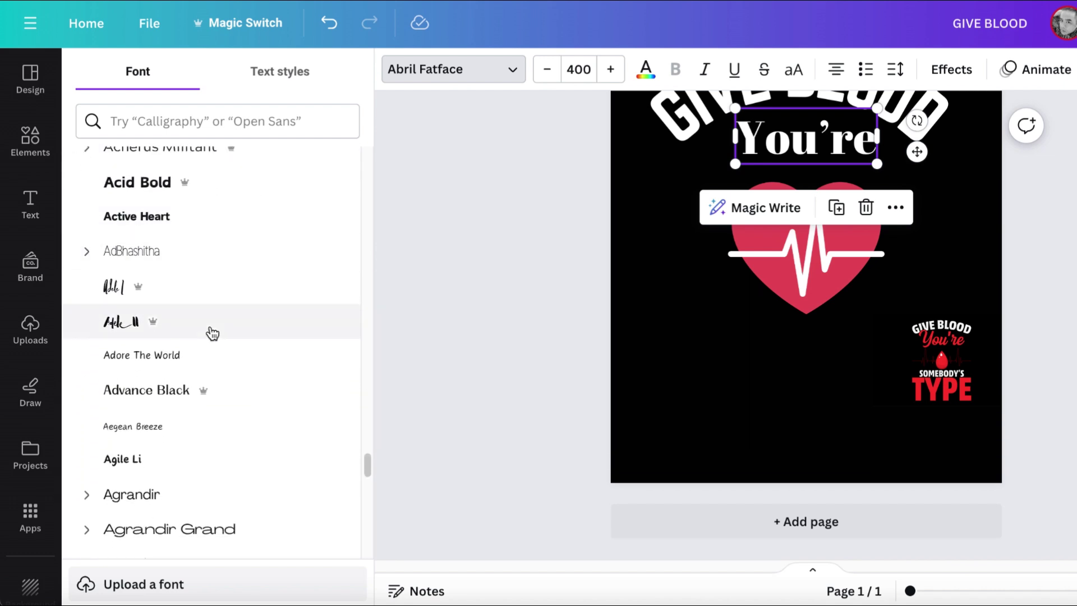
scroll(218, 343, down, 6)
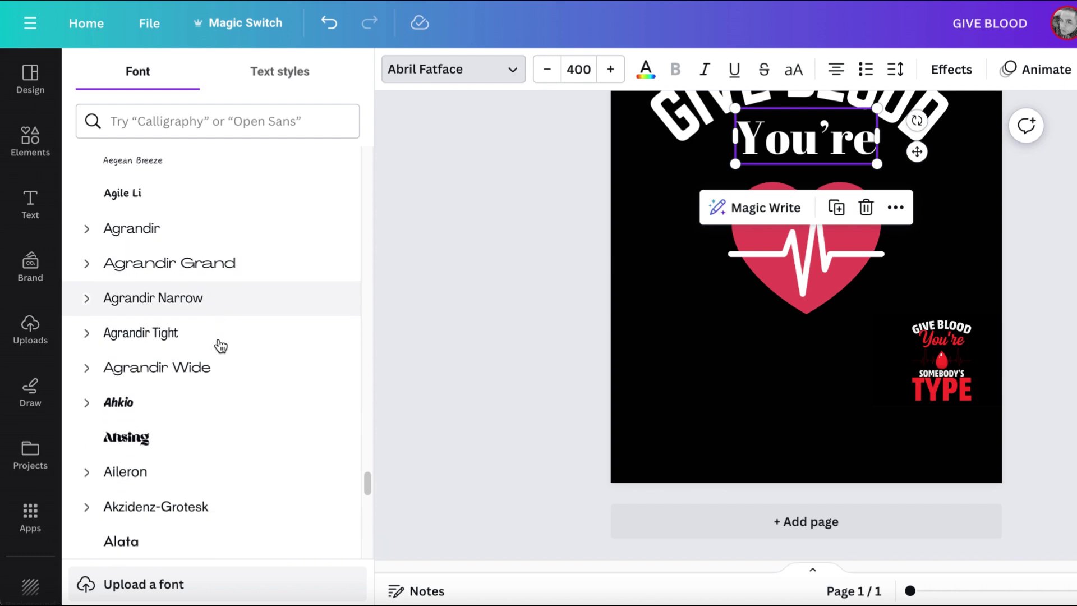
scroll(221, 346, down, 5)
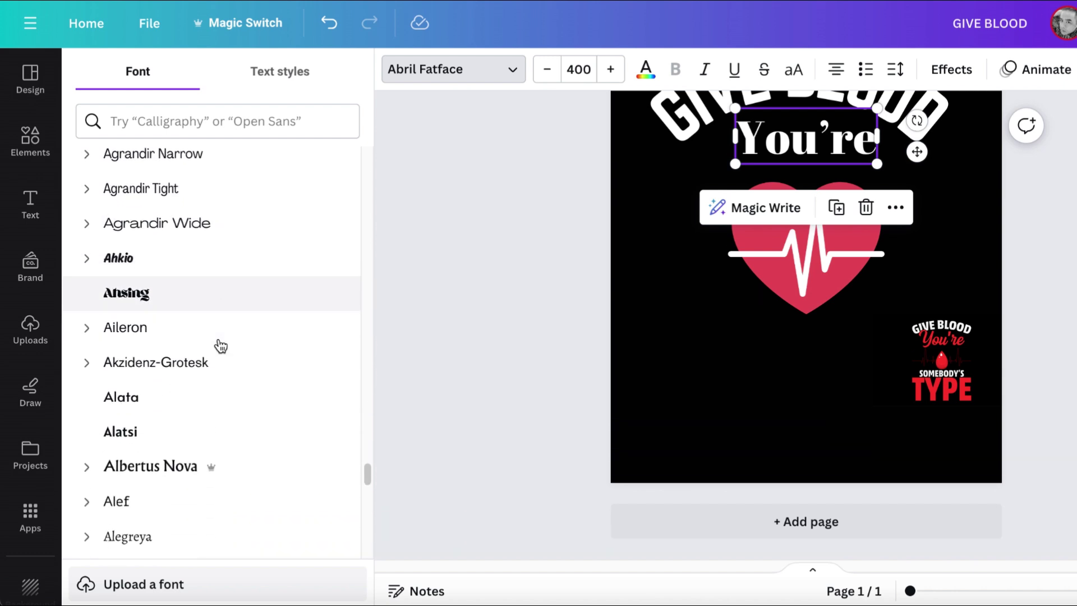
scroll(220, 346, down, 5)
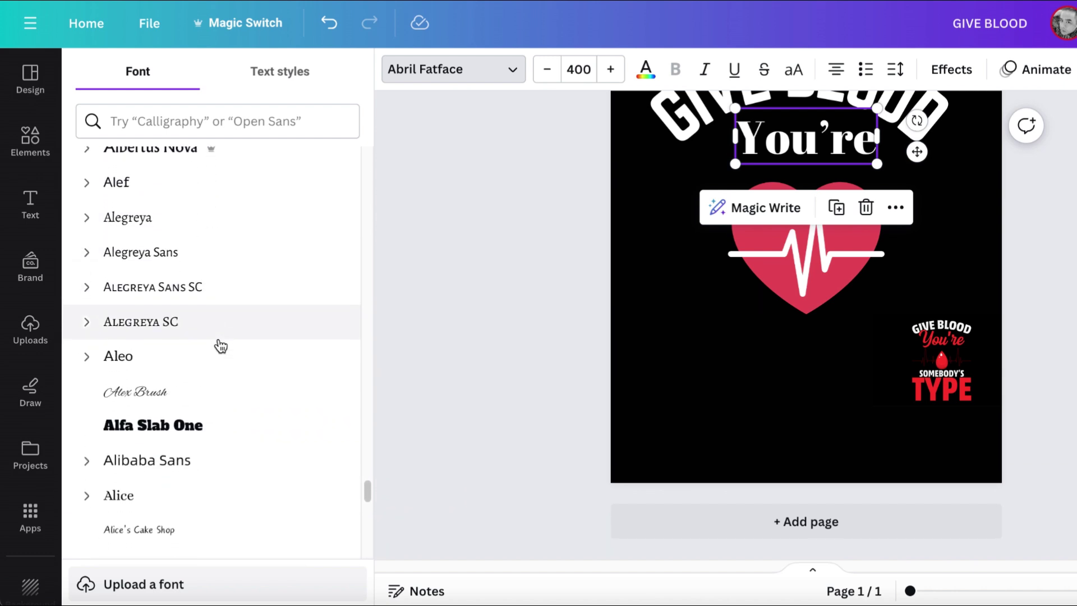
scroll(220, 346, down, 5)
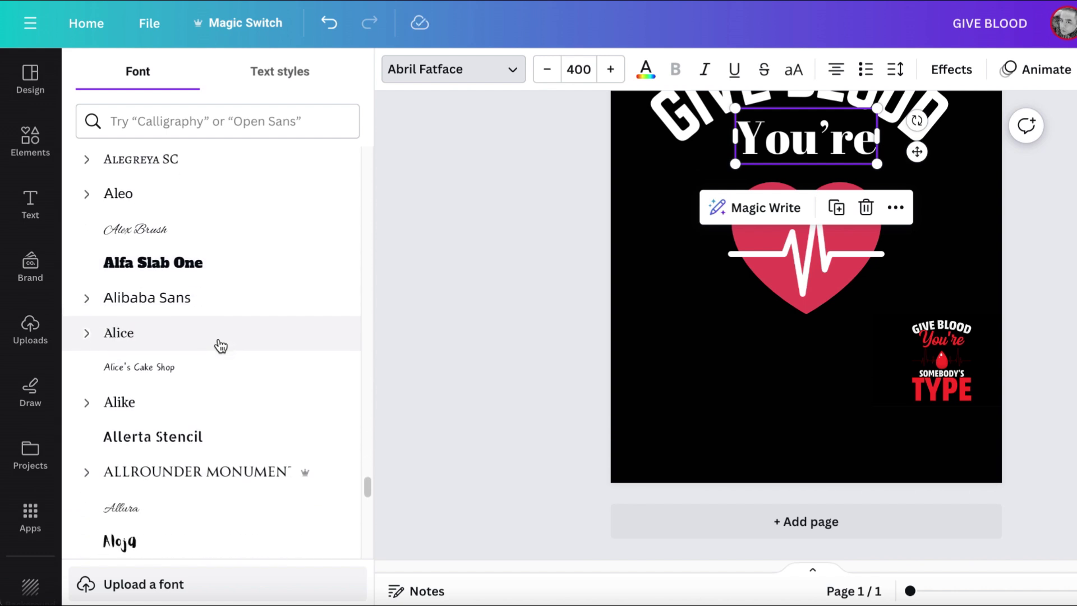
scroll(220, 346, down, 5)
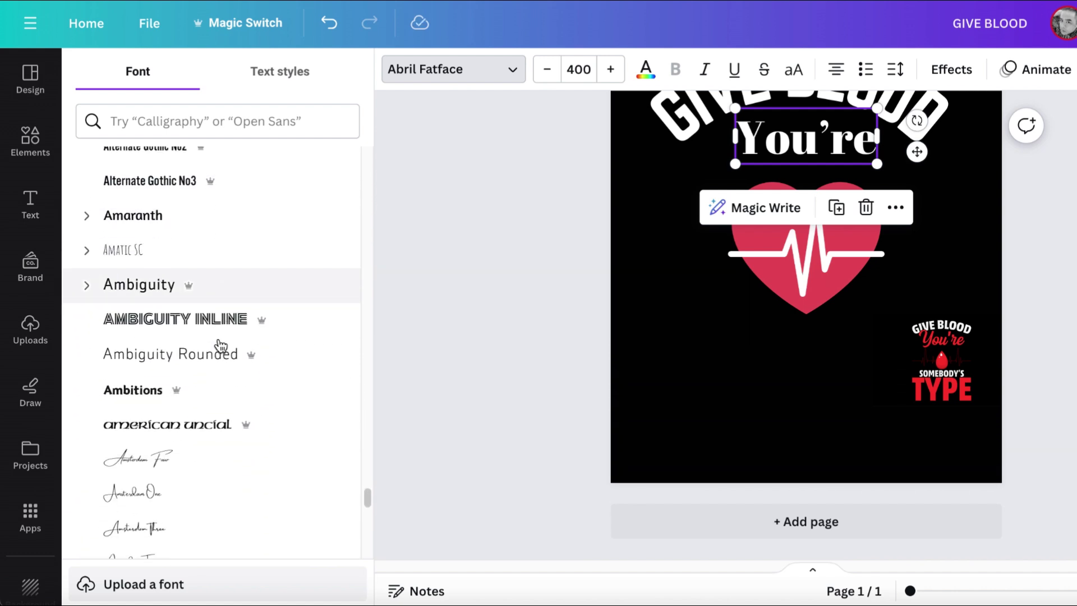
scroll(220, 346, down, 5)
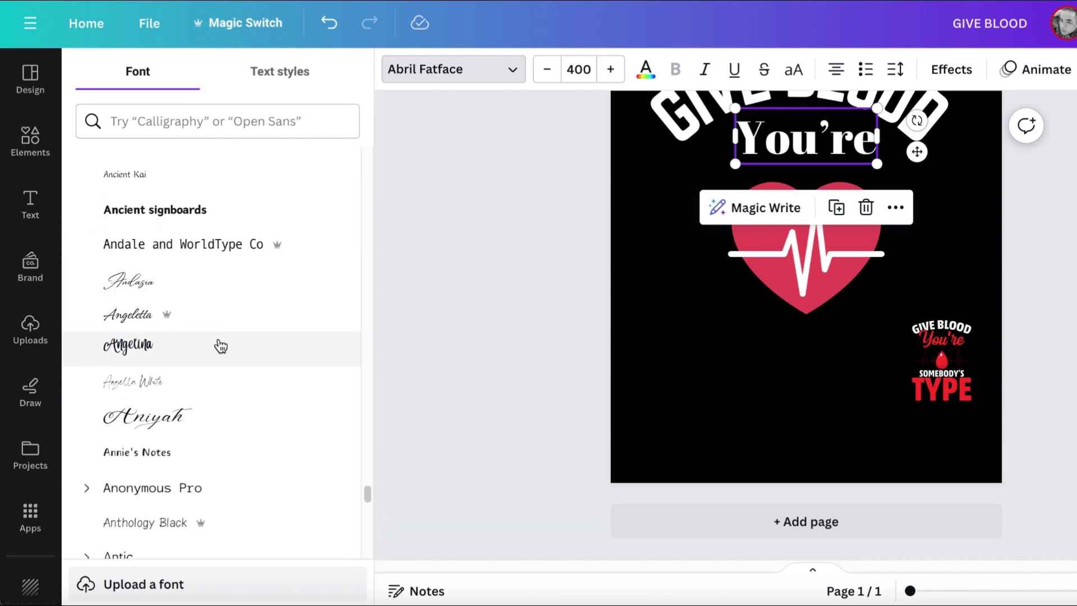
scroll(221, 346, up, 1)
scroll(221, 346, up, 2)
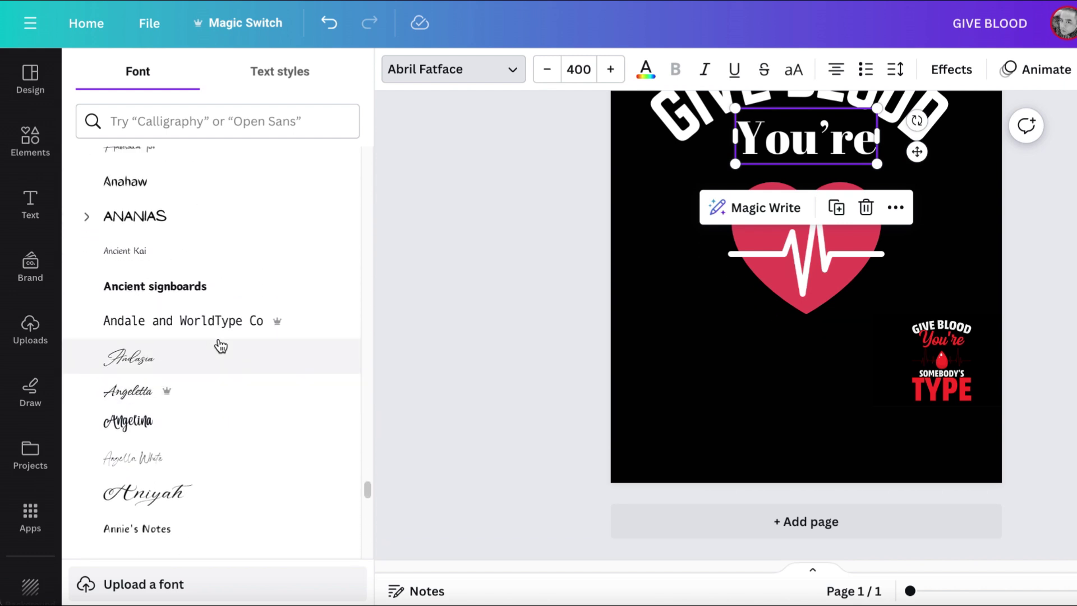
scroll(220, 346, down, 7)
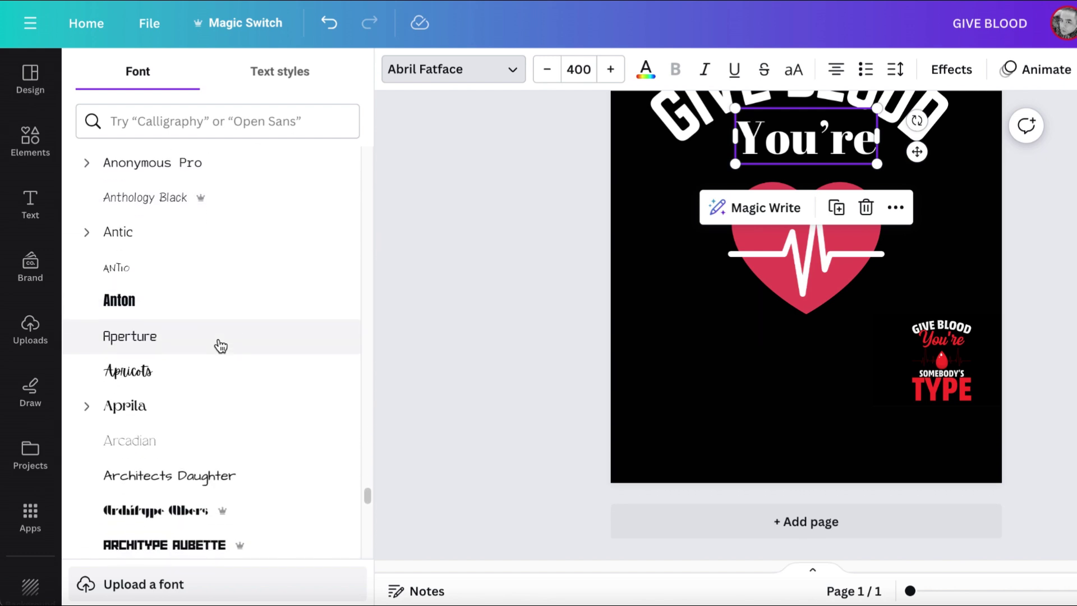
click(202, 377)
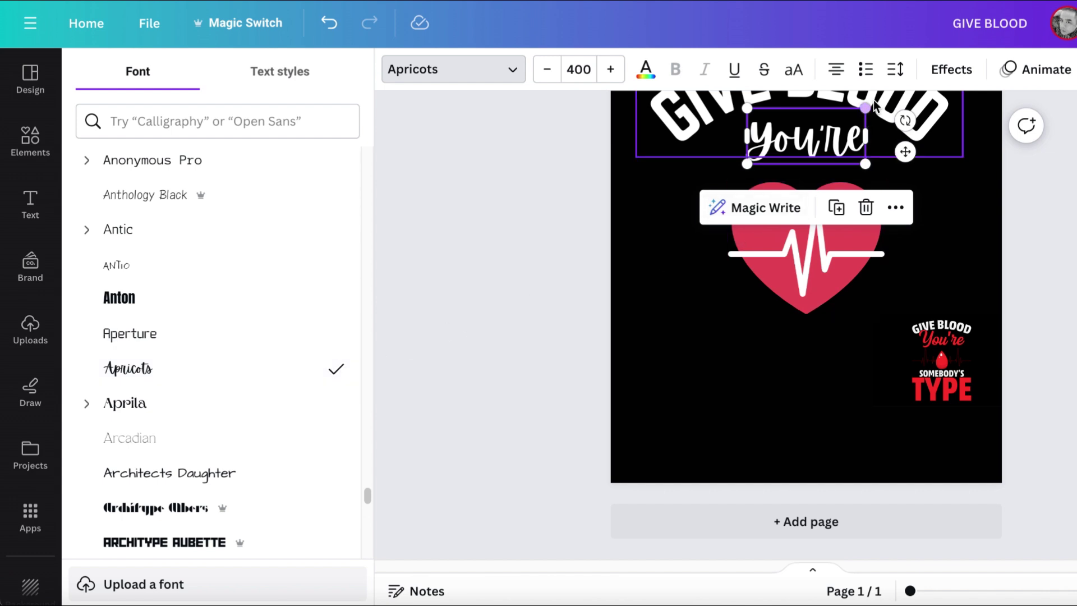
mouse_move(874, 171)
mouse_down()
mouse_move(894, 183)
mouse_move(885, 175)
mouse_up()
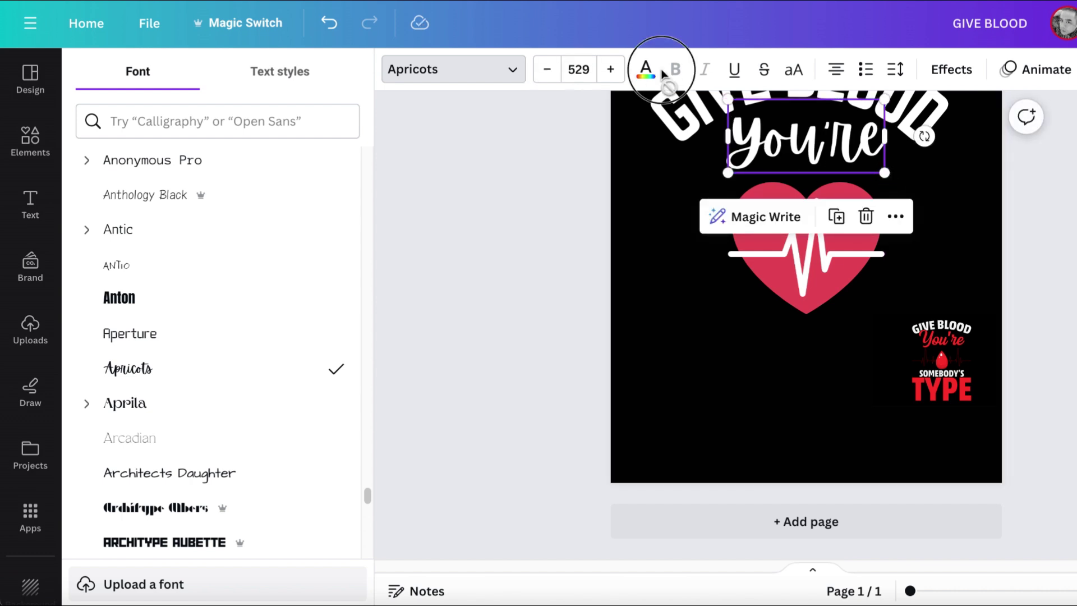
- Colour the You're text with the bright red from the reference image's photo colours
click(645, 69)
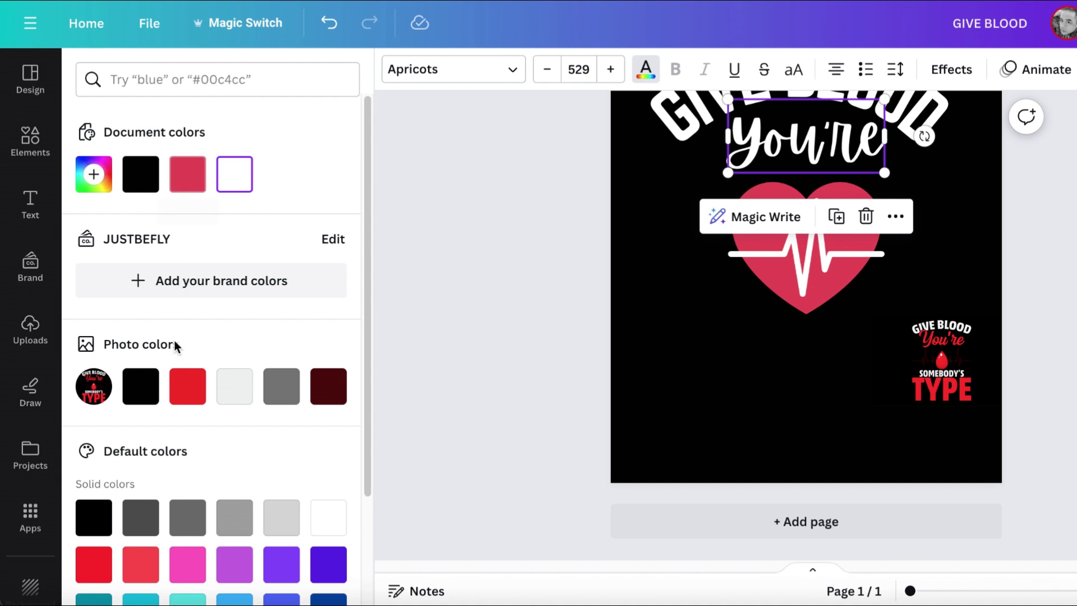
click(187, 386)
key(Escape)
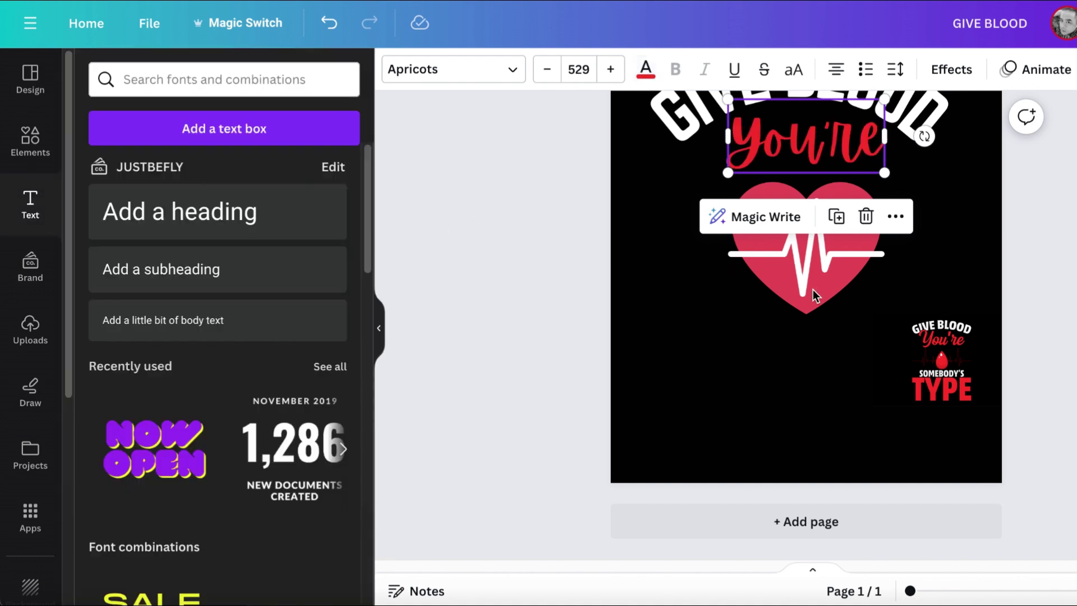
- Recolour the heart graphic's crimson fill to the same bright red as the You're text and deselect it
click(809, 292)
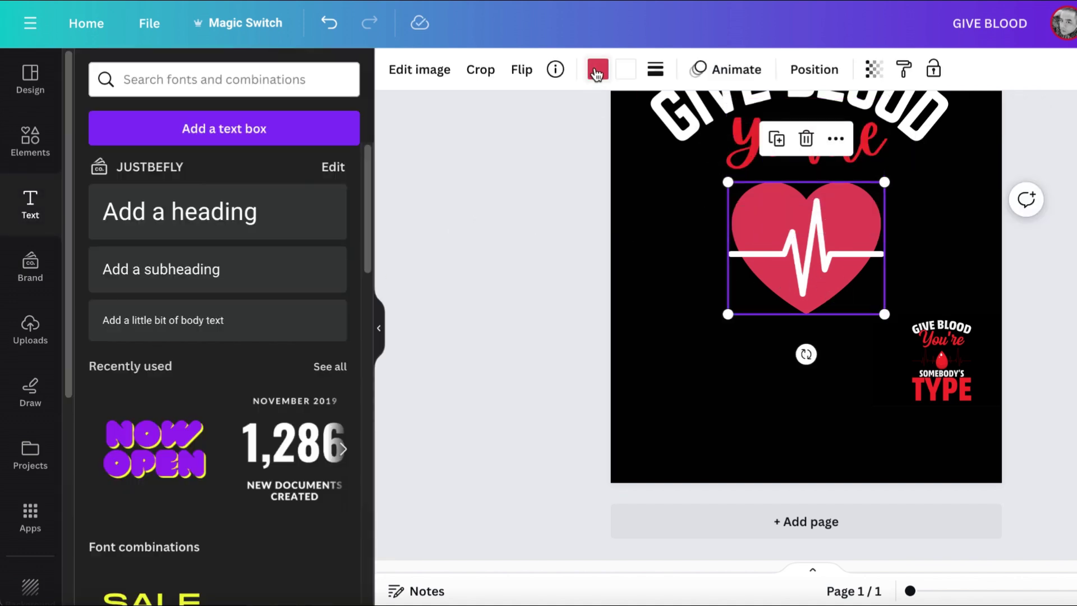
click(597, 72)
click(234, 177)
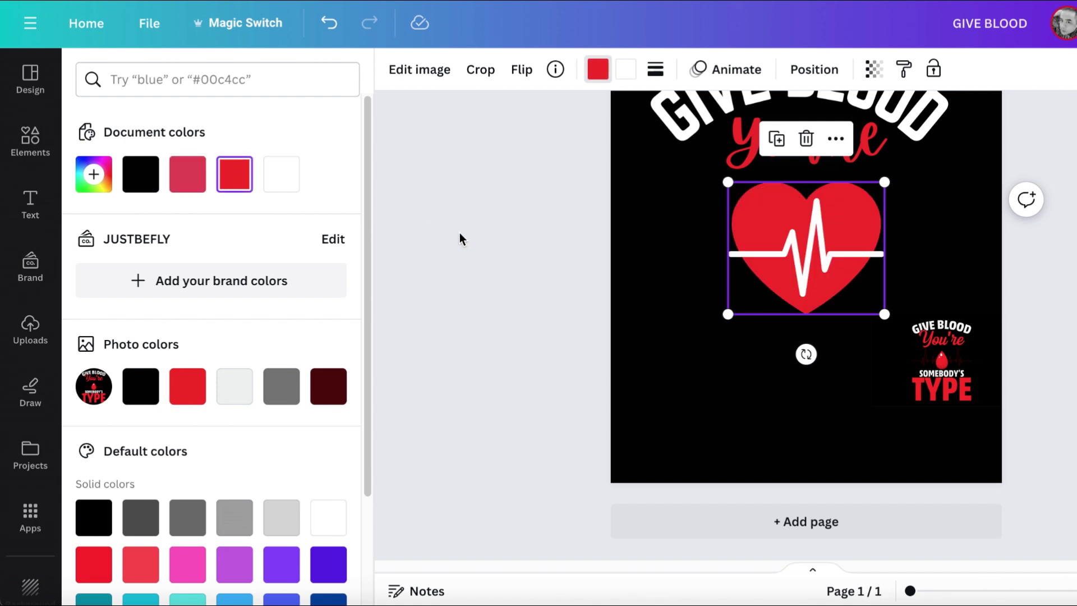
key(Escape)
key(Escape)
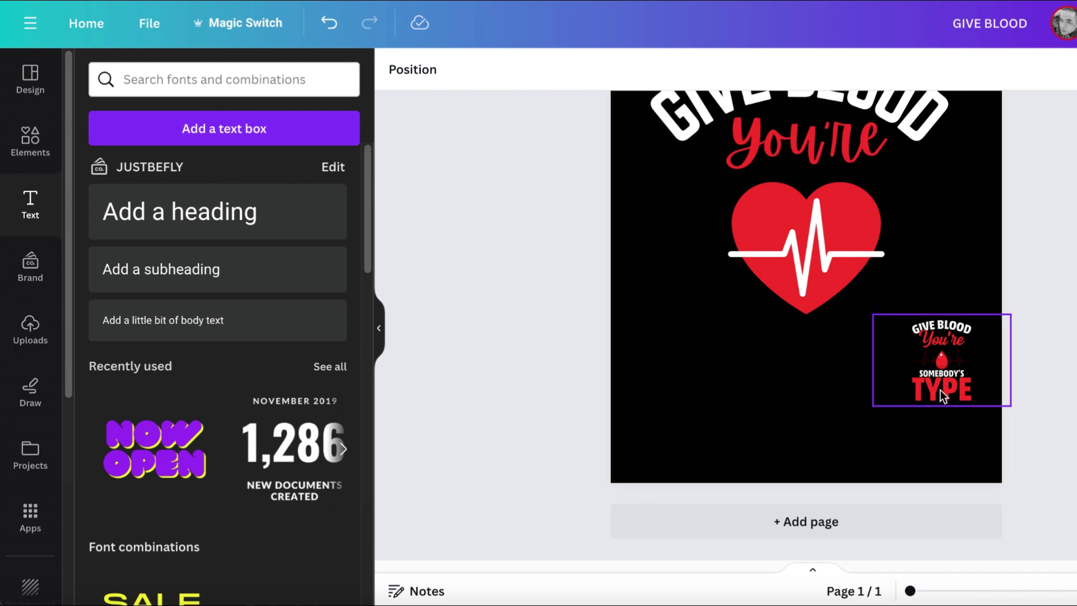
- Duplicate the curved GIVE BLOOD text and place the copy lower down, over the tip of the heart
click(924, 120)
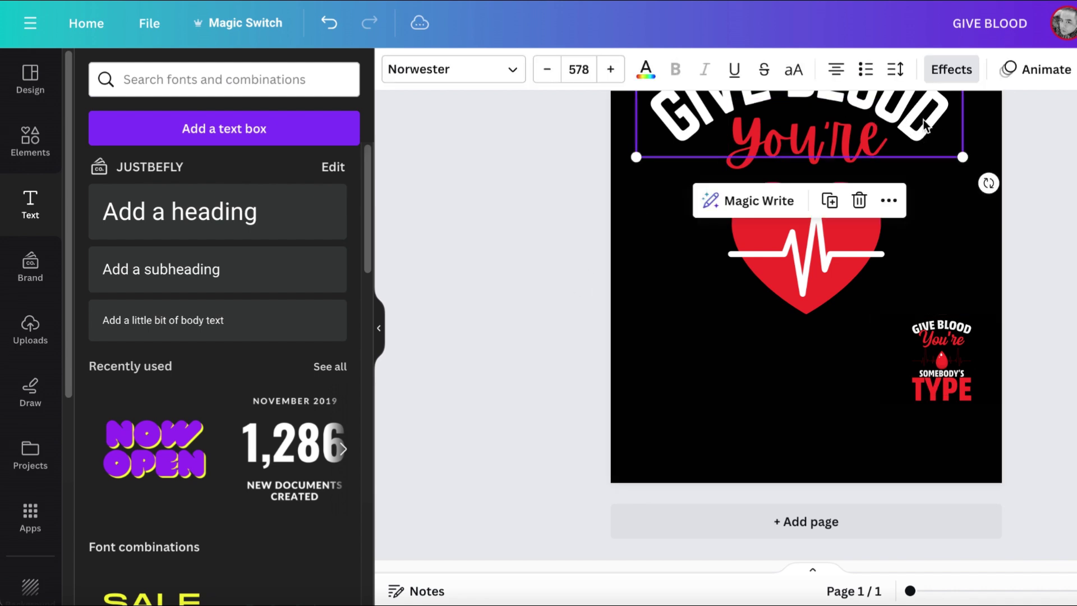
drag(923, 119, 944, 359)
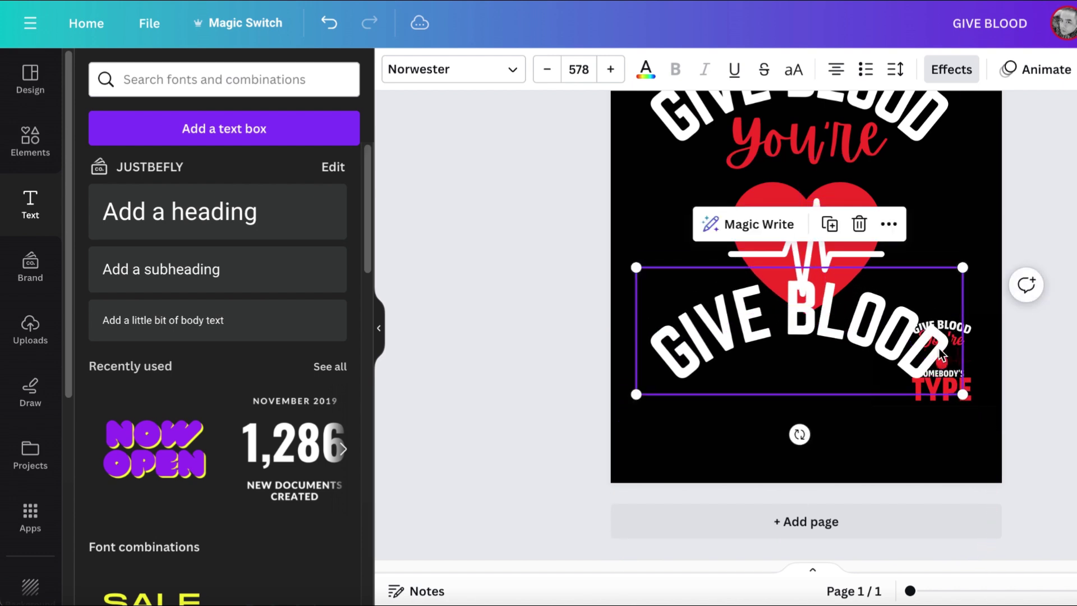
click(951, 69)
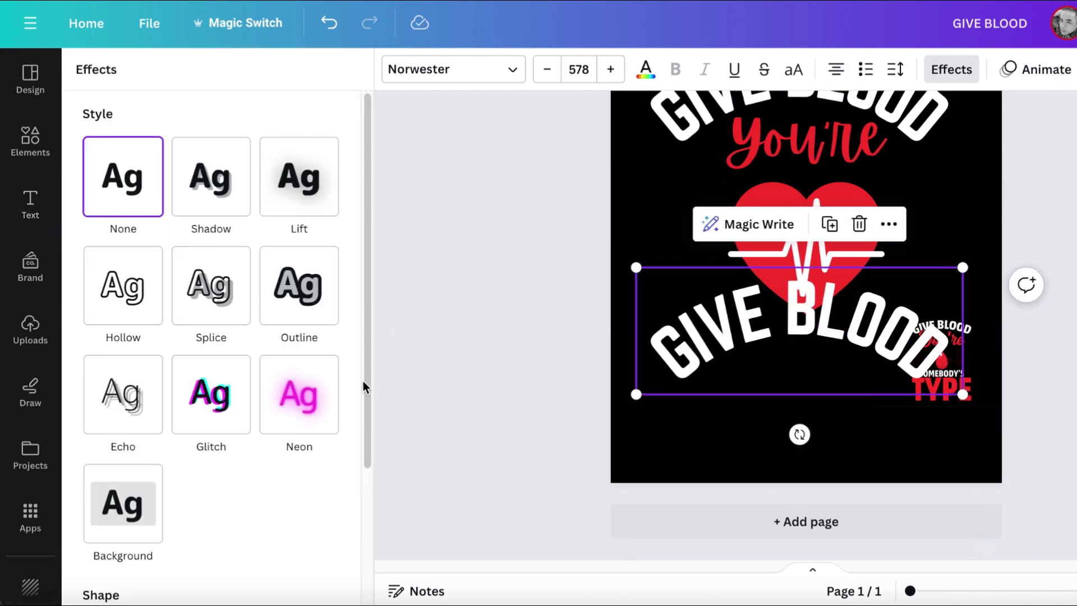
scroll(156, 257, down, 3)
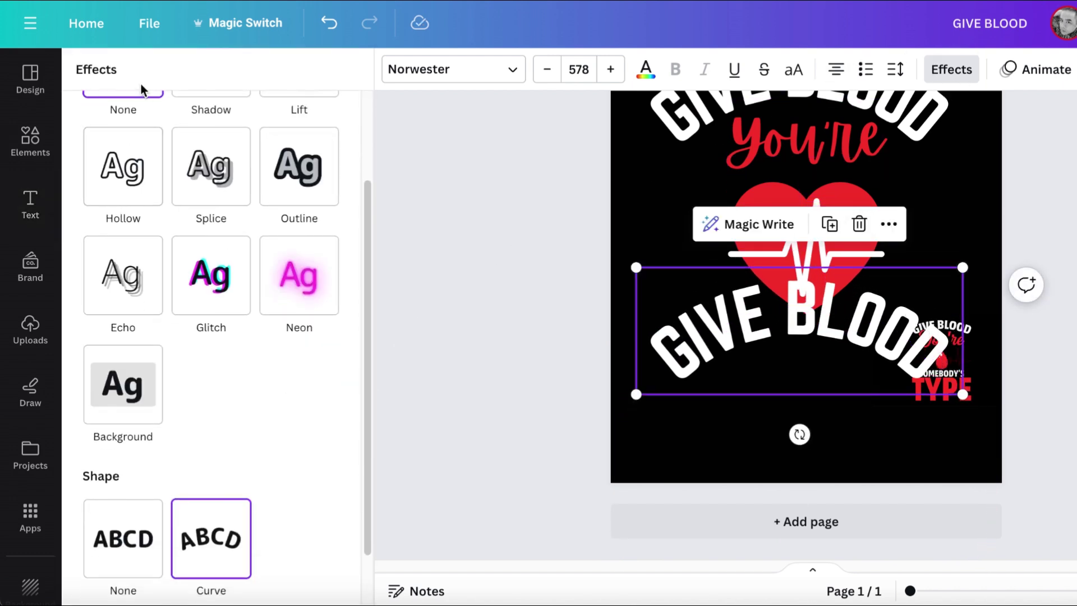
scroll(154, 222, up, 3)
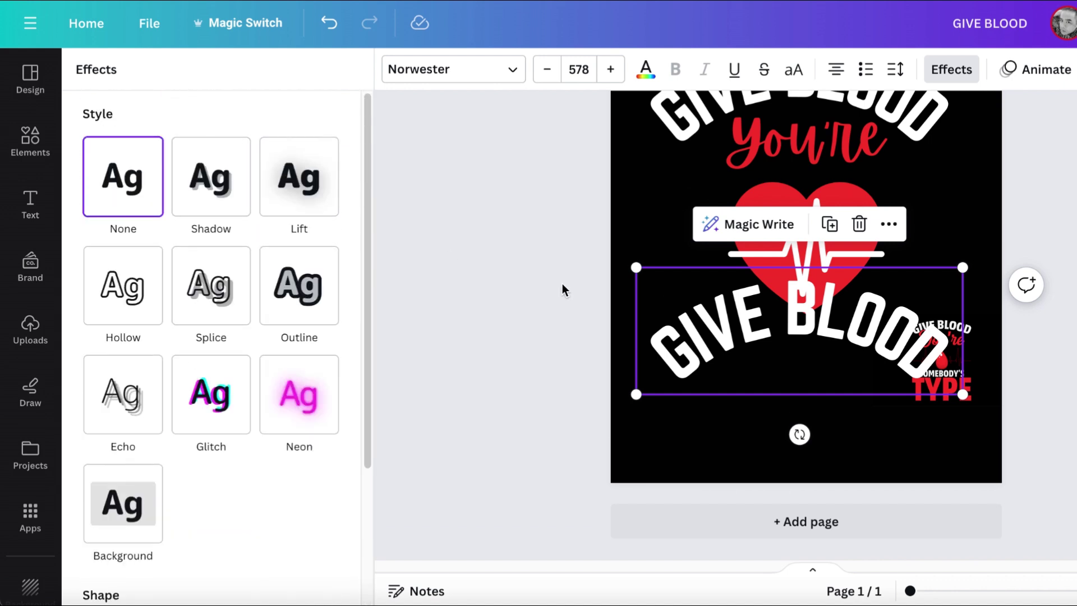
click(30, 205)
double_click(741, 336)
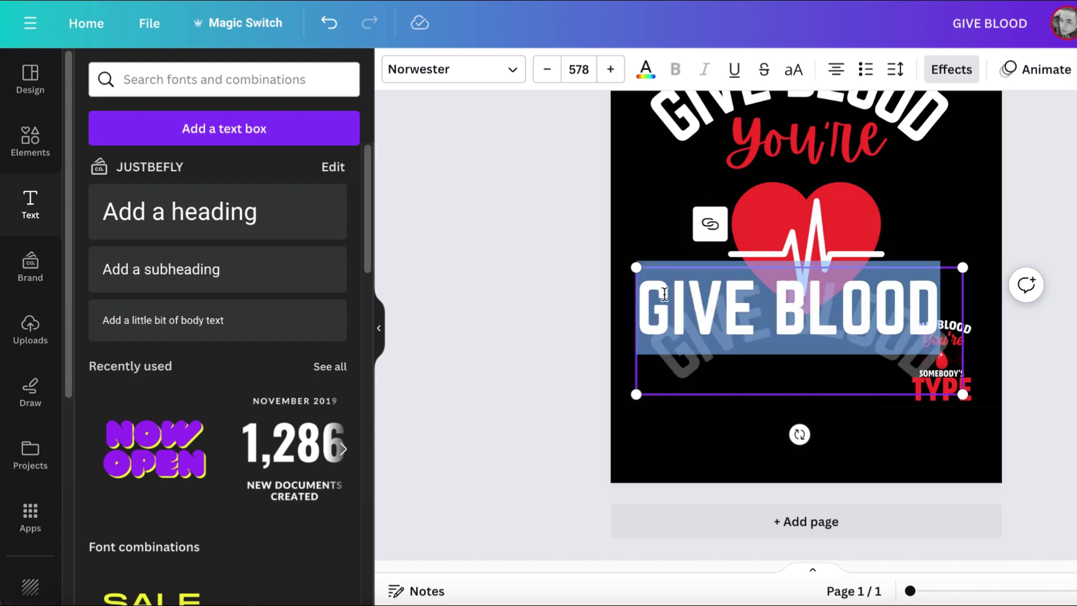
click(537, 257)
click(738, 317)
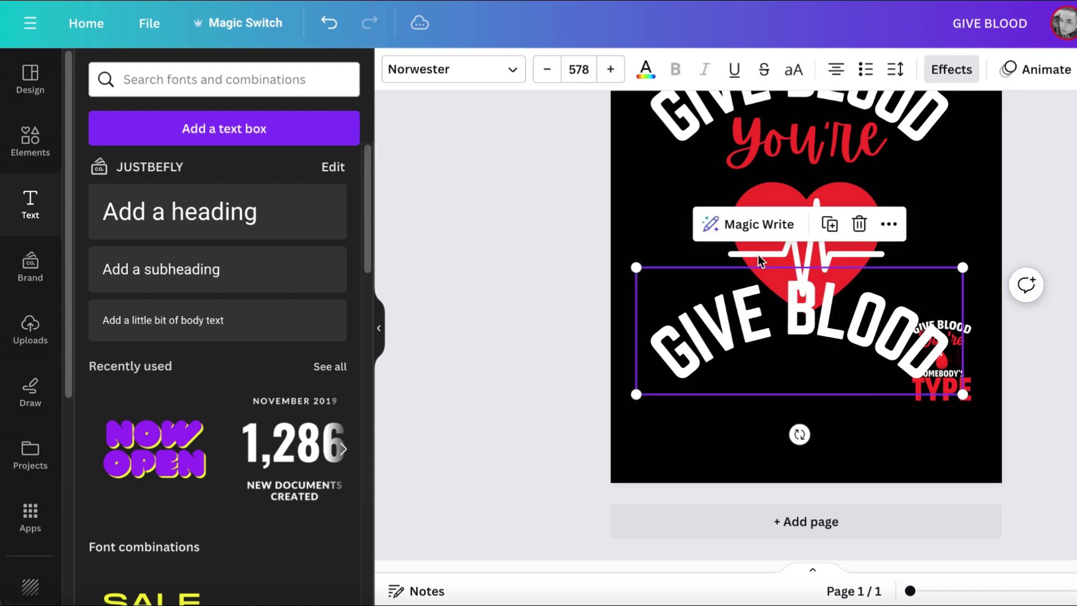
- Remove the curve shape from the copied GIVE BLOOD text and move it just below the heart
click(952, 69)
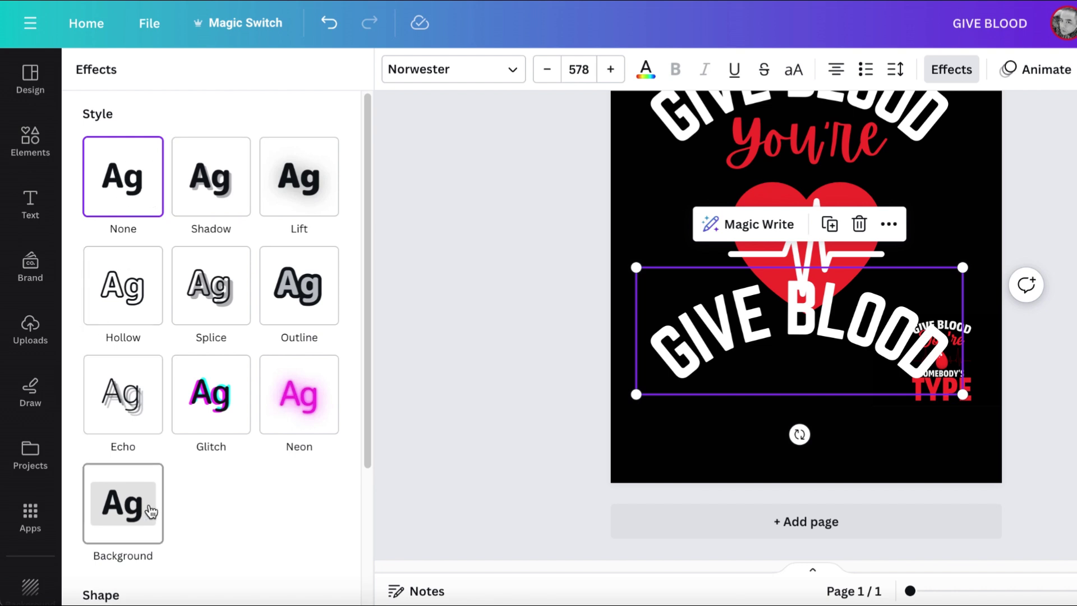
scroll(202, 463, down, 3)
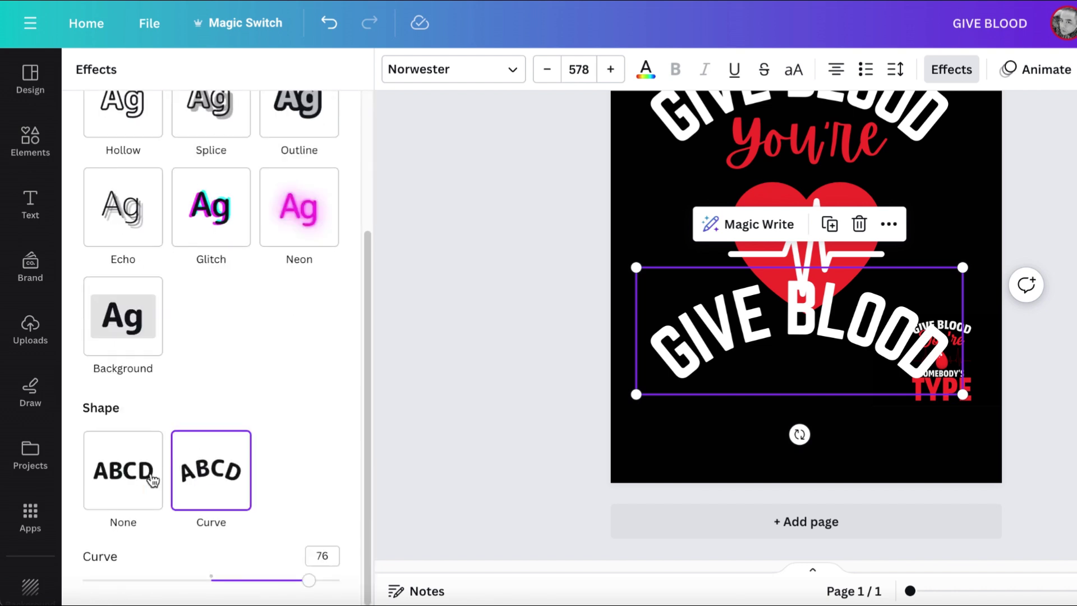
click(158, 476)
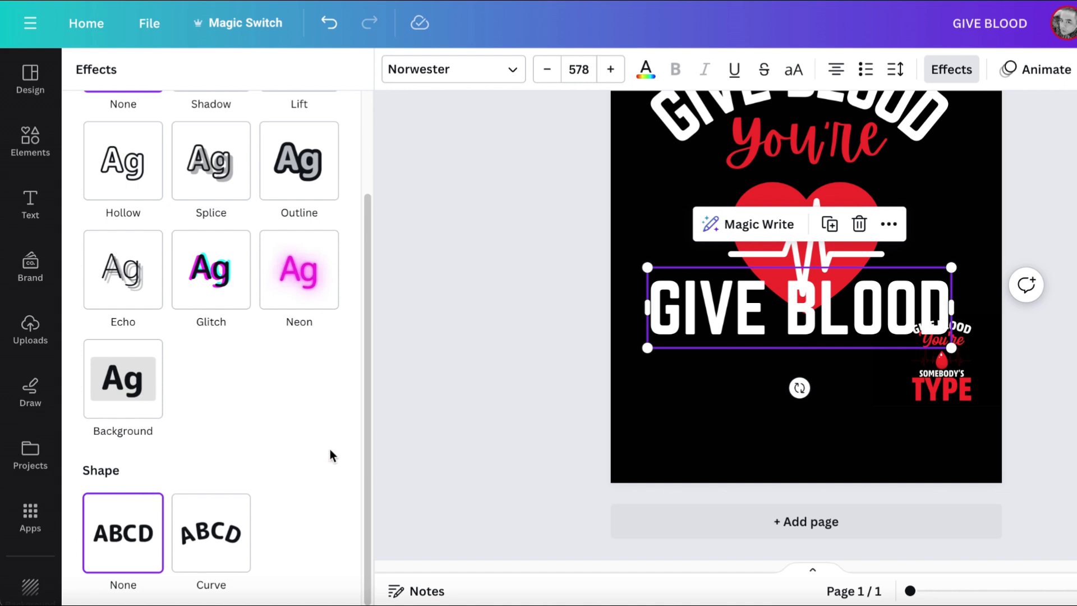
drag(824, 328, 823, 373)
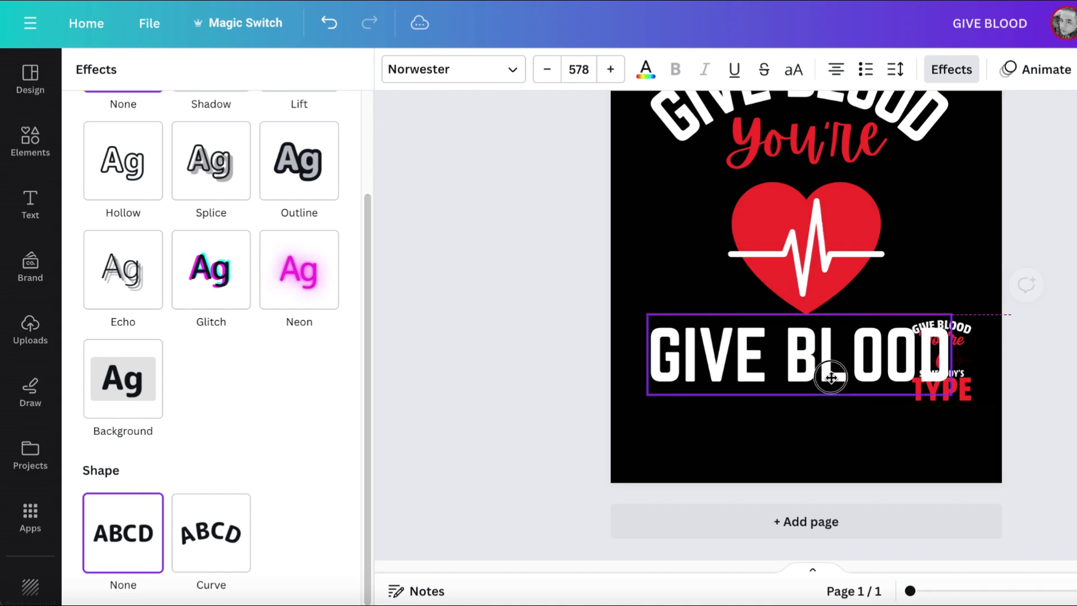
- Replace the wording of the straight GIVE BLOOD copy with SOMEBODY'S
double_click(817, 370)
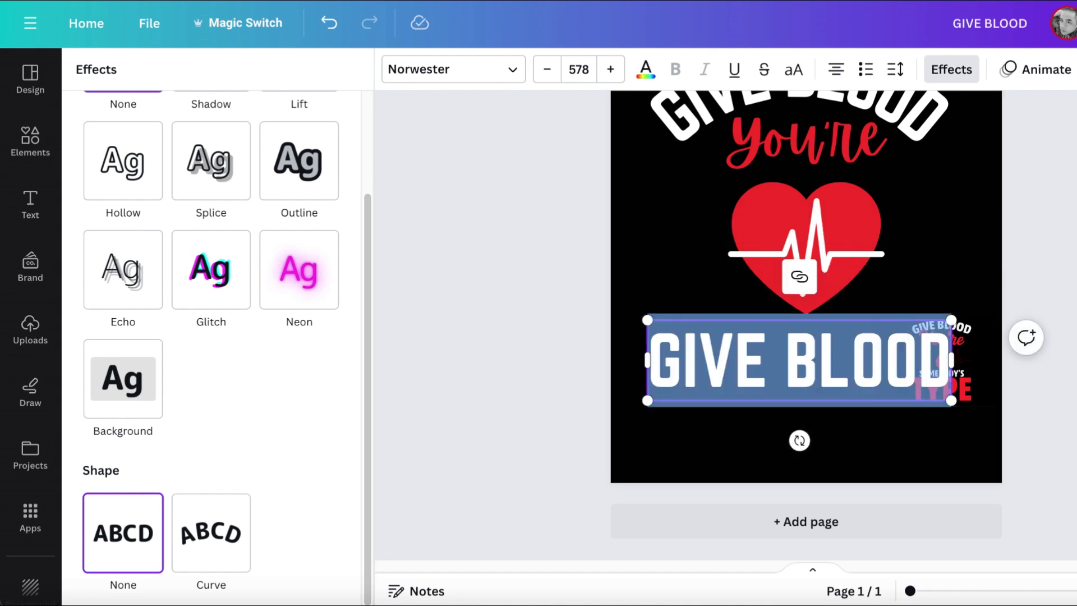
text(SOMEBODY)
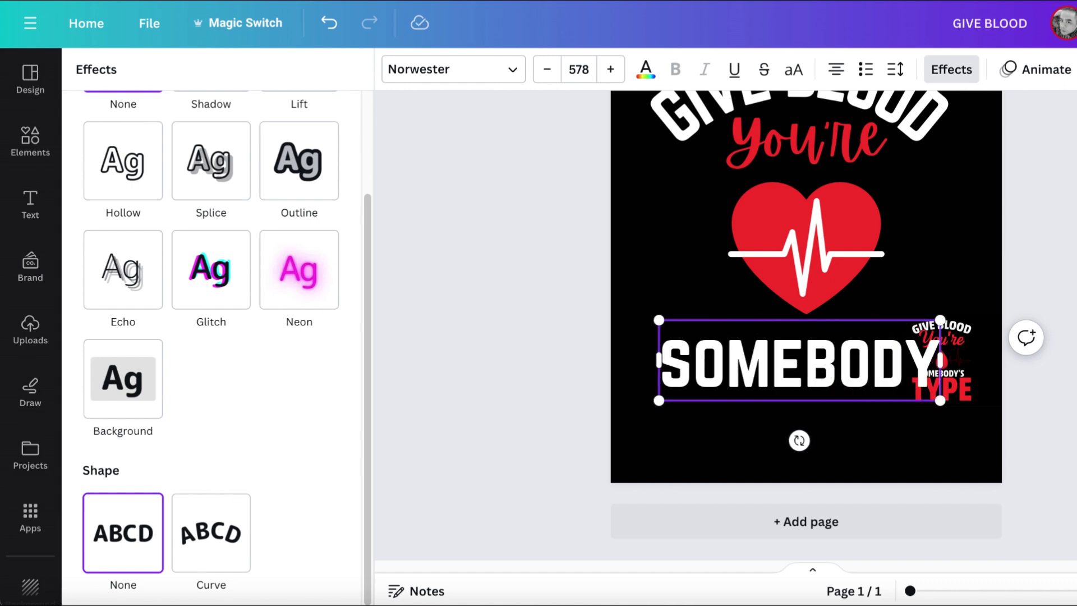
text('S)
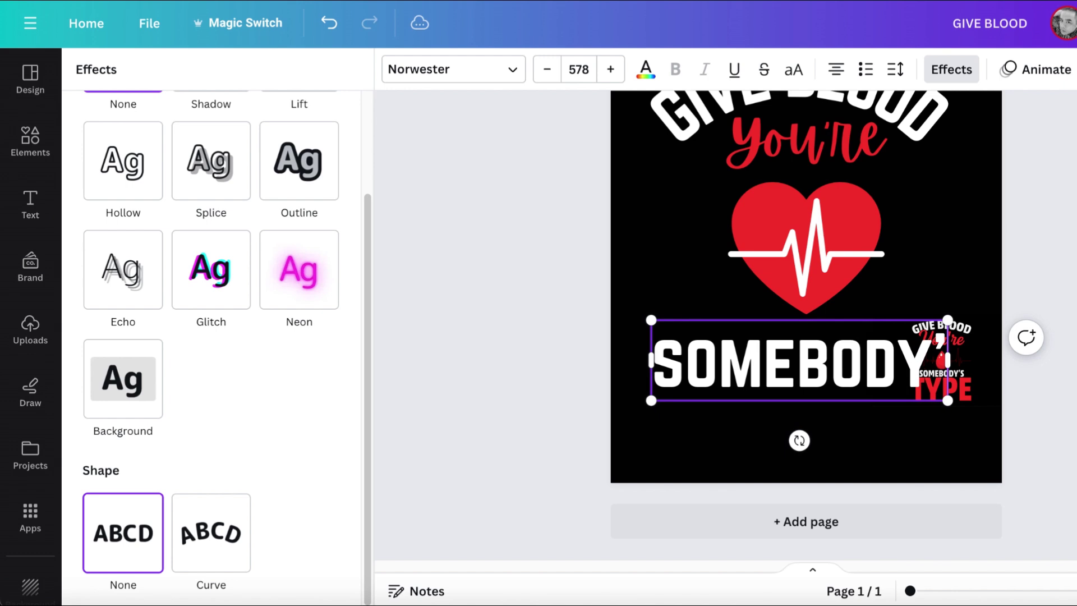
key(Escape)
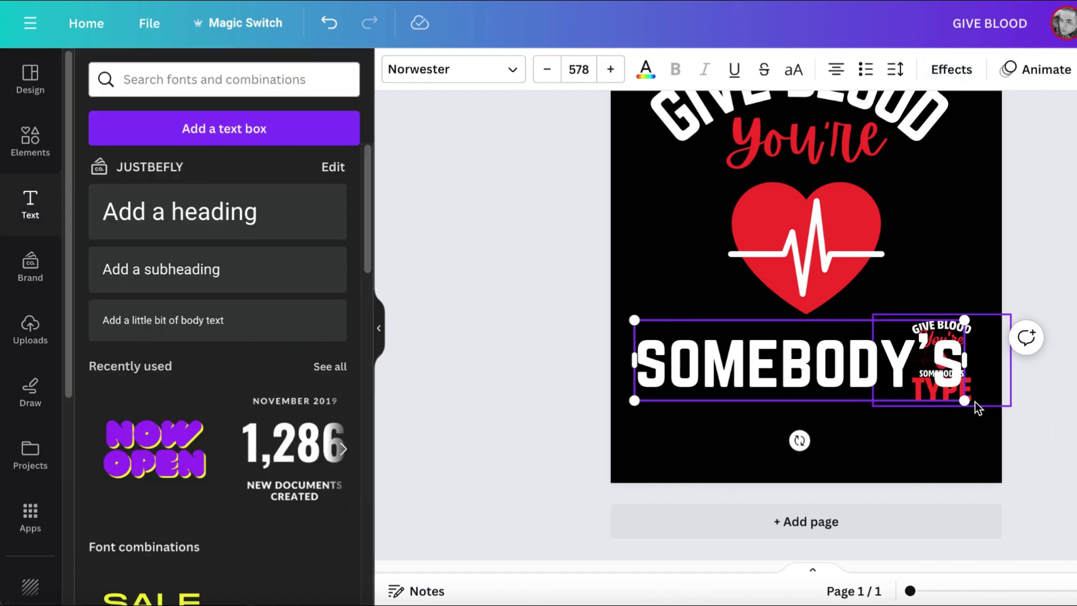
- Shrink the SOMEBODY'S text to a font size of about 499 and move the reference image up beside the heart
click(1065, 413)
click(893, 370)
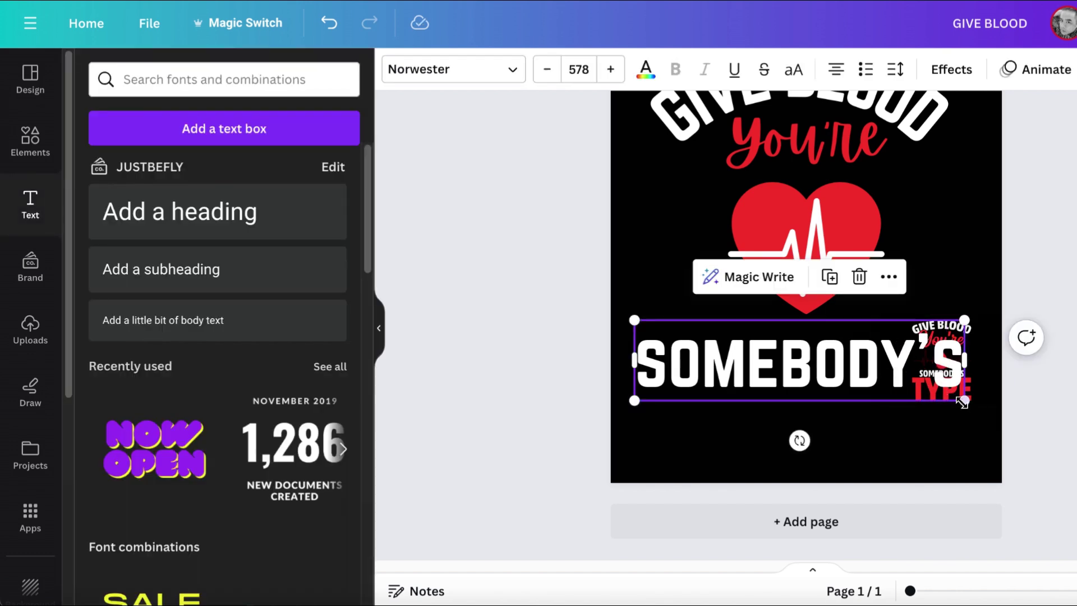
drag(964, 400, 985, 234)
click(1071, 435)
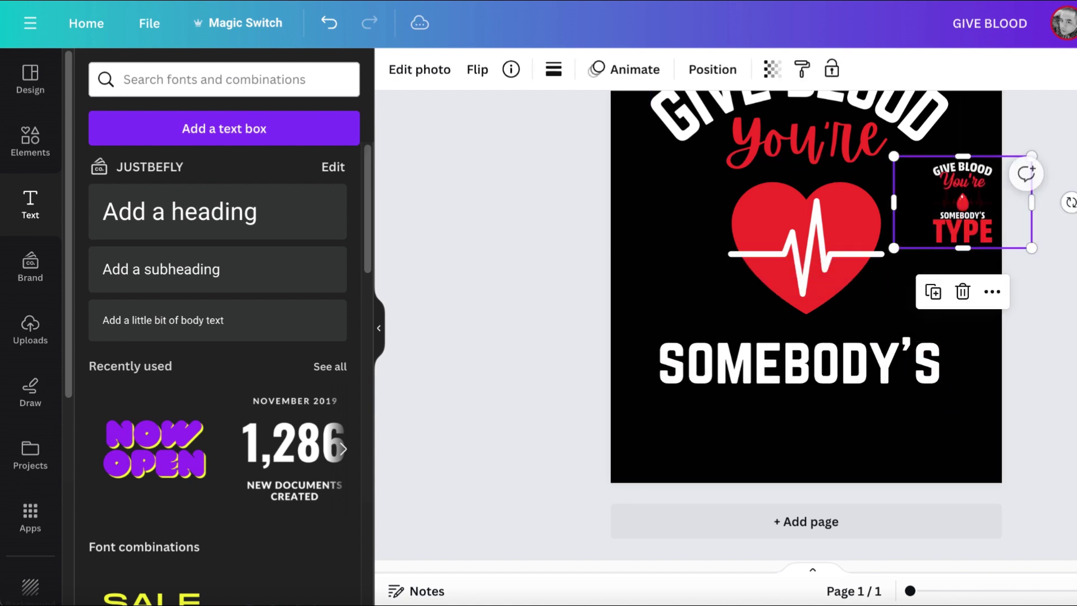
key(Escape)
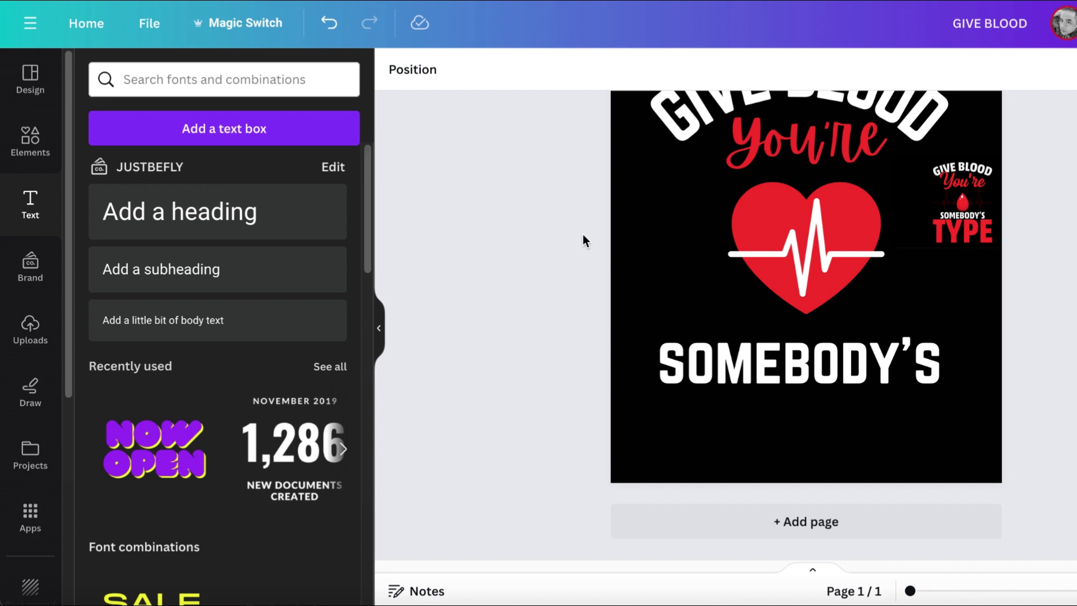
- Duplicate the SOMEBODY'S text directly beneath itself and change the copy's wording to TYPE
click(811, 359)
drag(811, 359, 816, 434)
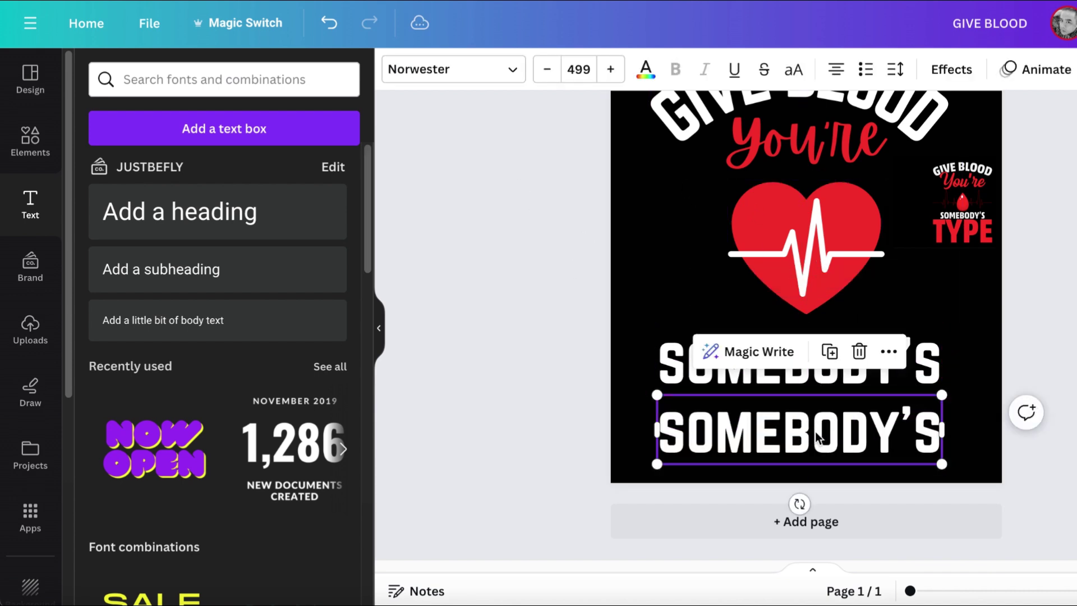
double_click(815, 433)
text(TYPEW)
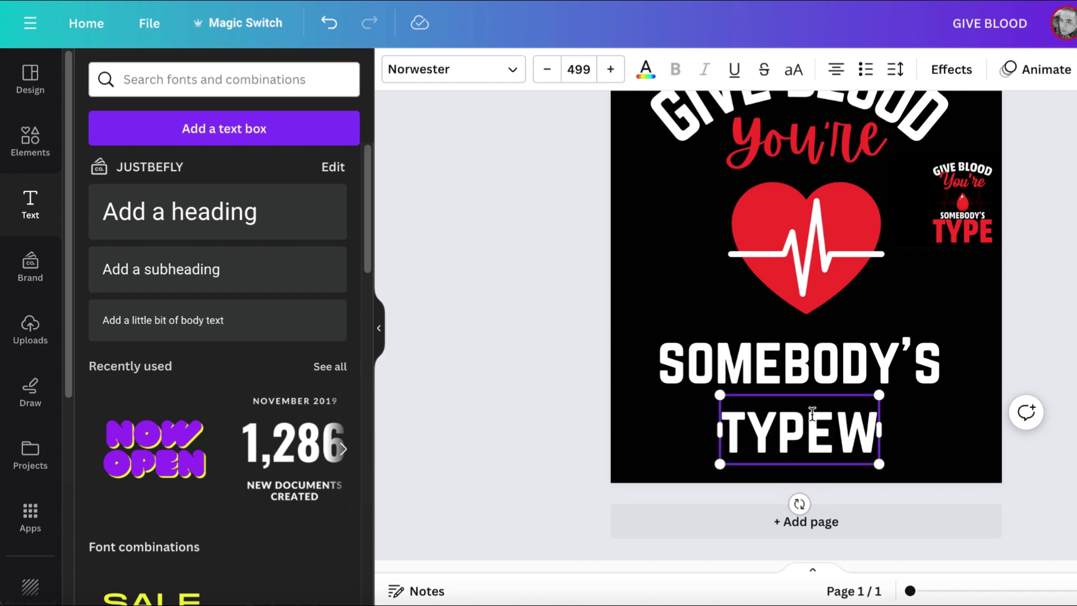
key(BackSpace)
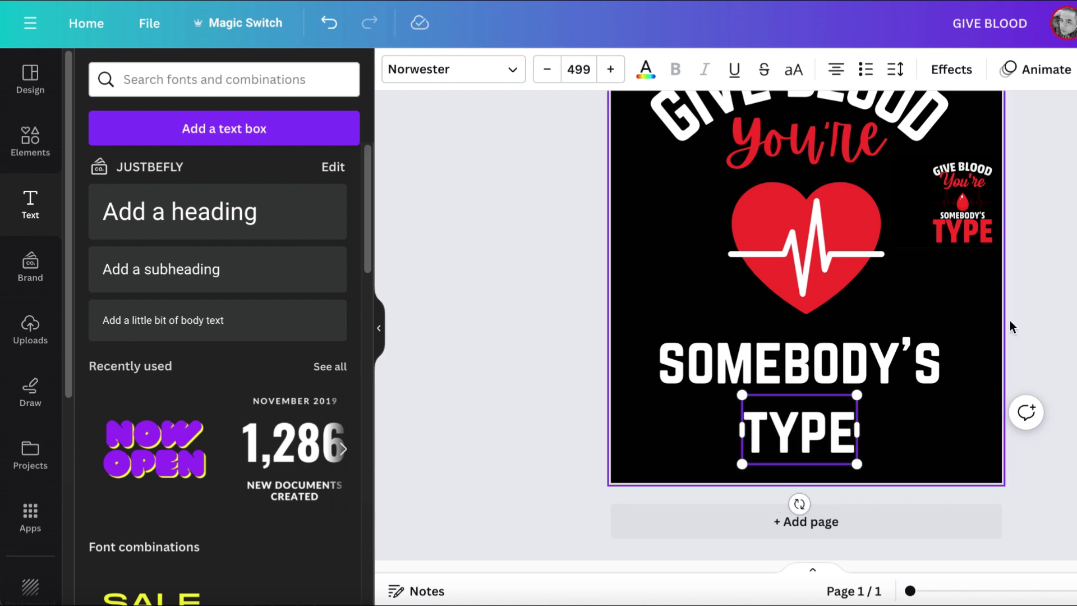
- Colour the TYPE text with the bright red from the document colours and raise its font size to 502
click(901, 429)
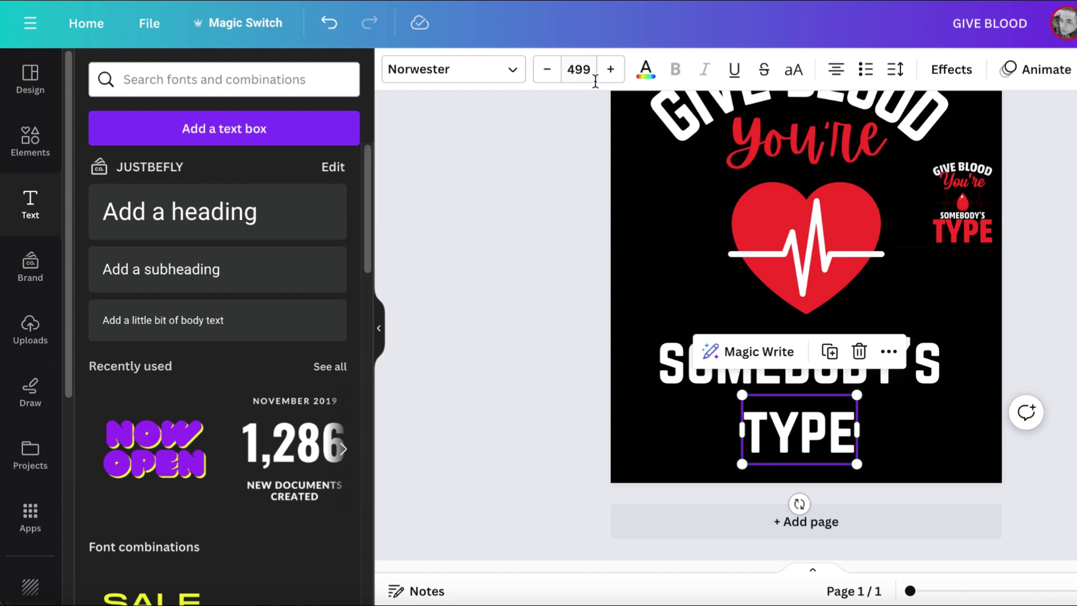
click(646, 70)
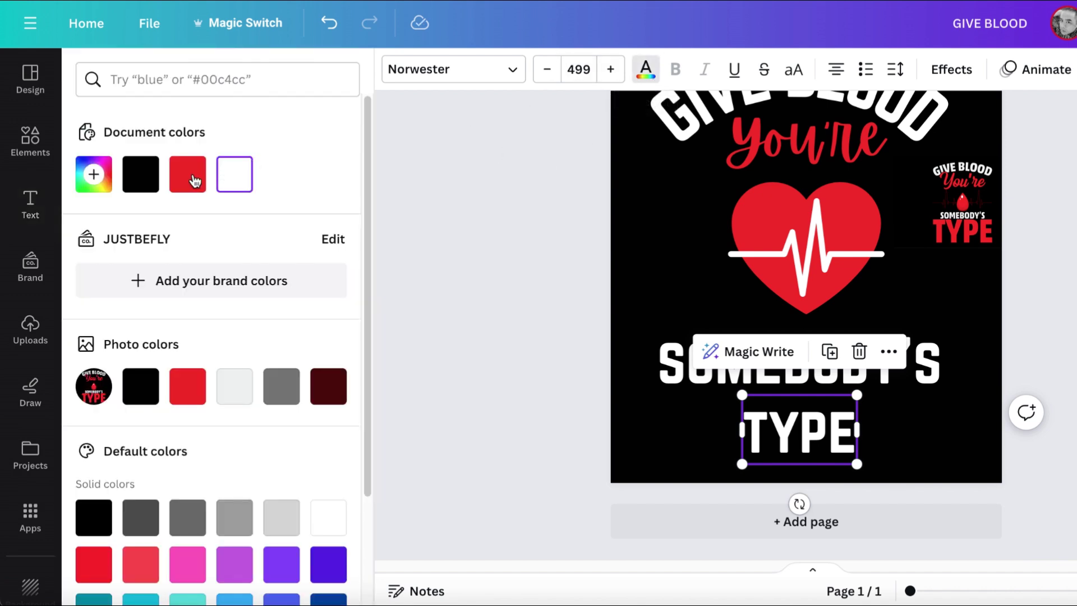
click(197, 178)
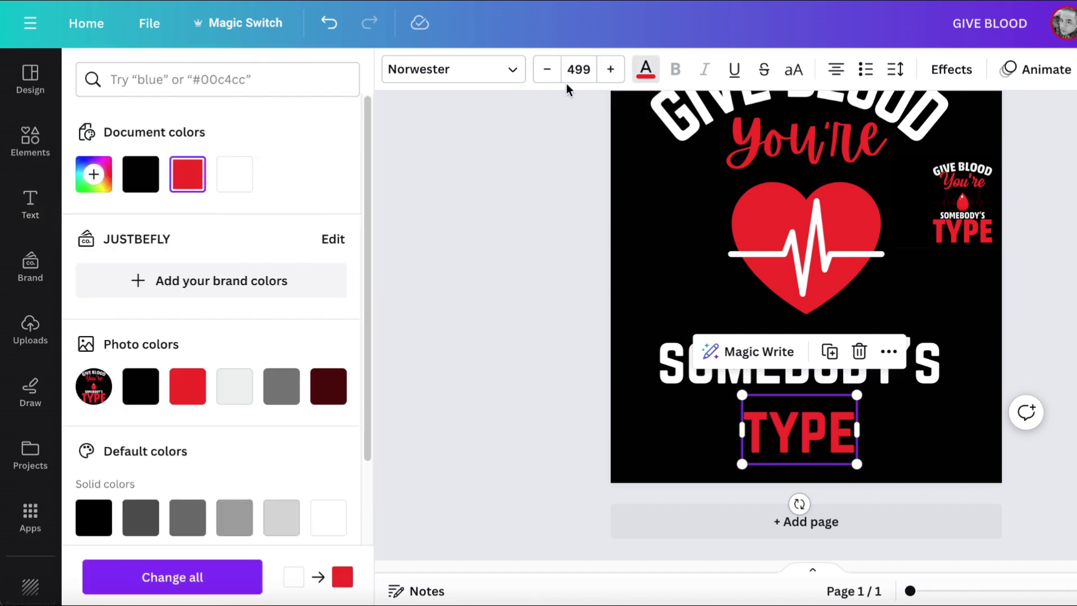
click(614, 70)
click(614, 70)
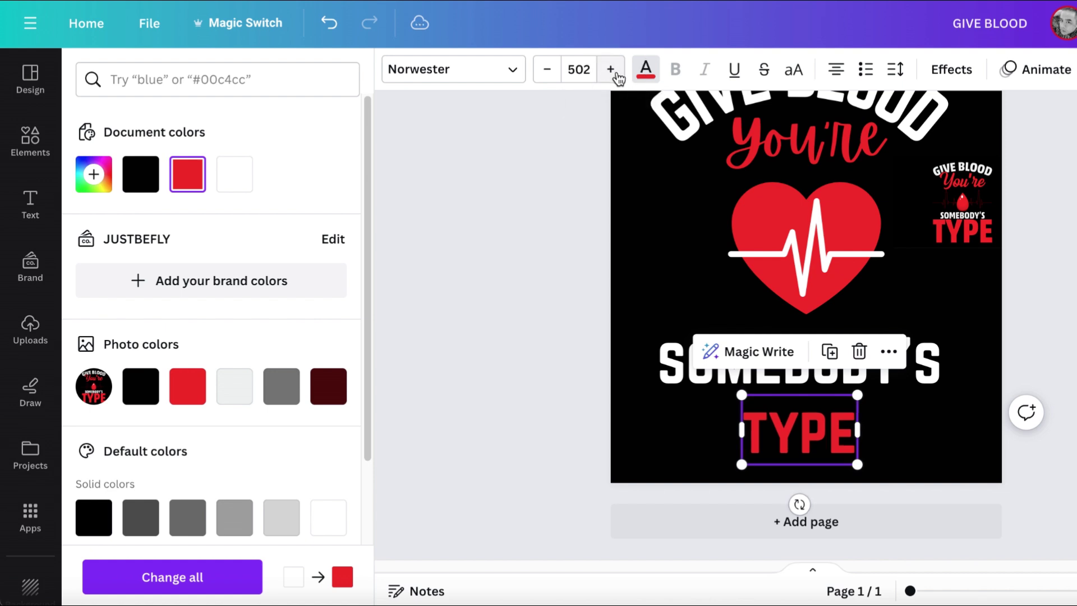
- Browse the font list for a heavier typeface for the red TYPE text
click(487, 76)
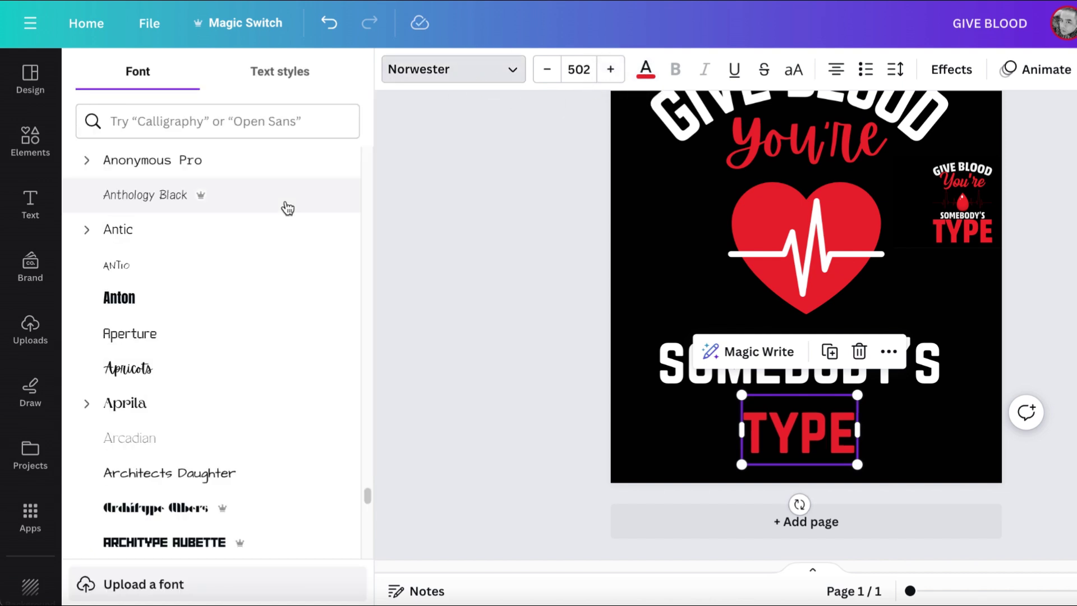
scroll(236, 327, down, 8)
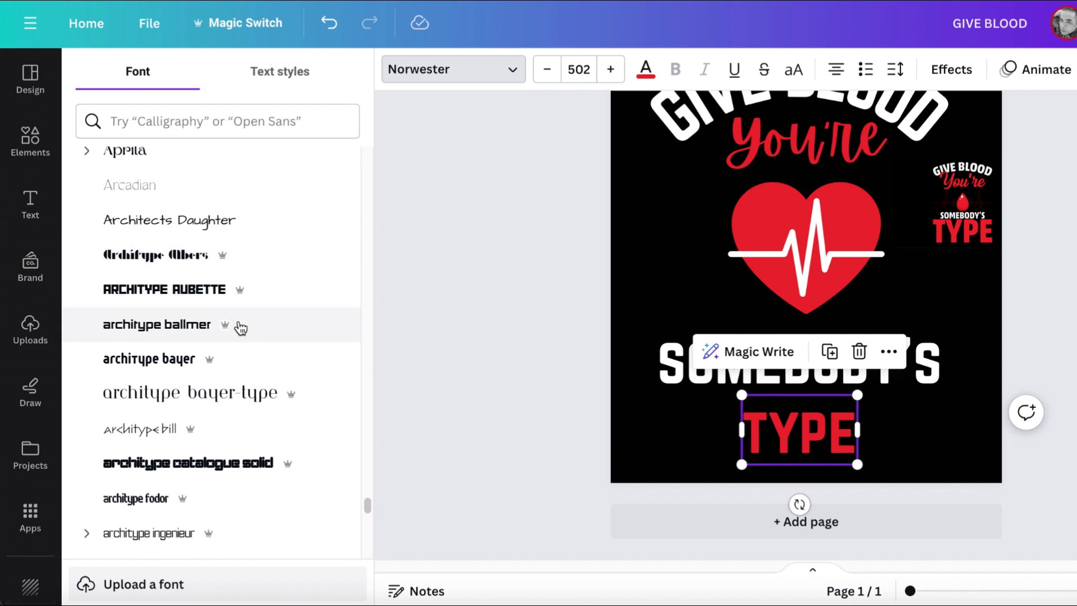
scroll(241, 329, down, 5)
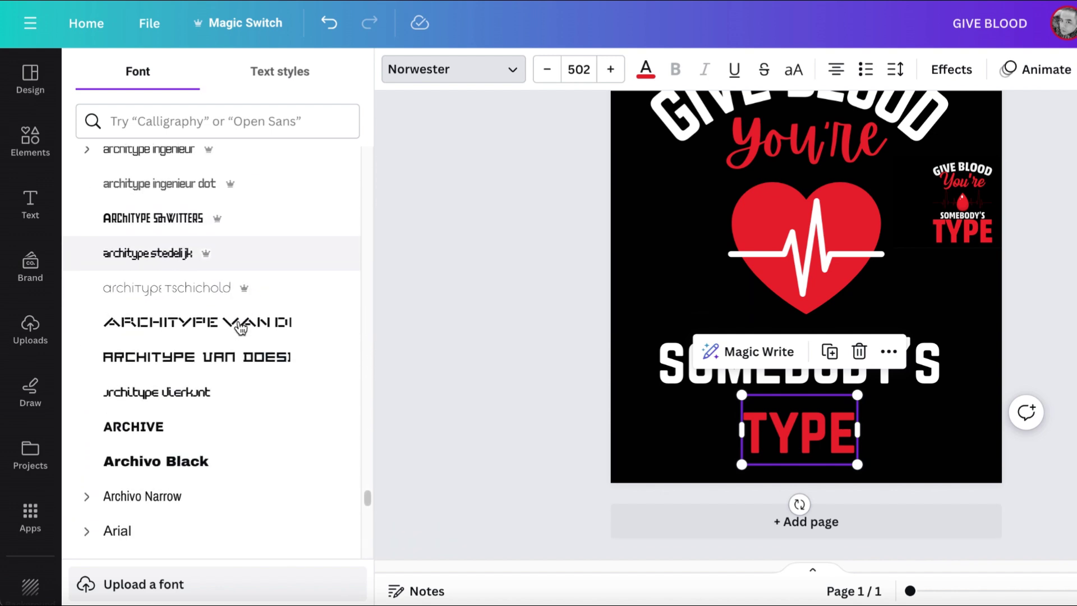
scroll(241, 328, down, 5)
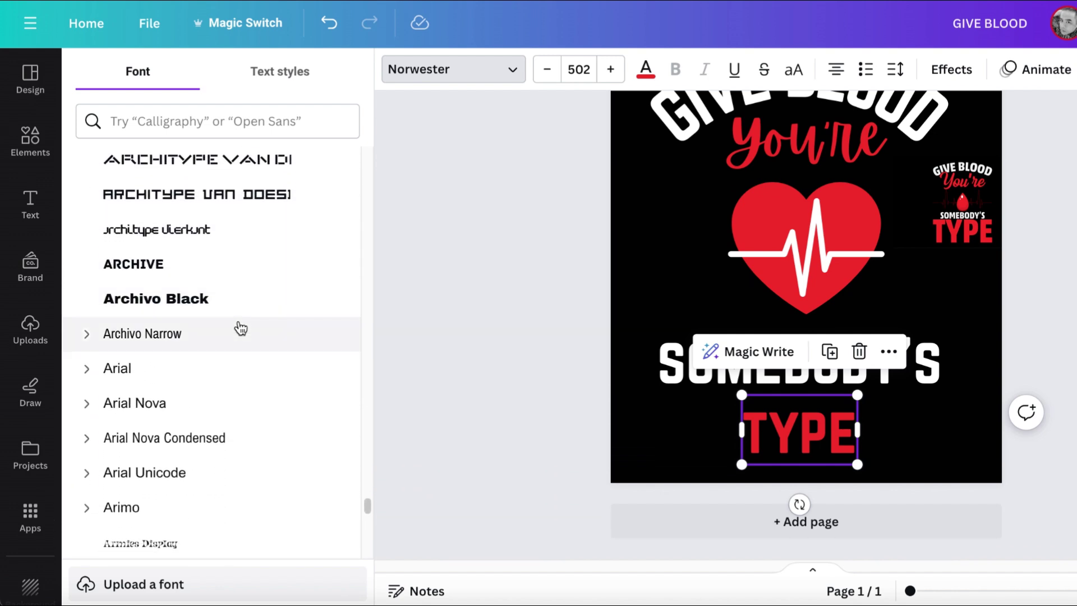
scroll(241, 328, down, 5)
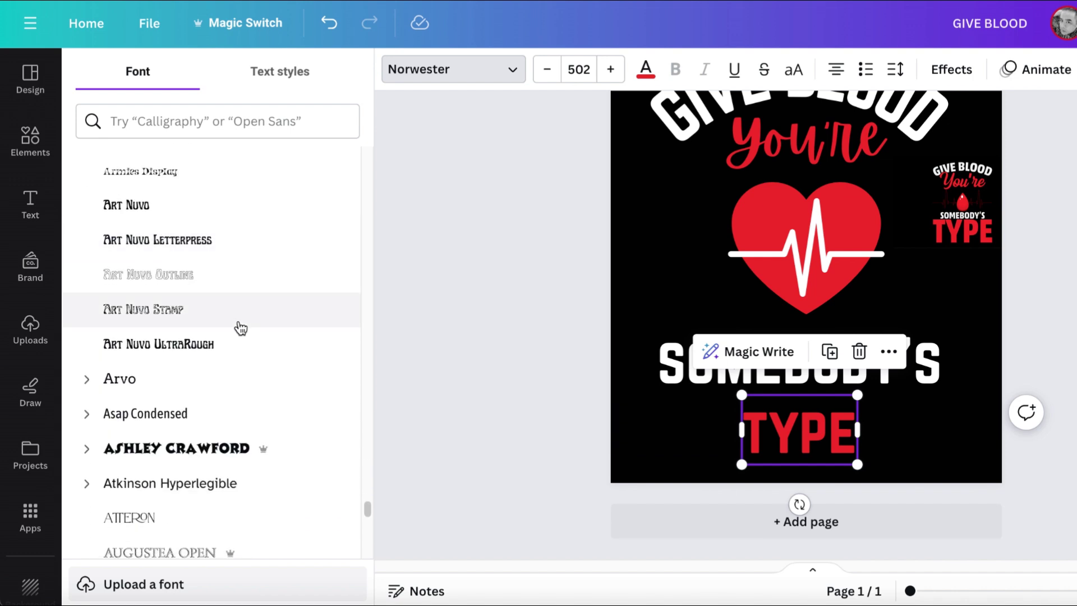
scroll(241, 328, down, 5)
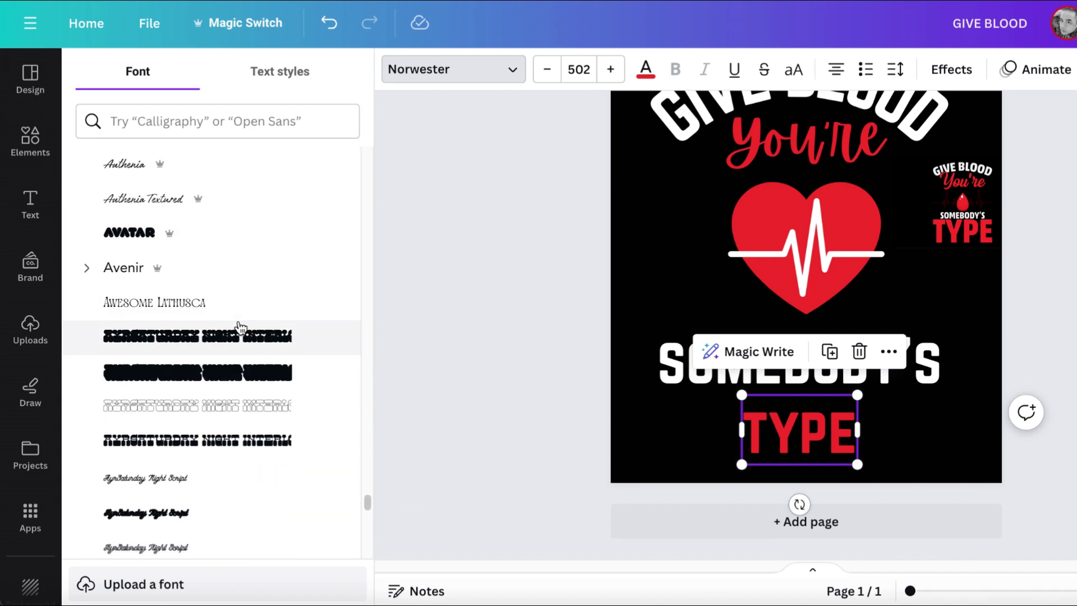
scroll(241, 329, down, 5)
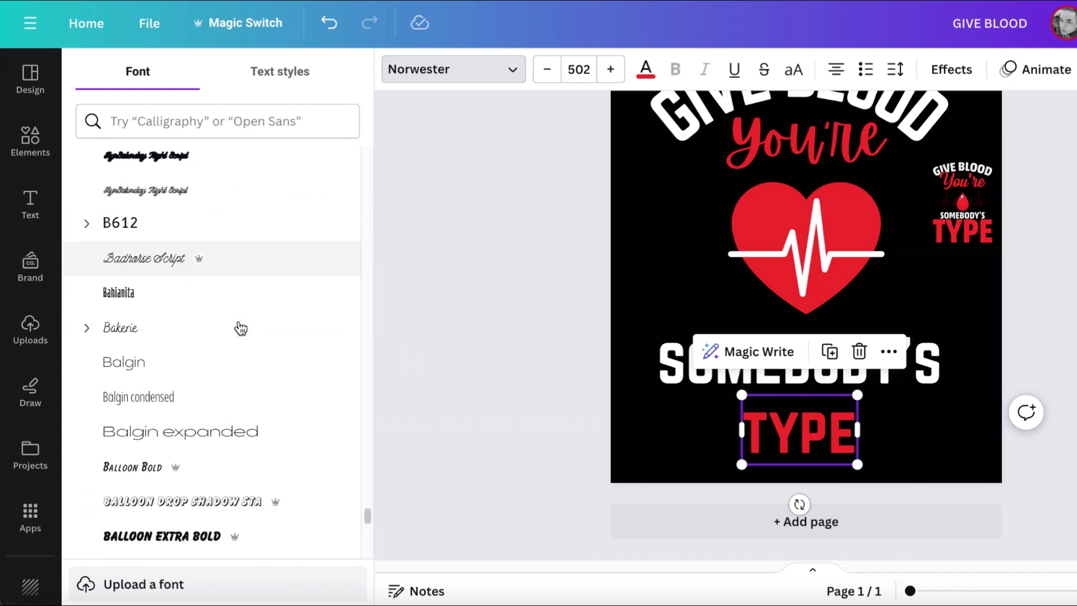
scroll(242, 329, down, 5)
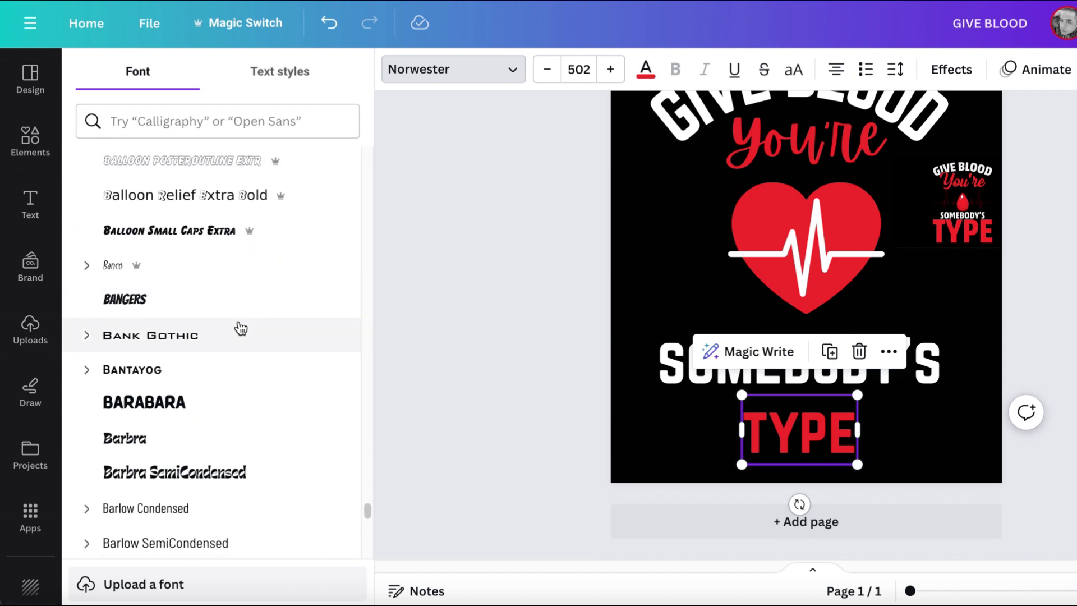
scroll(241, 328, down, 2)
scroll(241, 328, down, 5)
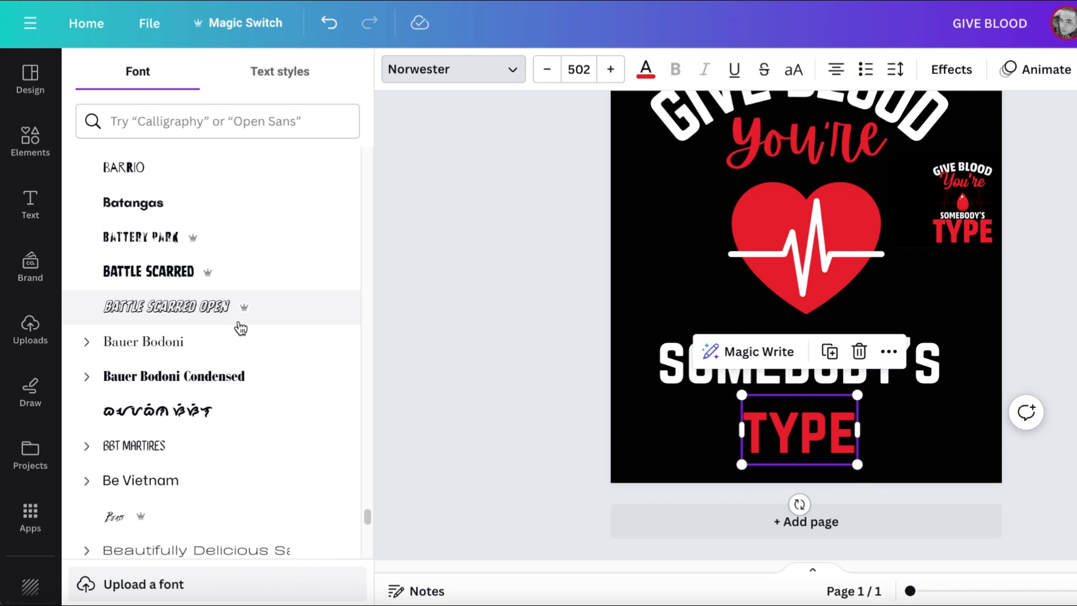
scroll(241, 328, down, 6)
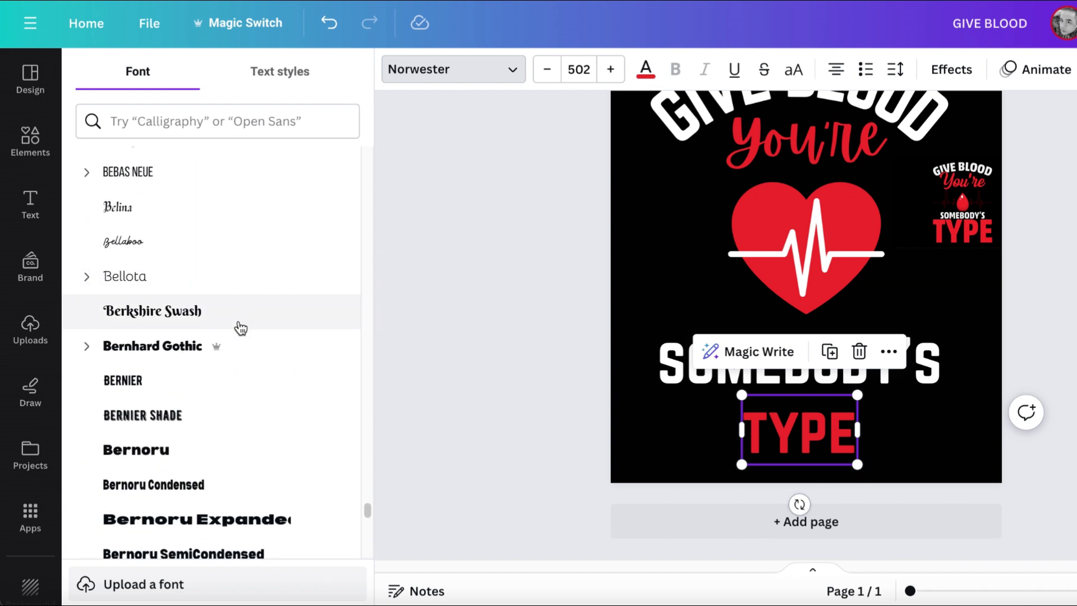
scroll(241, 328, down, 1)
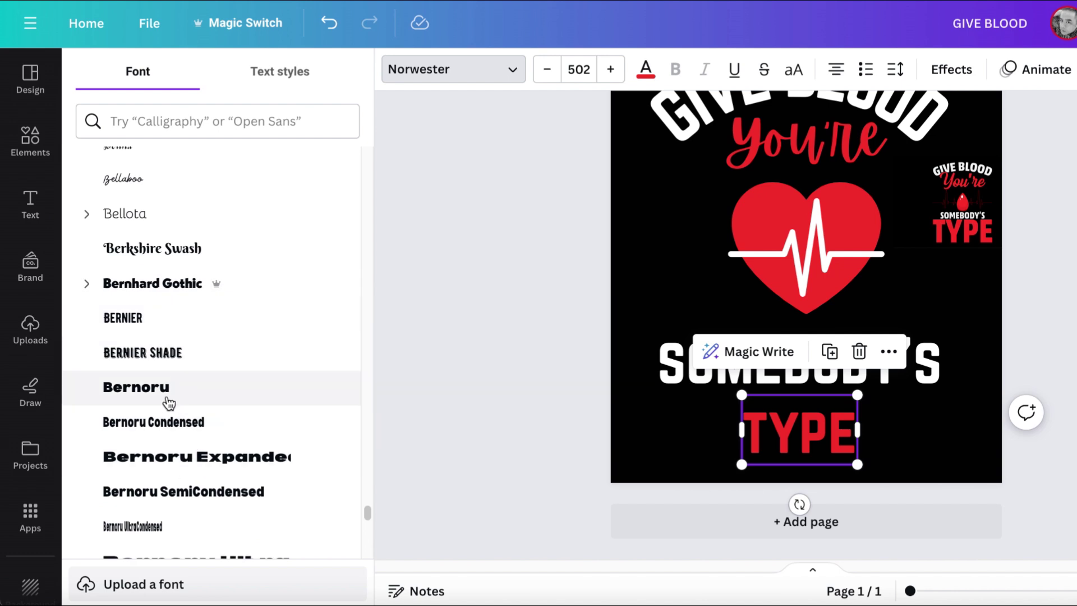
scroll(168, 401, down, 5)
scroll(168, 406, down, 6)
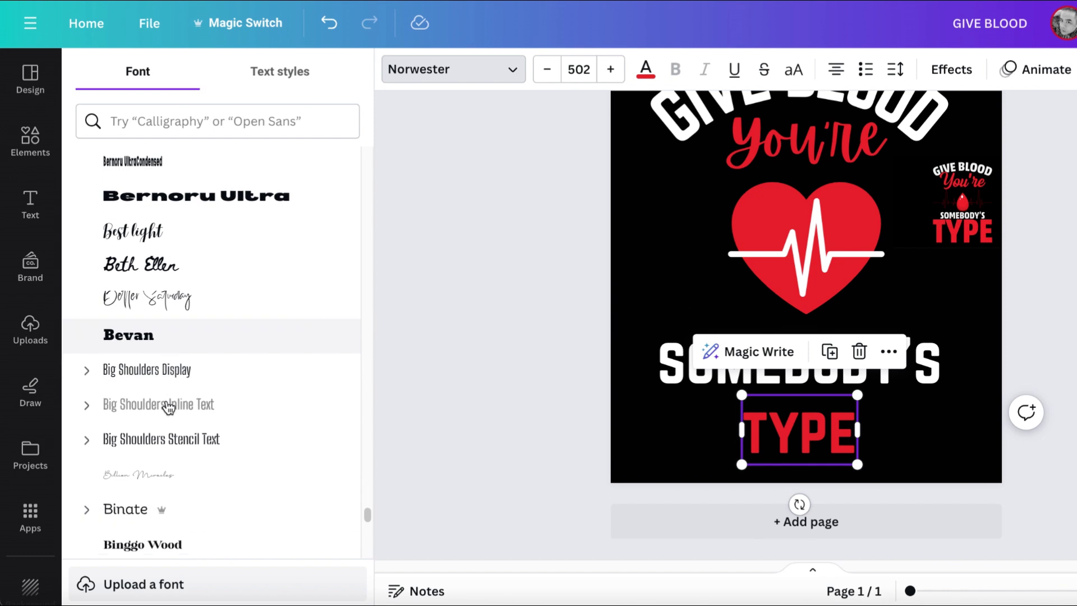
scroll(169, 406, down, 2)
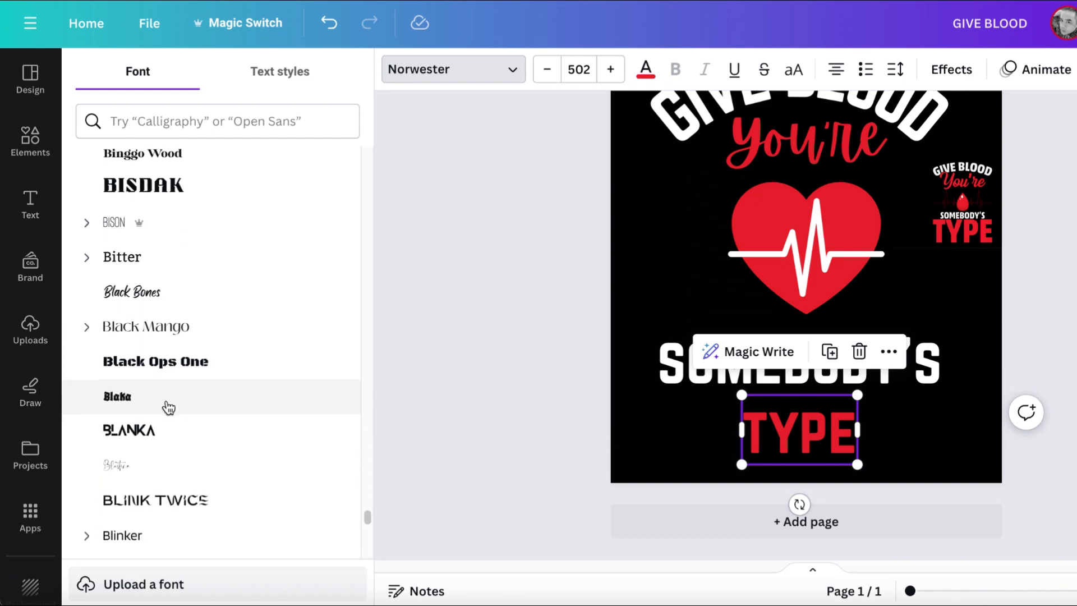
scroll(168, 407, down, 5)
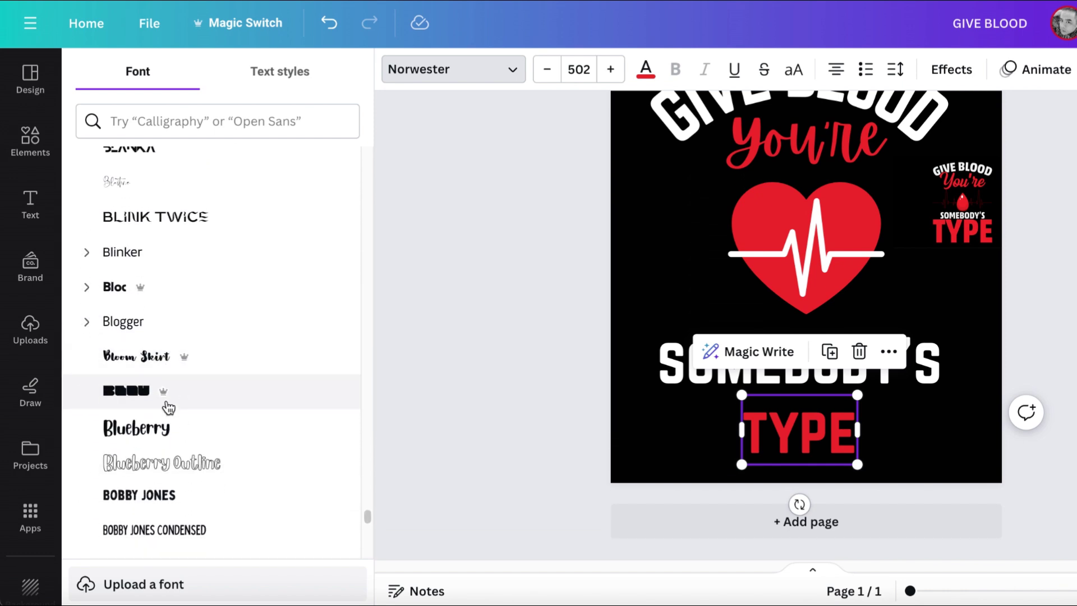
scroll(168, 408, down, 7)
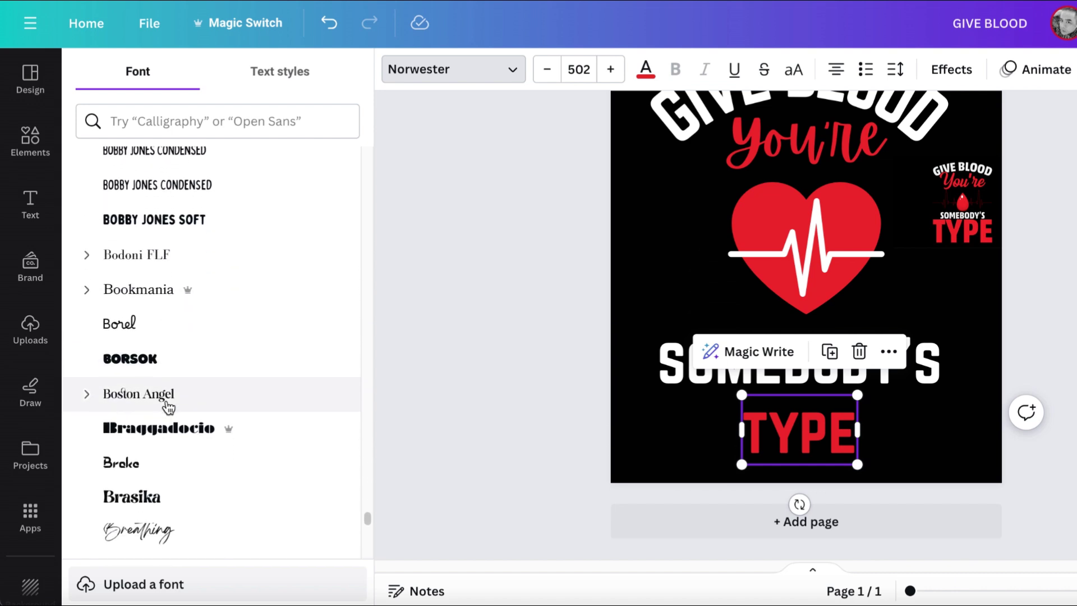
scroll(169, 408, down, 8)
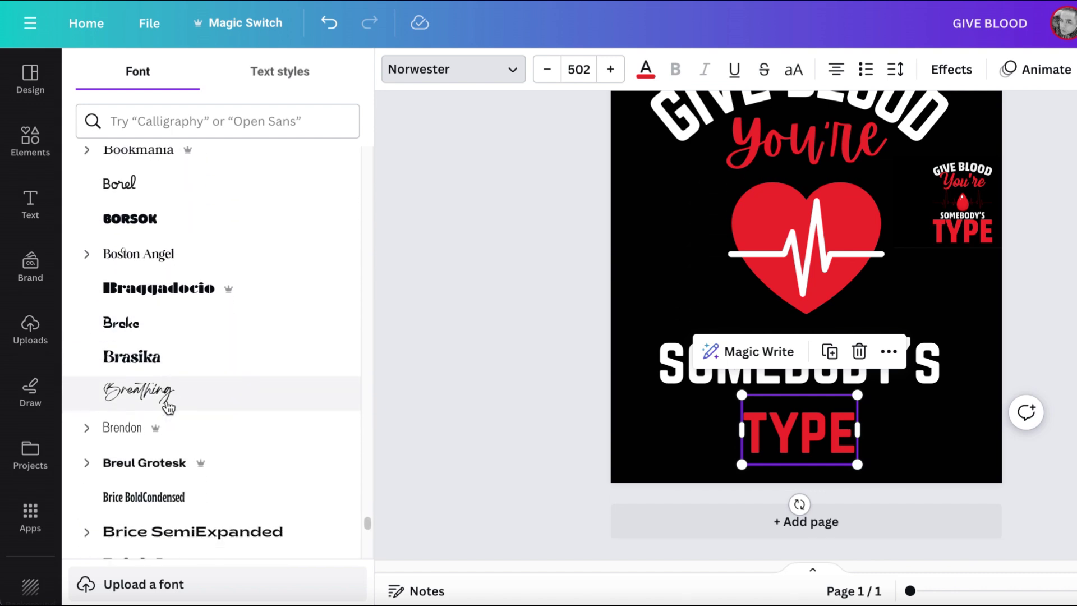
scroll(168, 408, down, 1)
scroll(169, 407, down, 10)
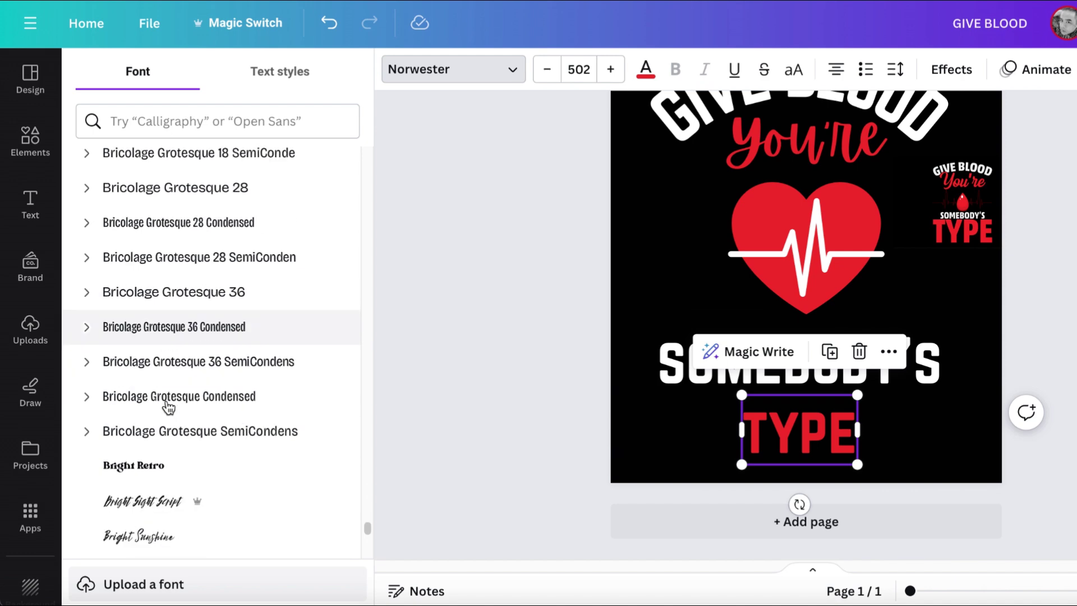
- Change the font of the red TYPE text to PL Barnum Block
scroll(169, 408, up, 15)
scroll(189, 174, up, 10)
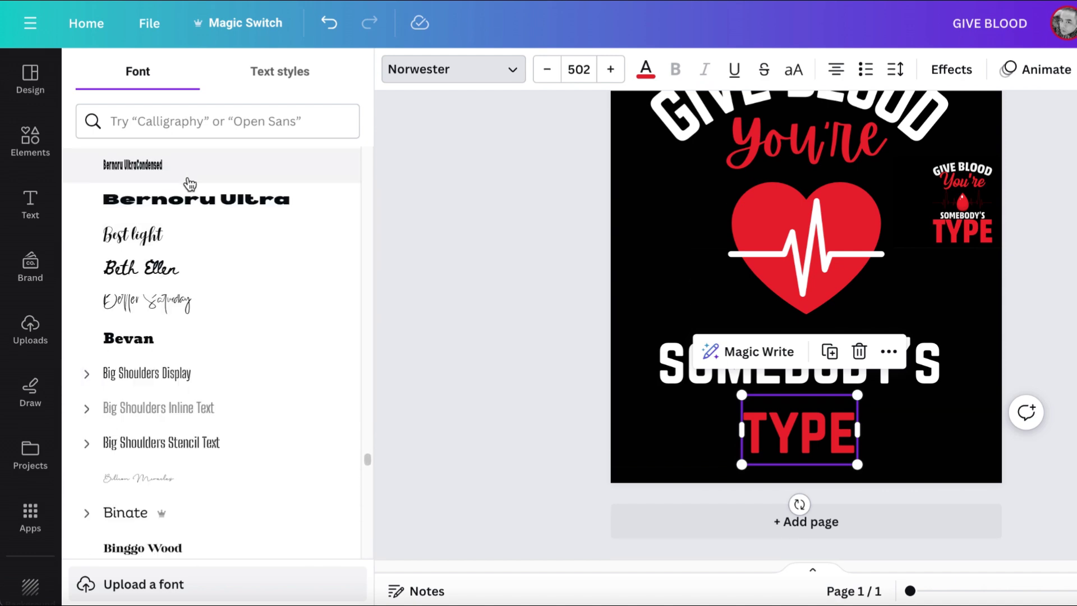
scroll(189, 185, up, 10)
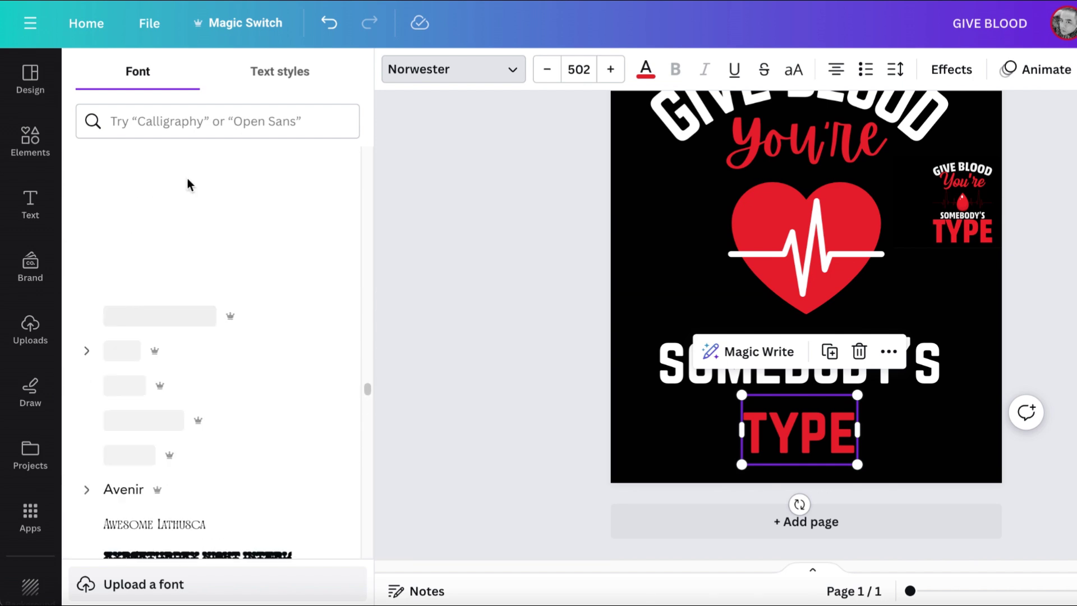
scroll(187, 181, up, 10)
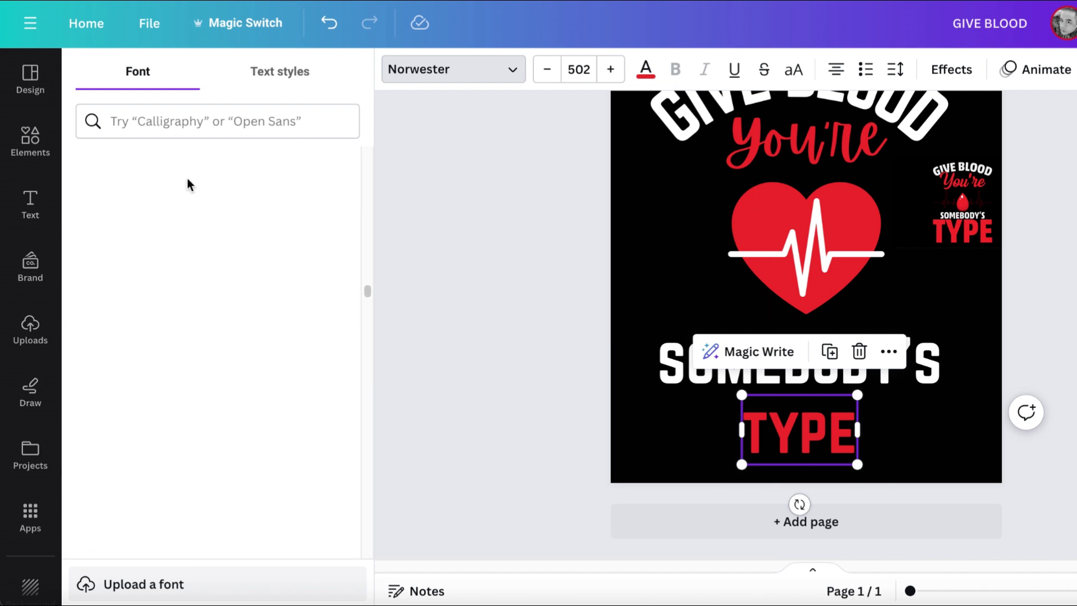
scroll(189, 186, up, 10)
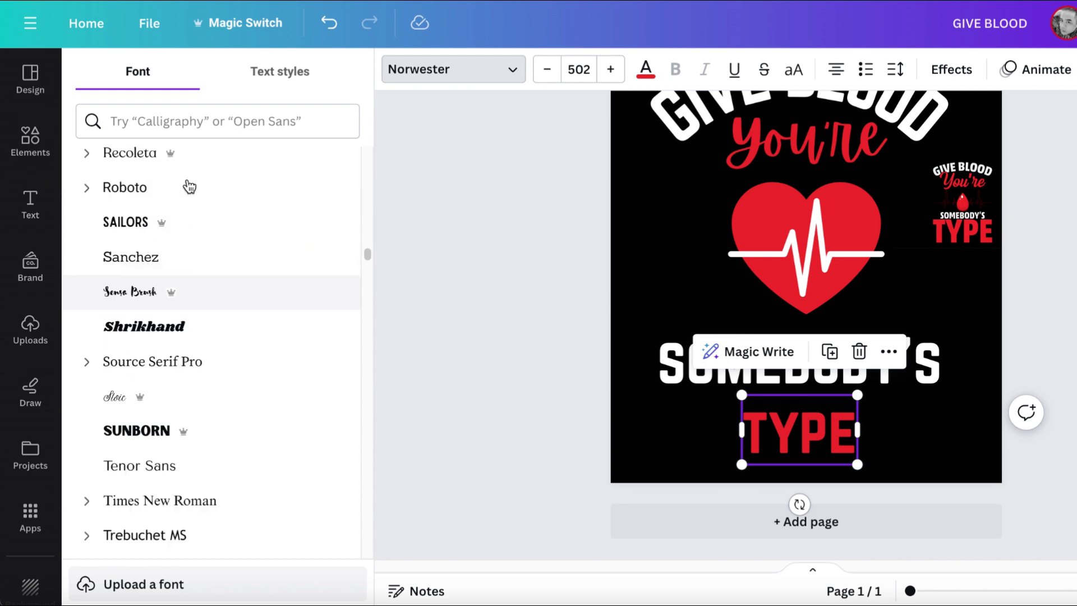
scroll(189, 185, down, 2)
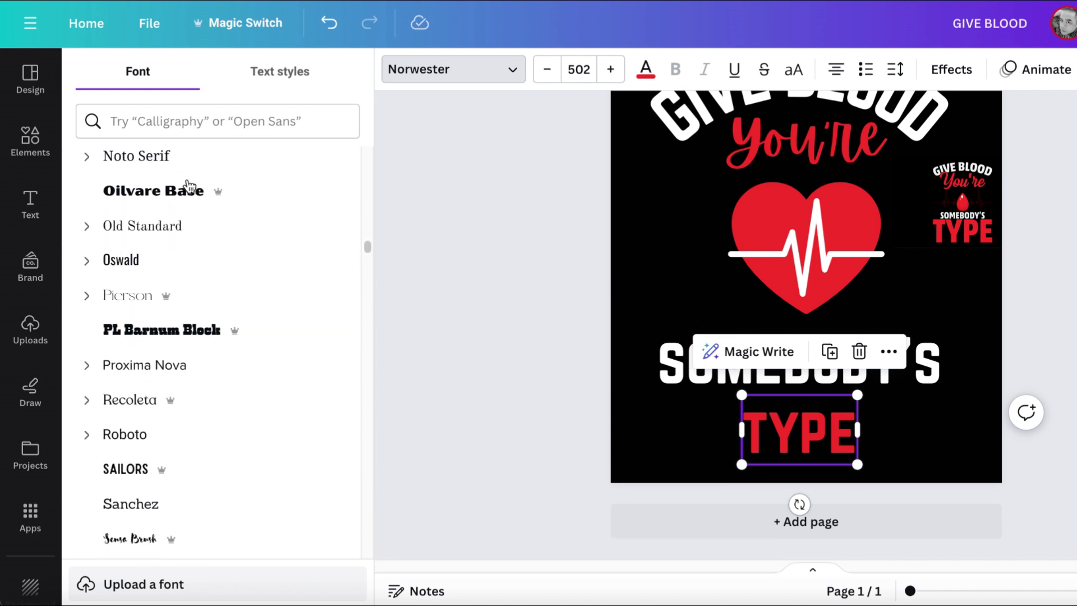
click(173, 325)
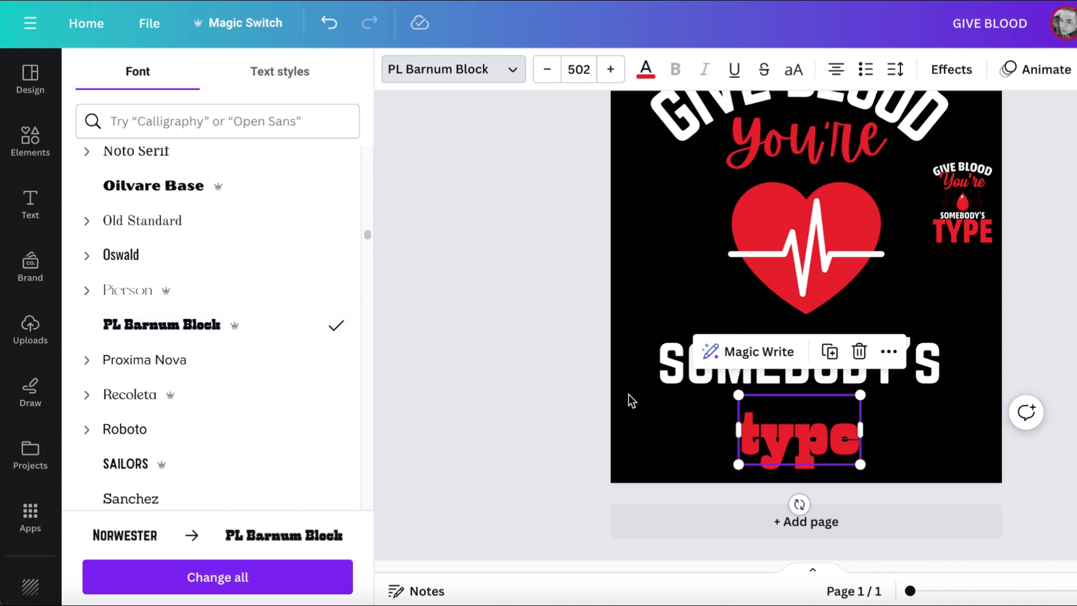
- Retype the red word as TYPE in capitals and enlarge it to the width of SOMEBODY'S, a font size of about 943
double_click(787, 434)
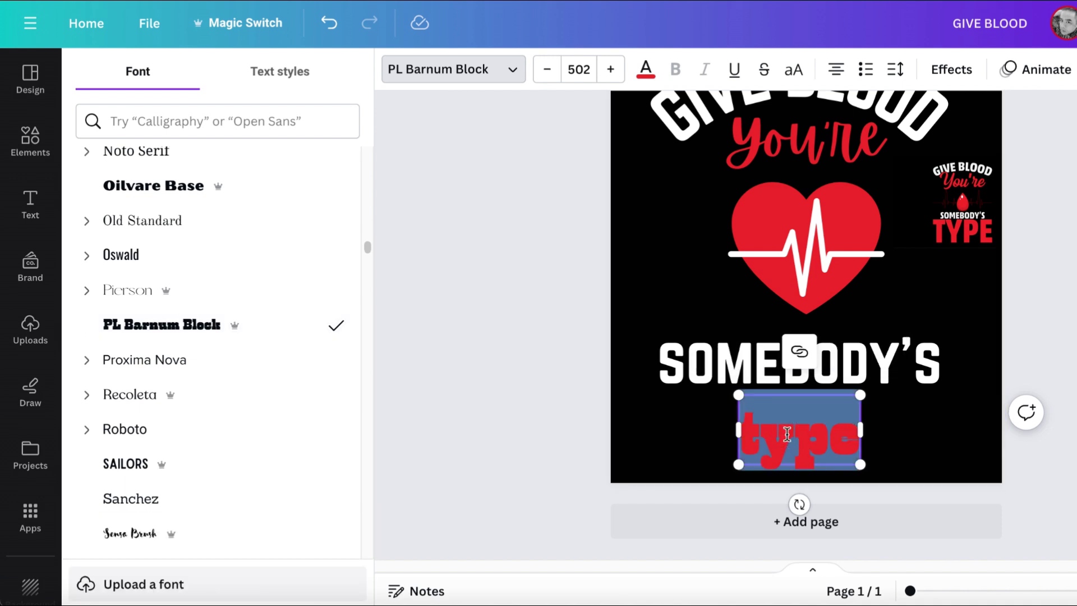
text(TYPE)
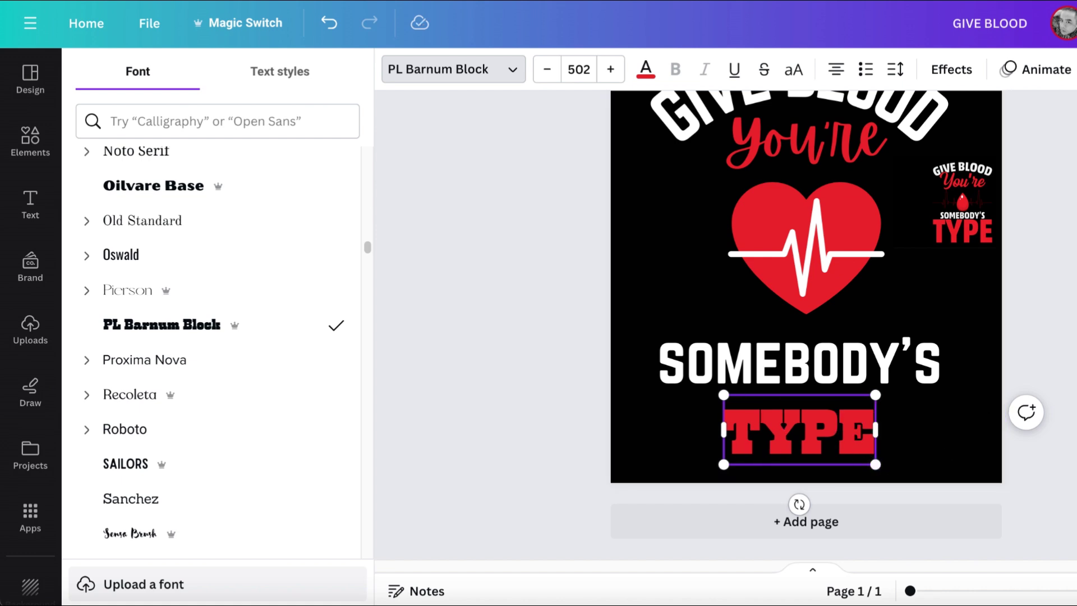
key(Escape)
key(Escape)
click(836, 440)
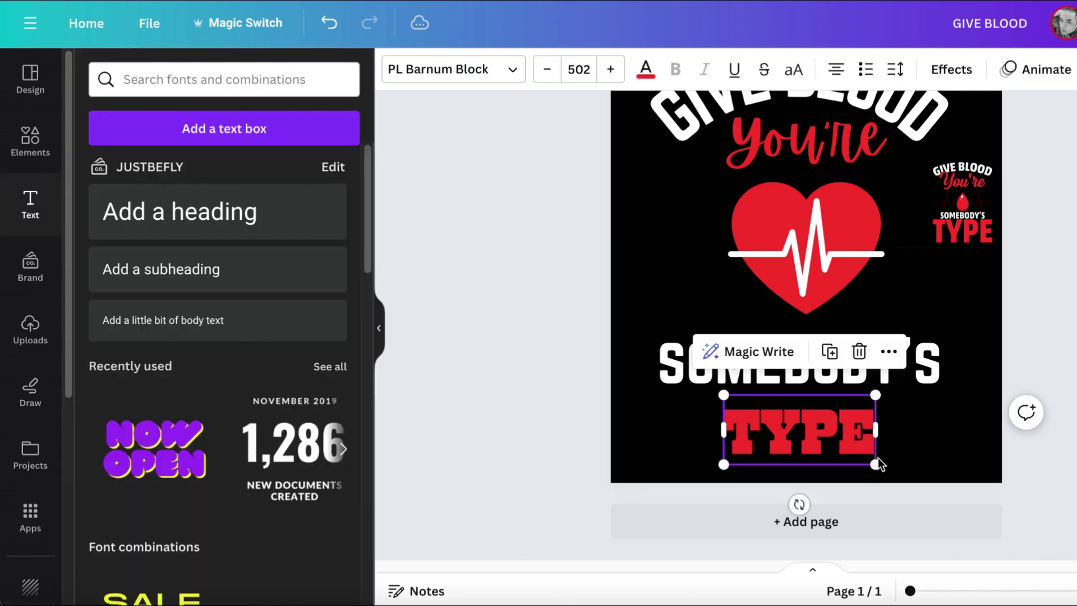
drag(877, 464, 936, 508)
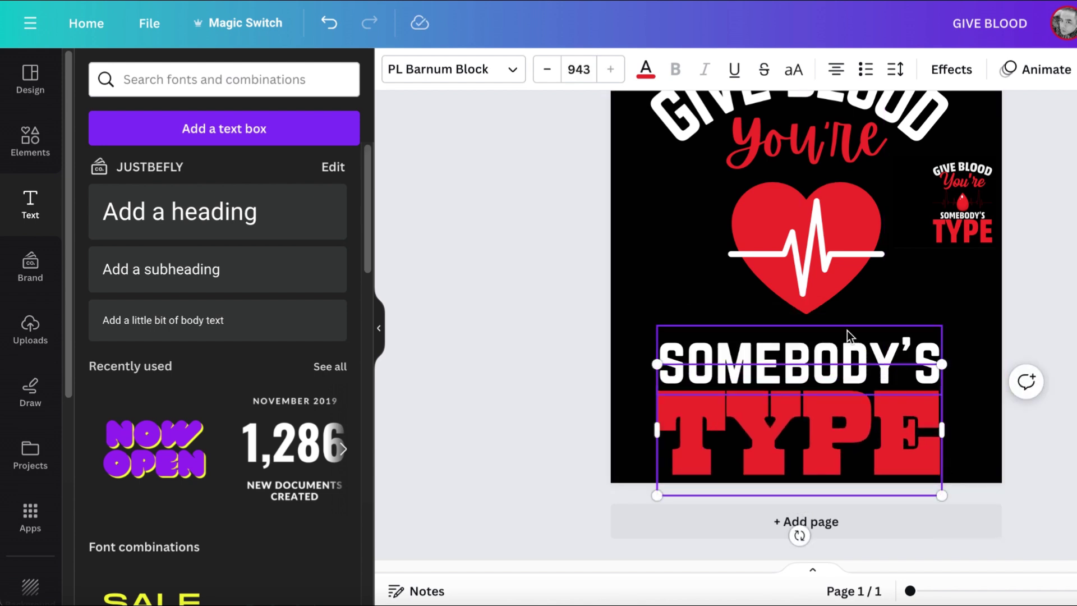
- Align the GIVE BLOOD, You're, heart, SOMEBODY'S and TYPE elements on a common horizontal centre
shift+click(826, 267)
shift+click(903, 122)
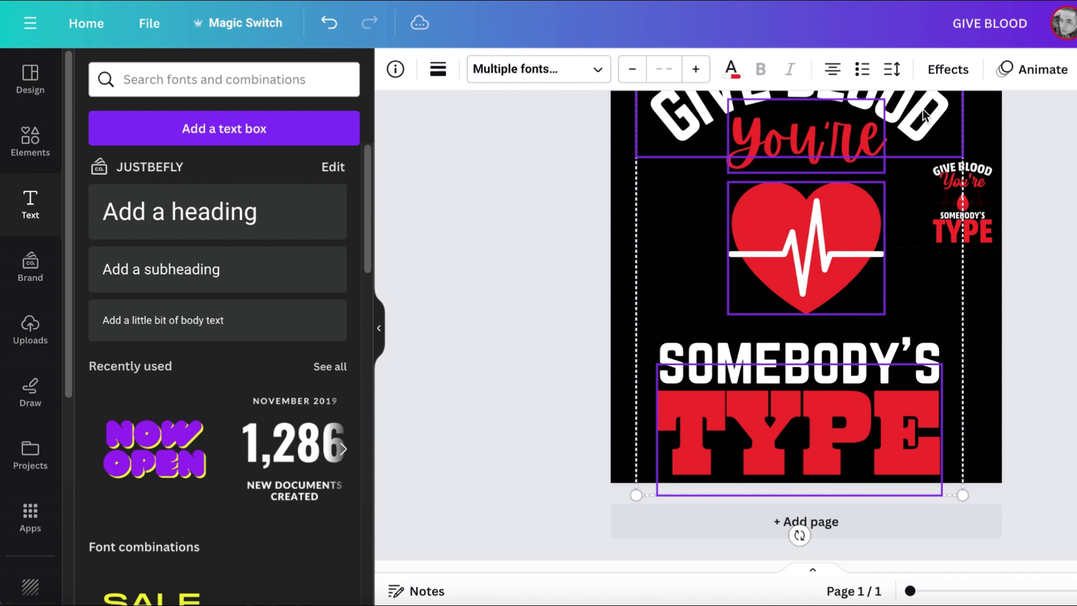
shift+click(803, 358)
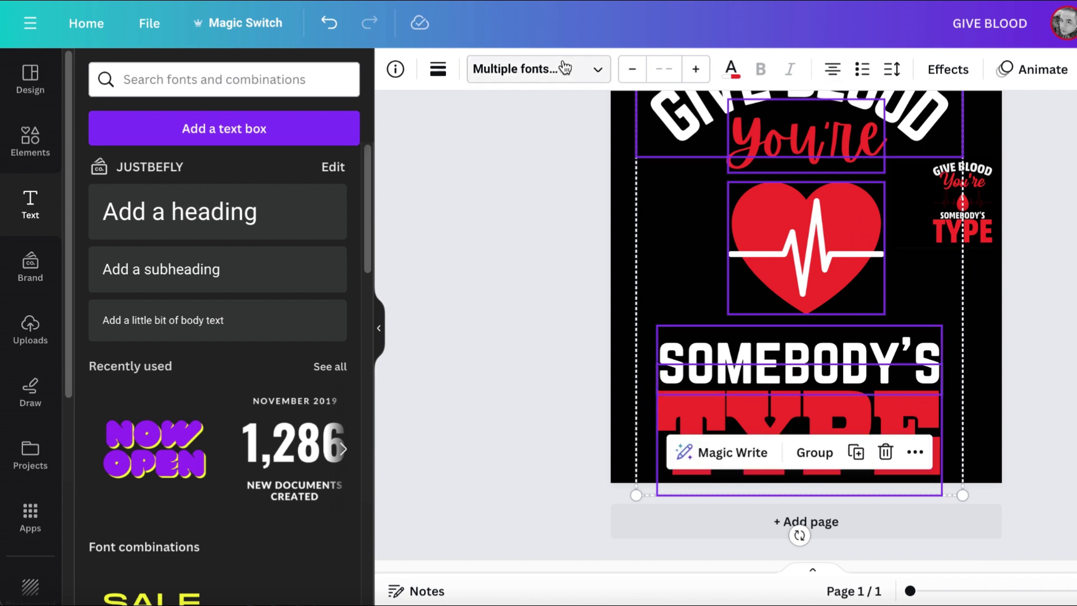
click(1072, 69)
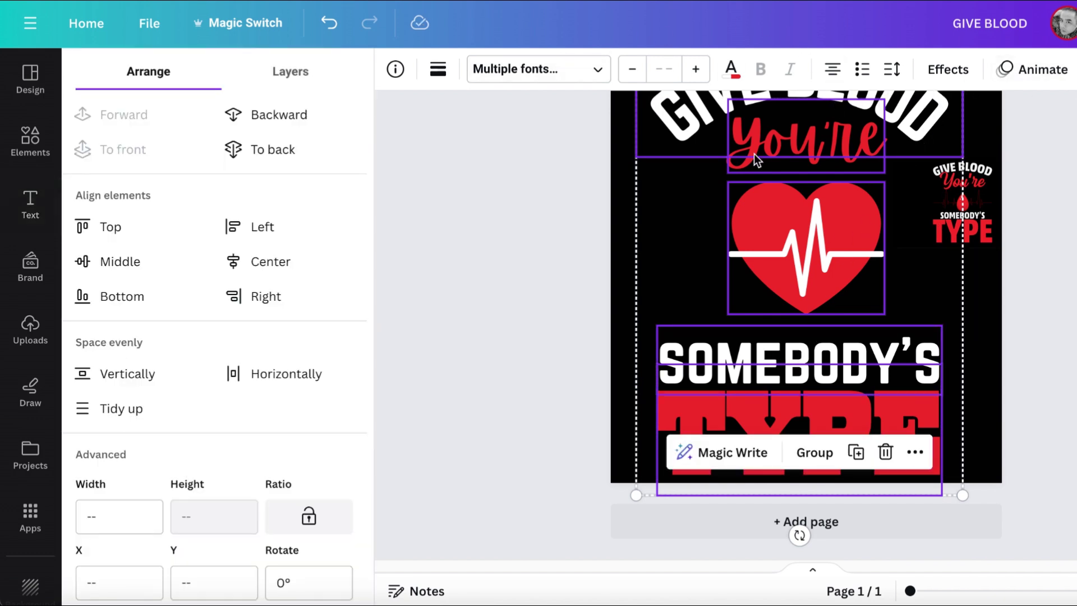
click(251, 267)
key(Escape)
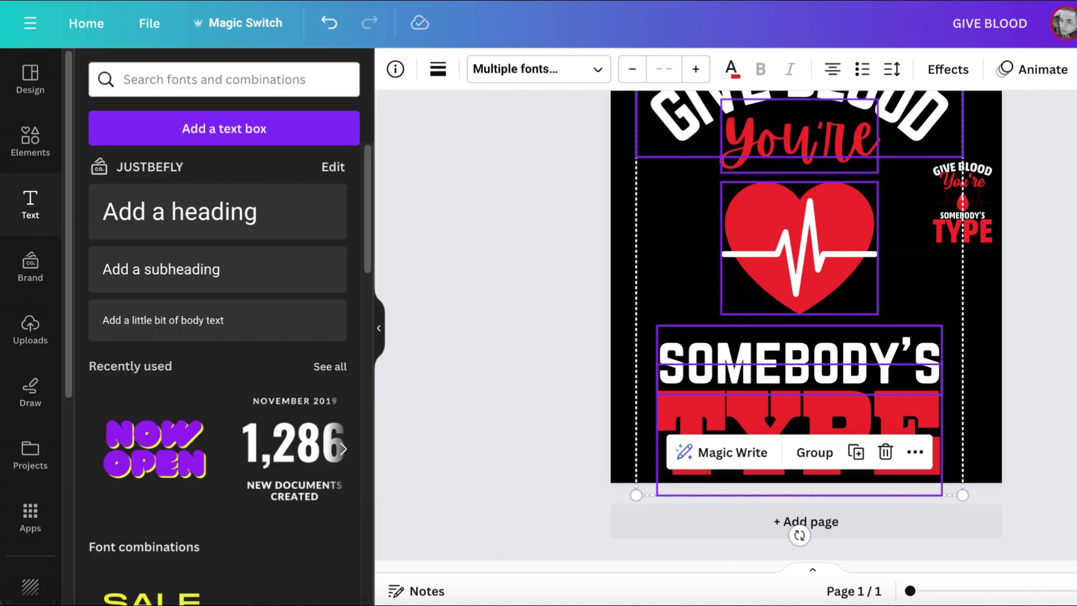
key(Escape)
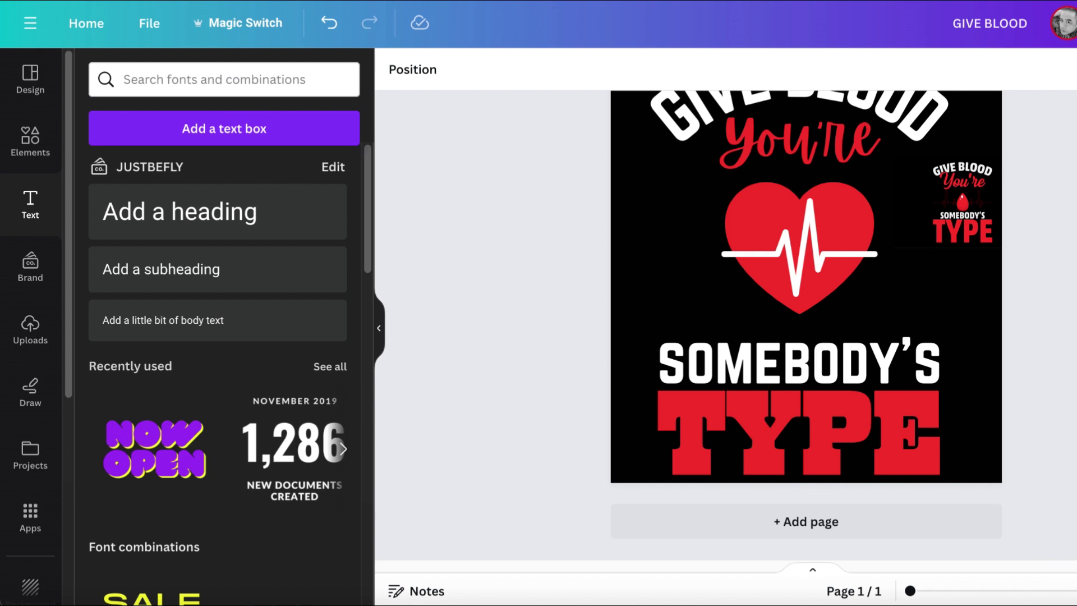
- Move the SOMEBODY'S text slightly up, closer to the heart's lower tip
scroll(806, 319, up, 2)
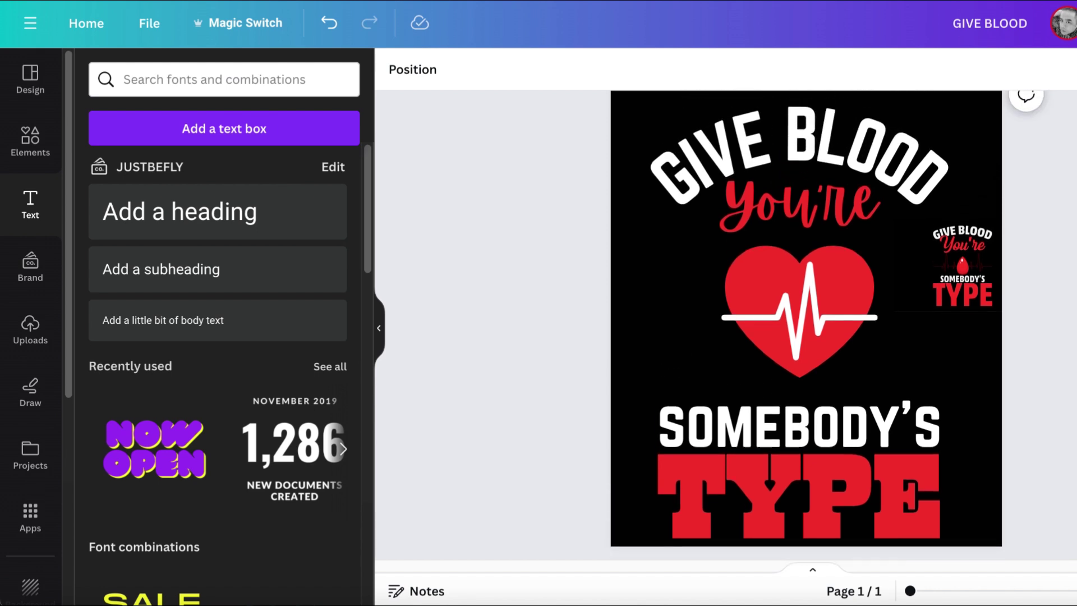
click(865, 406)
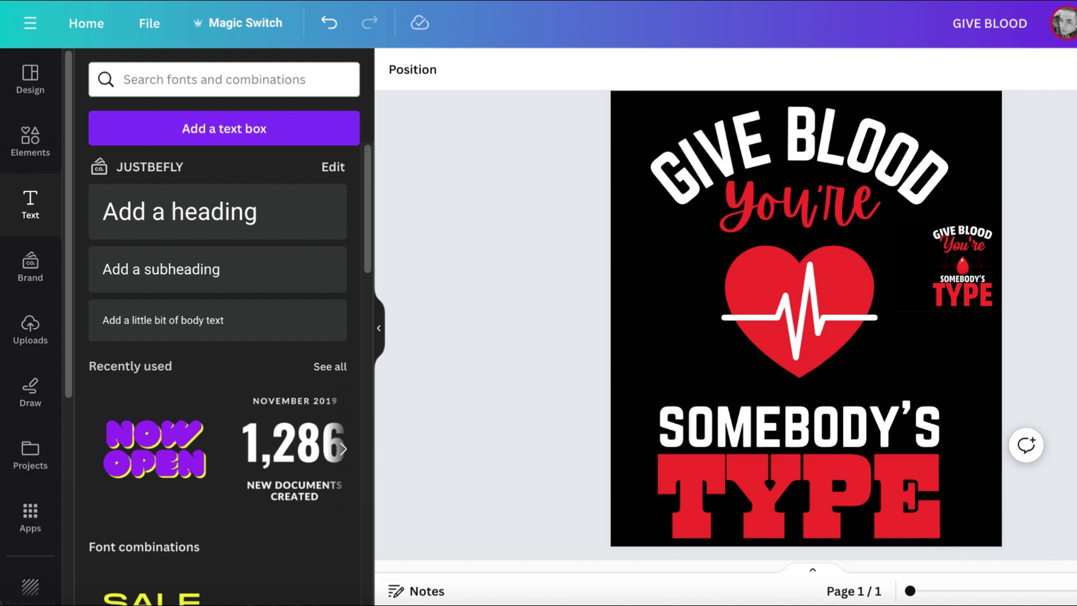
click(915, 423)
drag(920, 411, 920, 400)
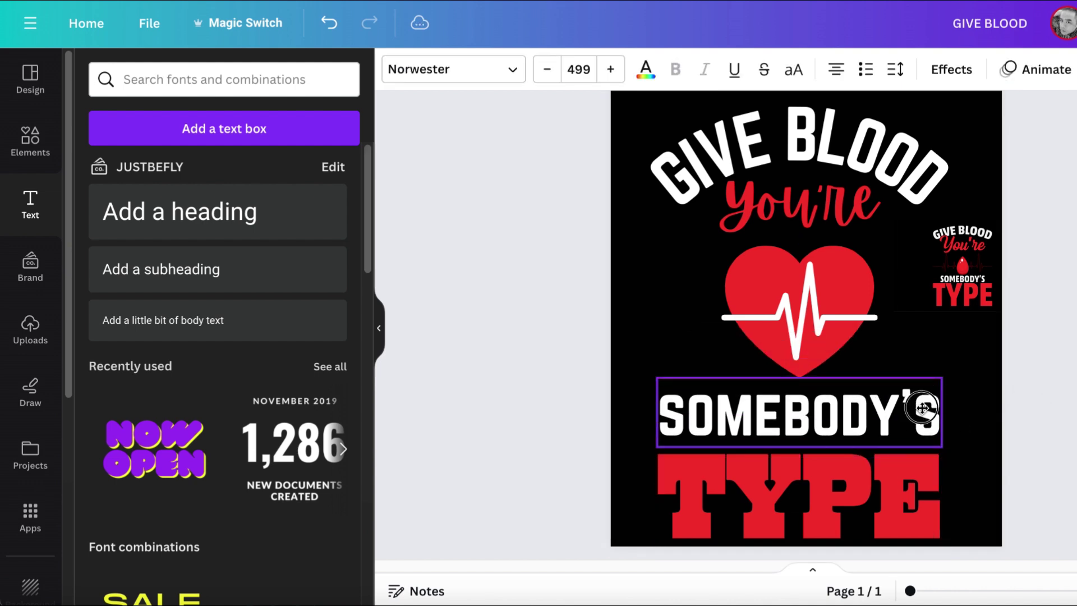
- Move the heart graphic slightly up, closer to the You're text
click(836, 289)
drag(835, 287, 836, 280)
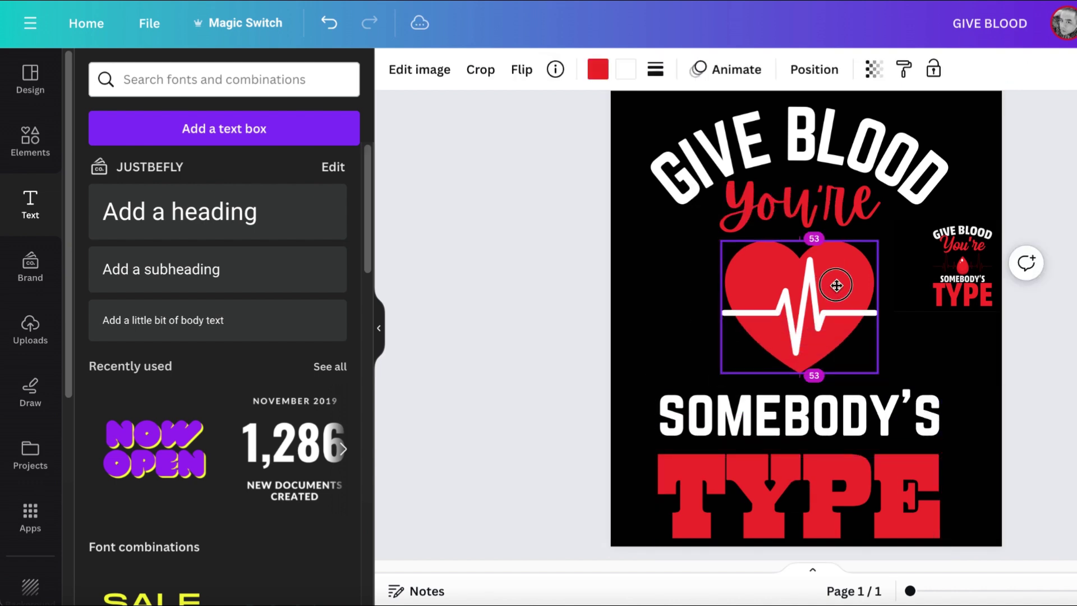
click(920, 488)
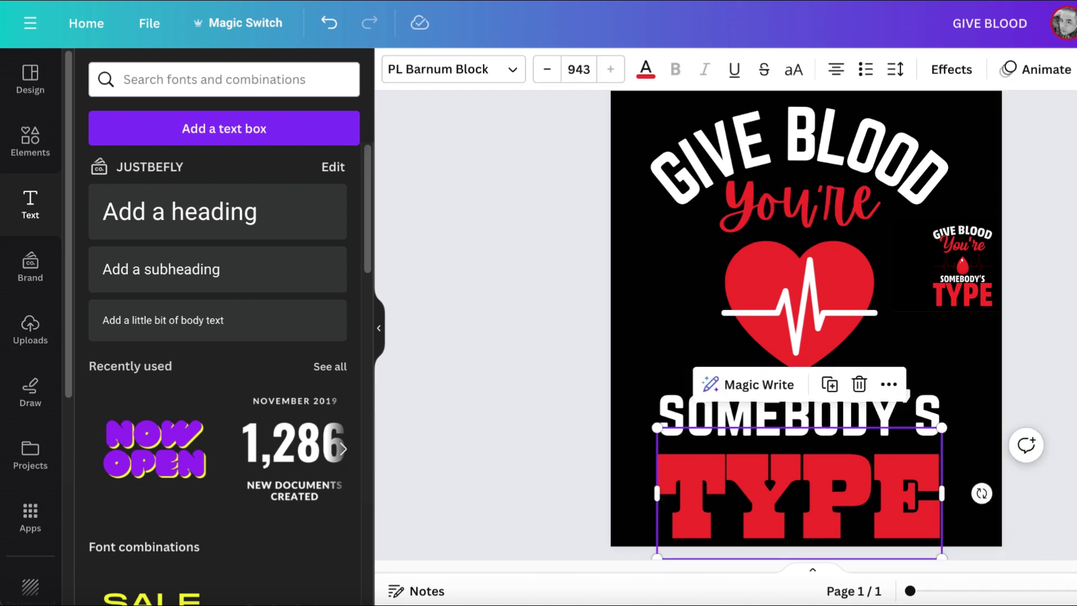
drag(920, 488, 920, 488)
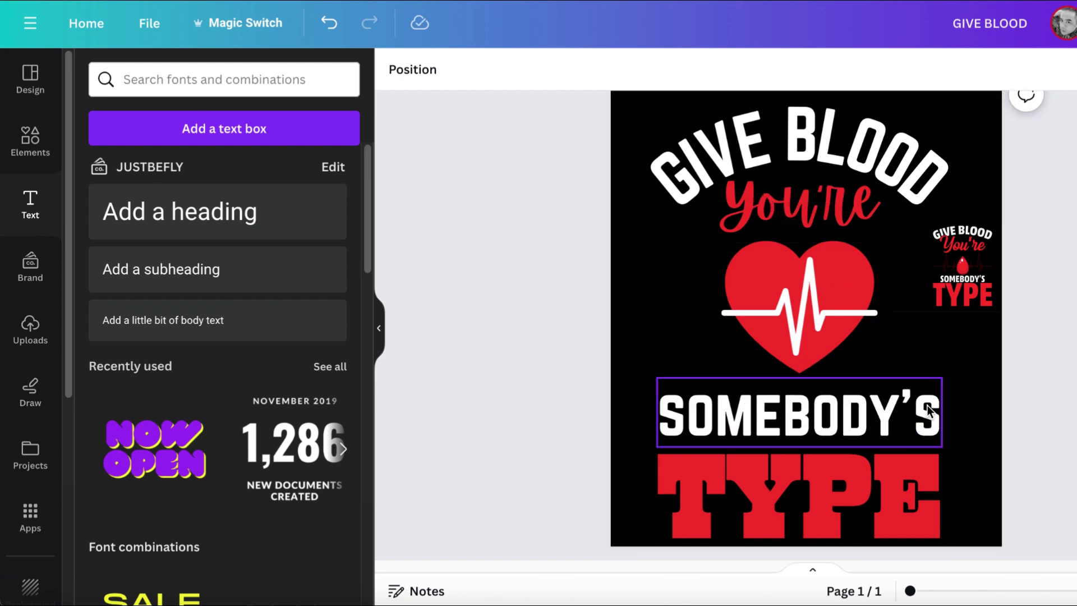
- Shrink the SOMEBODY'S text to a font size of about 382 and move TYPE slightly up toward it
click(934, 437)
drag(945, 447, 855, 409)
click(1062, 413)
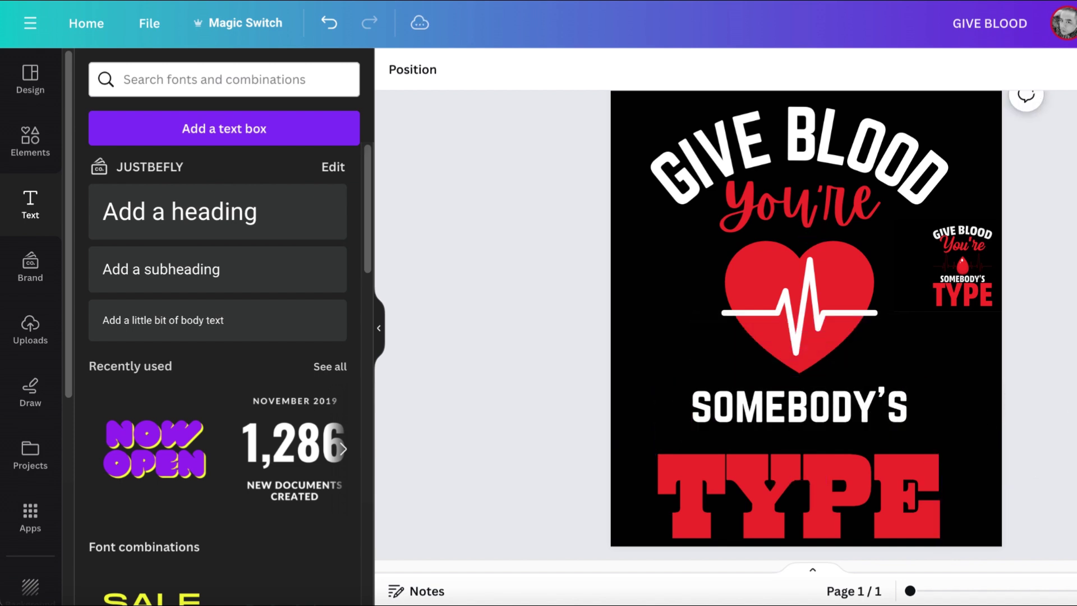
drag(910, 483, 912, 469)
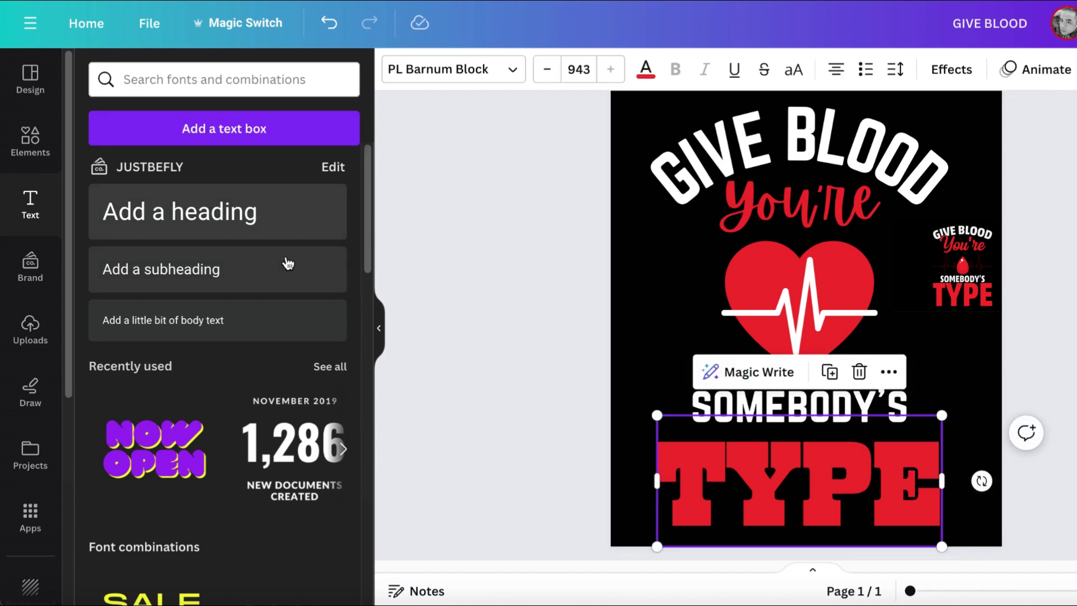
- Search the fonts for "Apri" and set the red TYPE text to Apricots
click(453, 69)
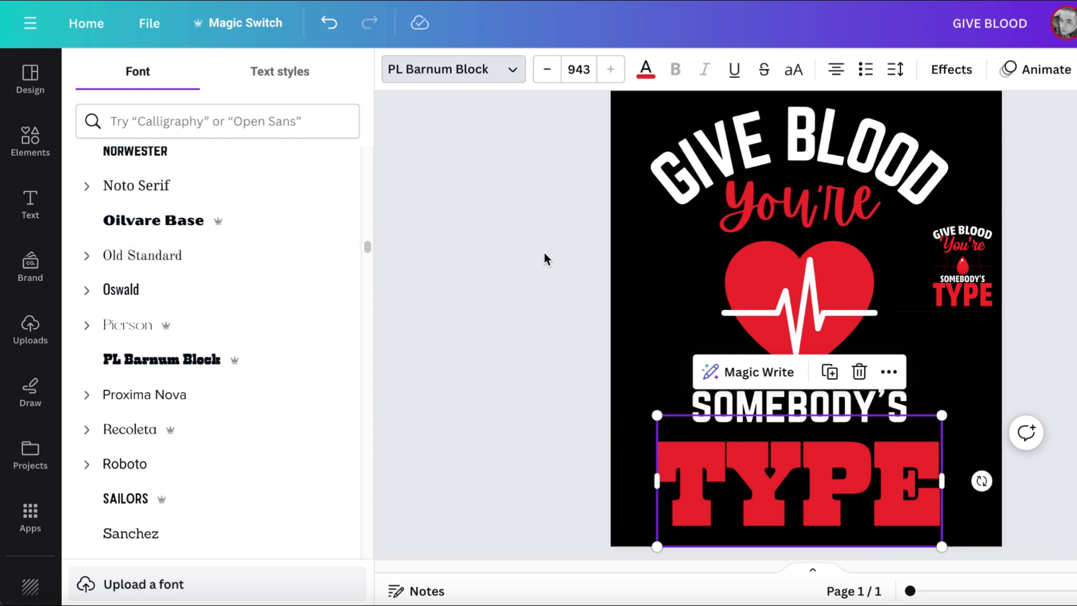
click(826, 222)
click(760, 482)
click(514, 80)
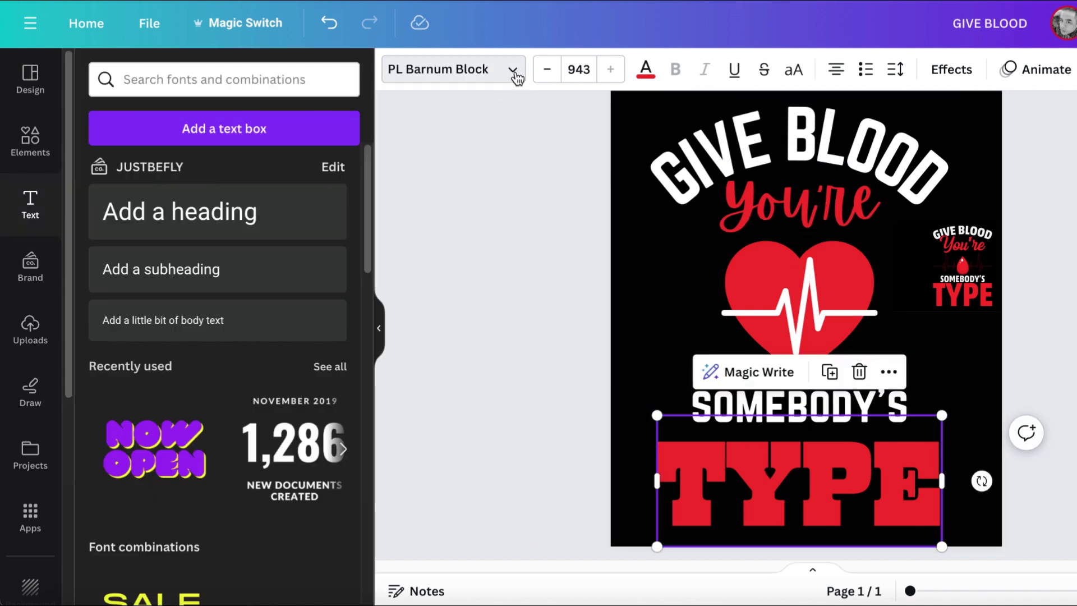
click(515, 75)
click(192, 115)
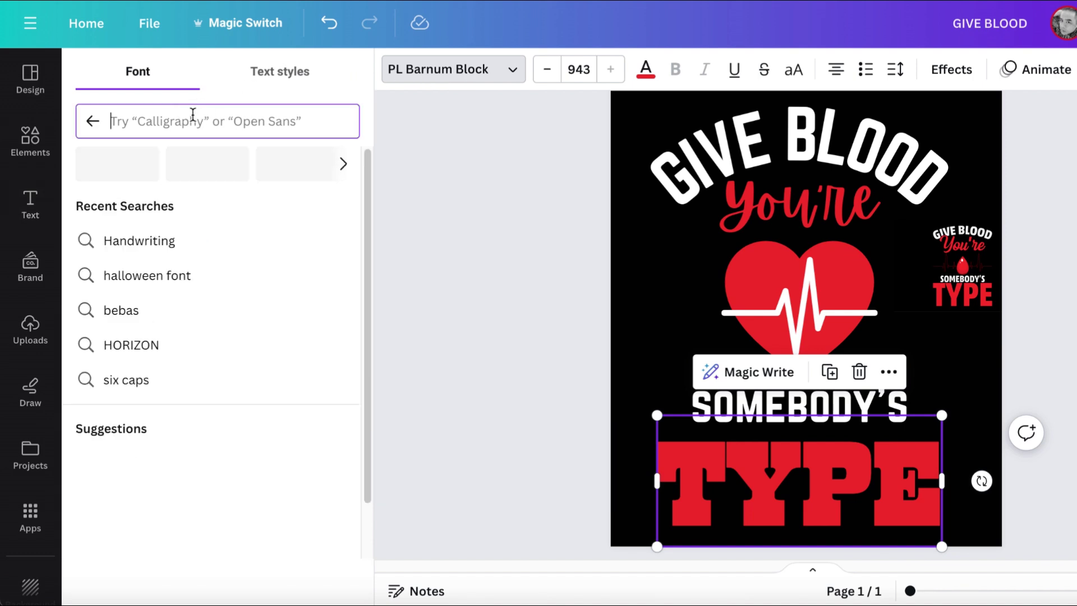
text(Apri)
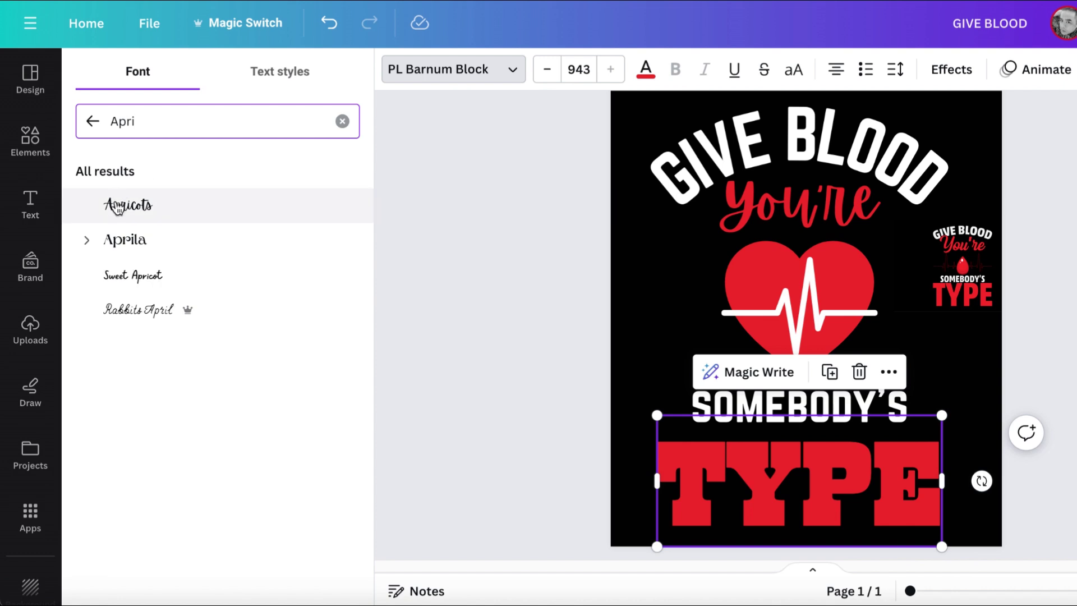
click(128, 206)
- Retype the letters after the T in lowercase so the red word reads "Type"
double_click(824, 465)
click(754, 471)
shift+click(938, 477)
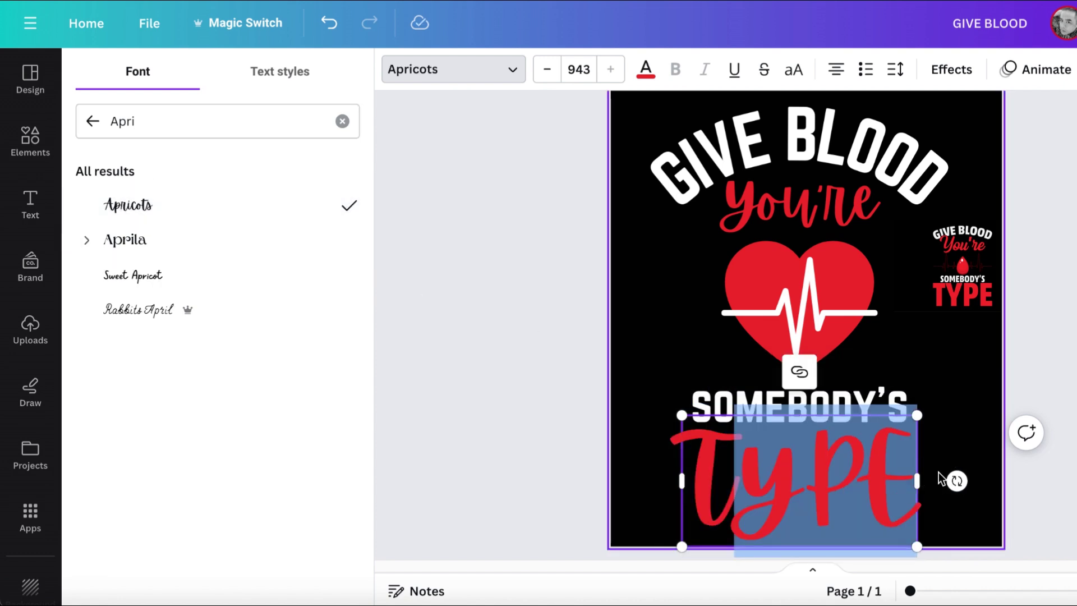
text(y)
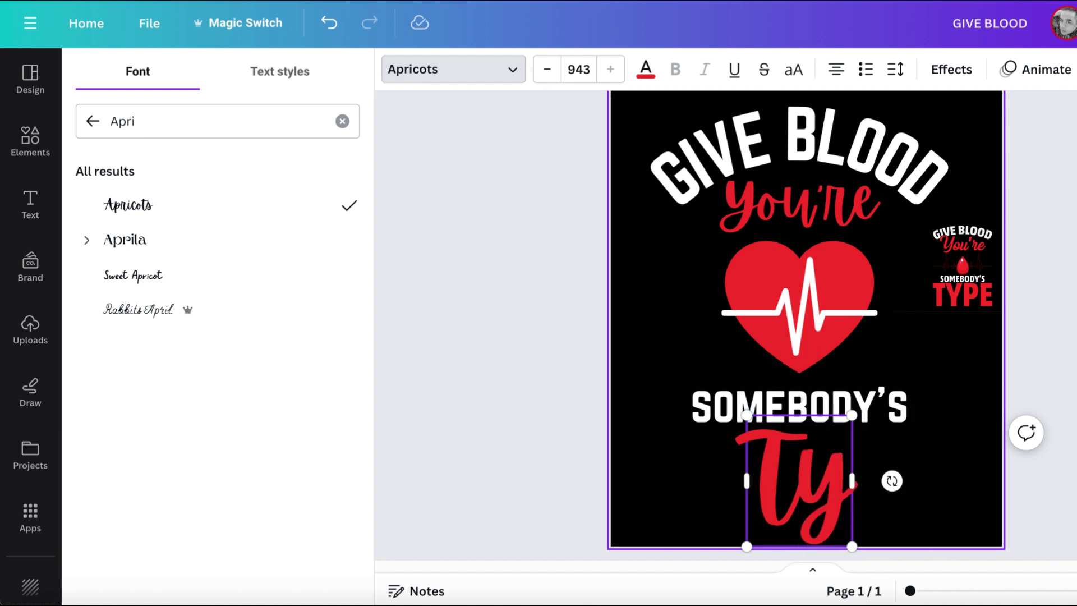
text(pe)
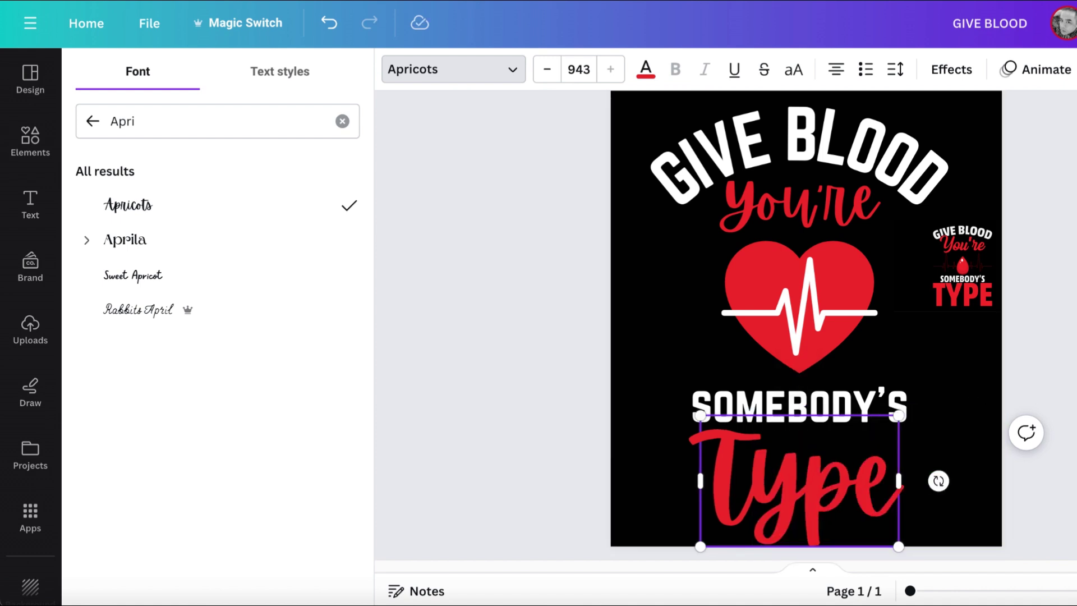
key(Escape)
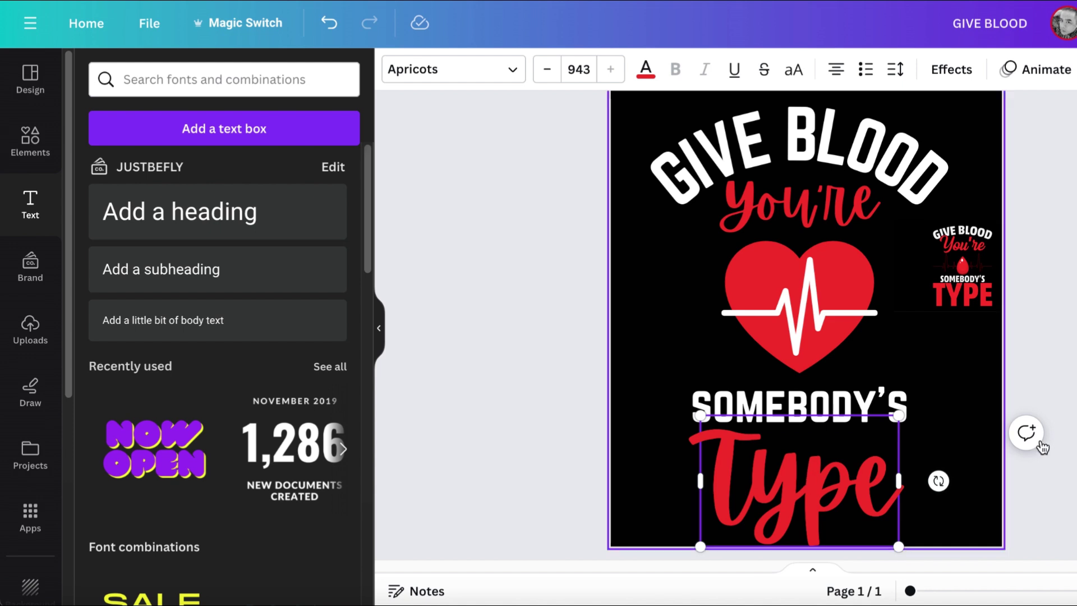
key(Escape)
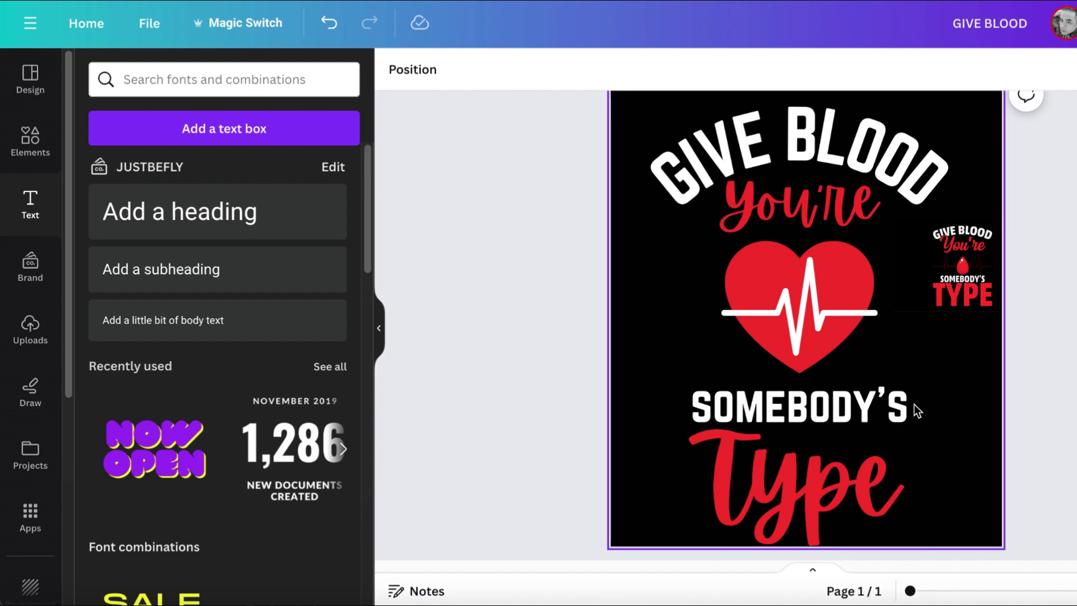
- Change the font of the white SOMEBODY'S text to Apricots
click(854, 400)
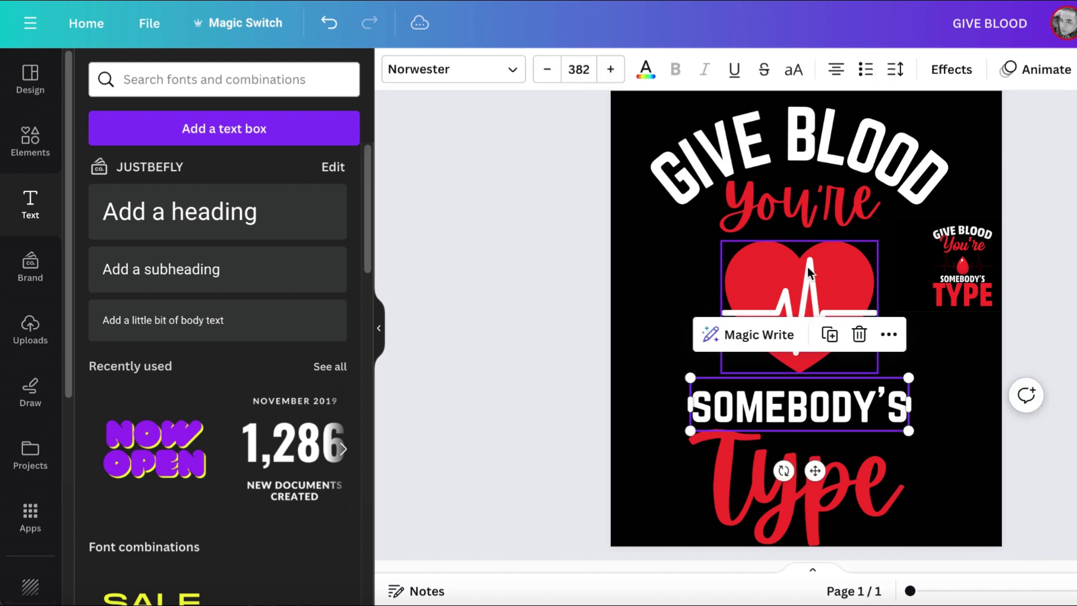
click(467, 65)
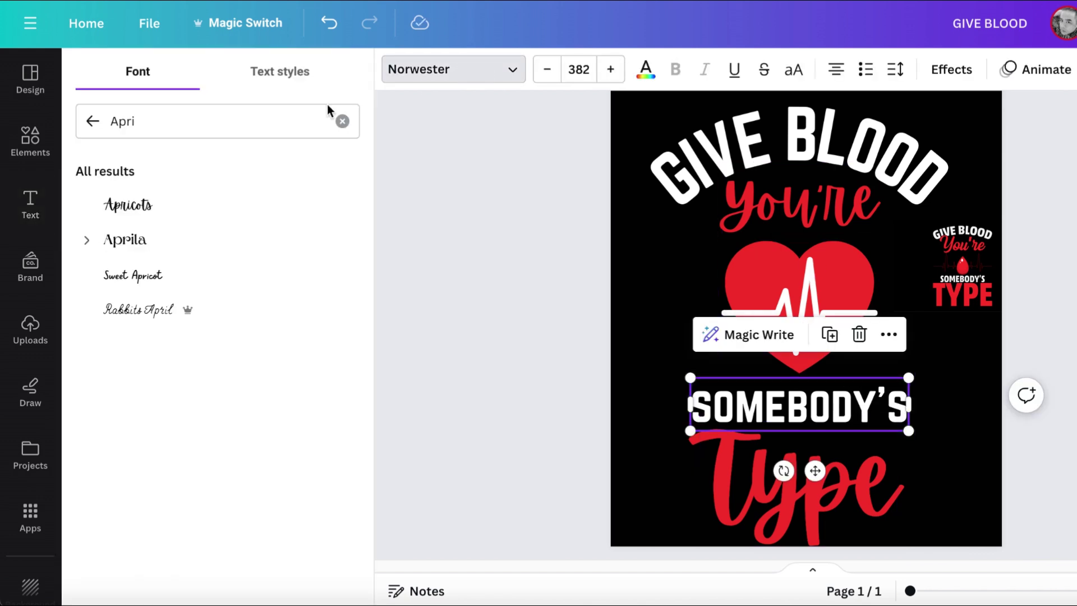
click(184, 224)
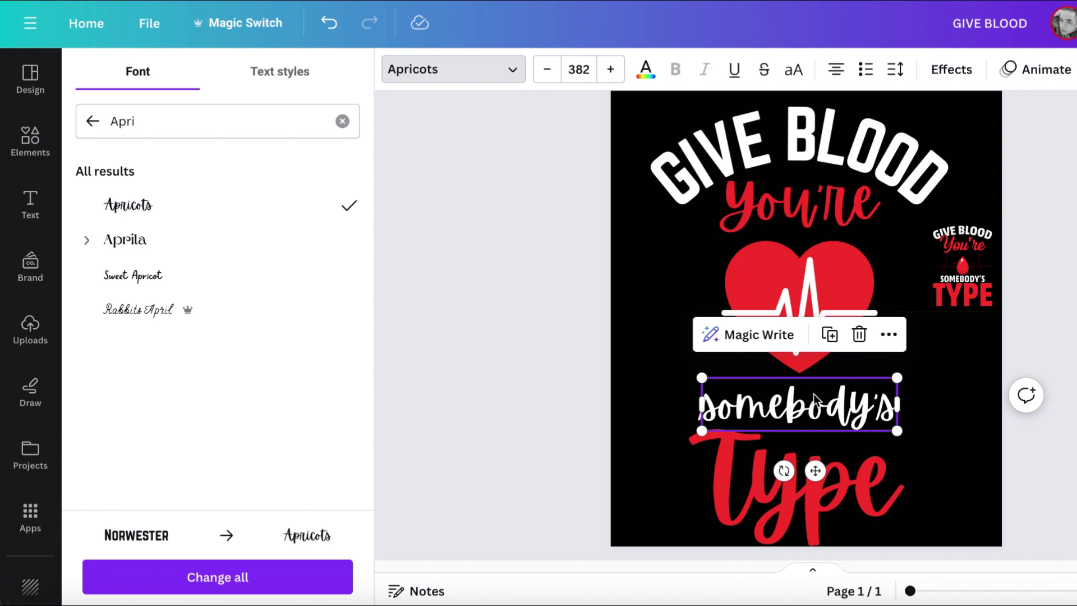
- Search the fonts for "nor" and set the red Type text to Norwester, the font used for GIVE BLOOD
click(856, 487)
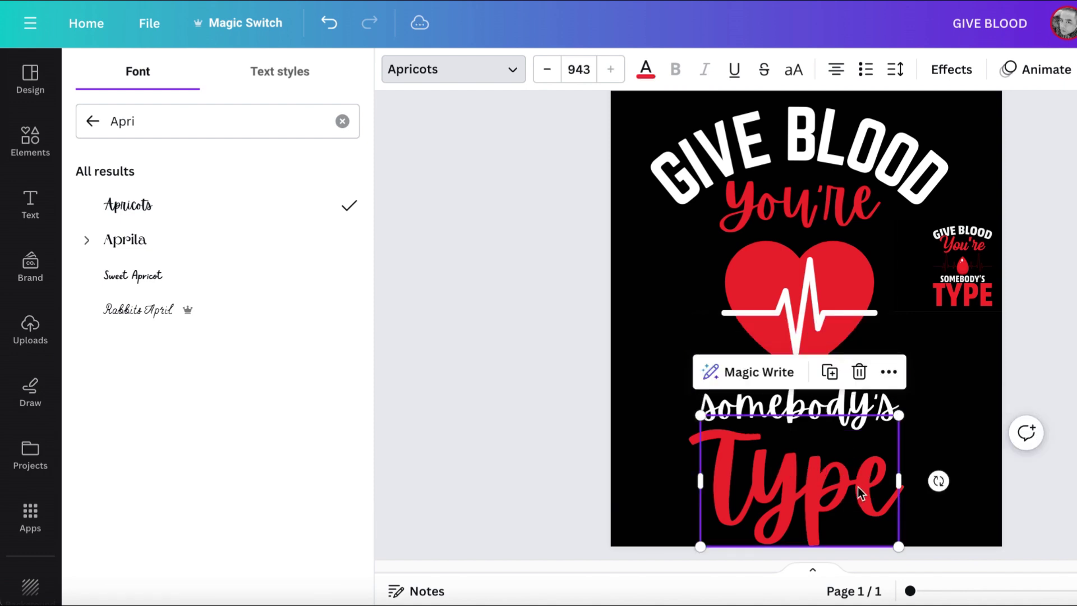
click(645, 115)
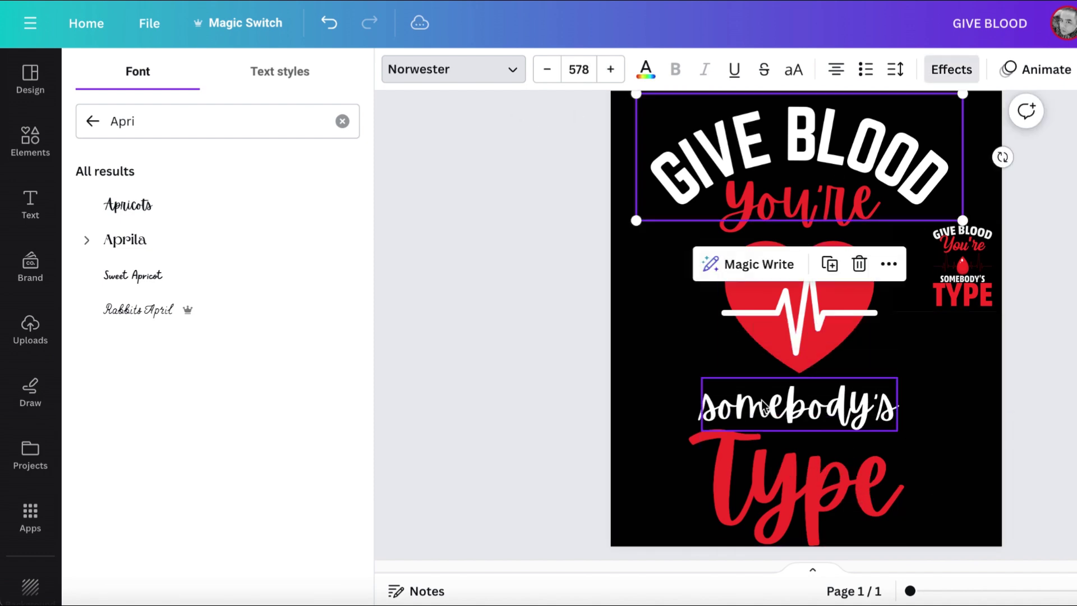
click(769, 479)
click(516, 71)
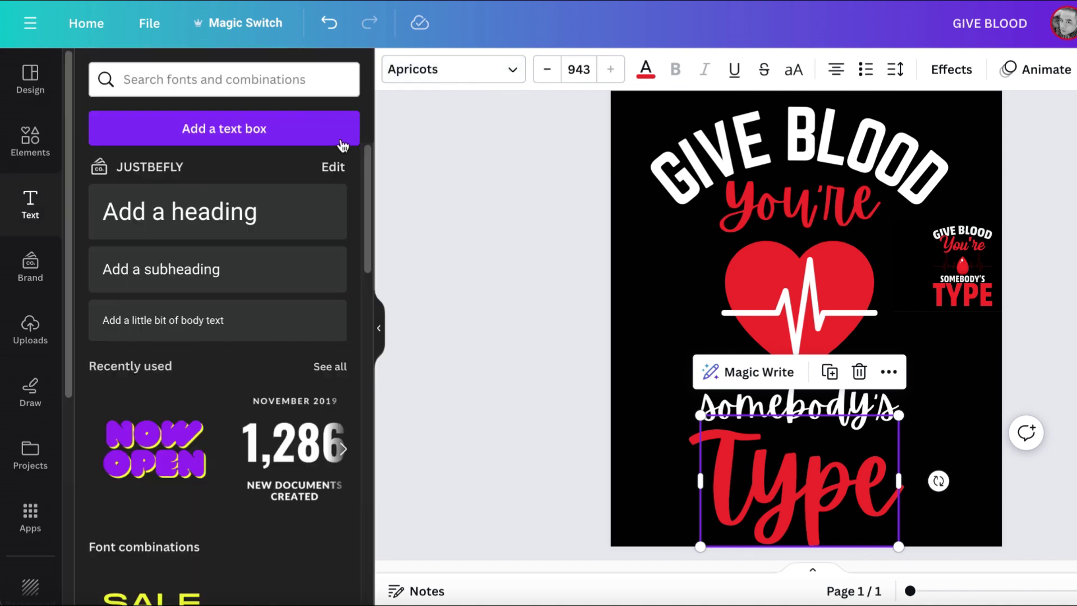
click(512, 76)
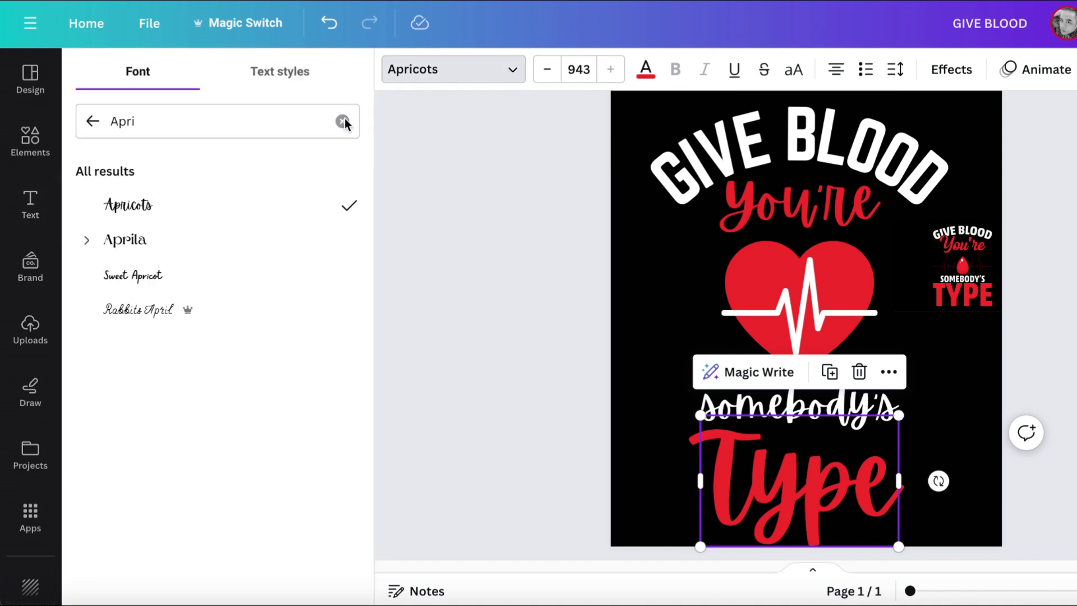
click(209, 128)
drag(209, 128, 76, 98)
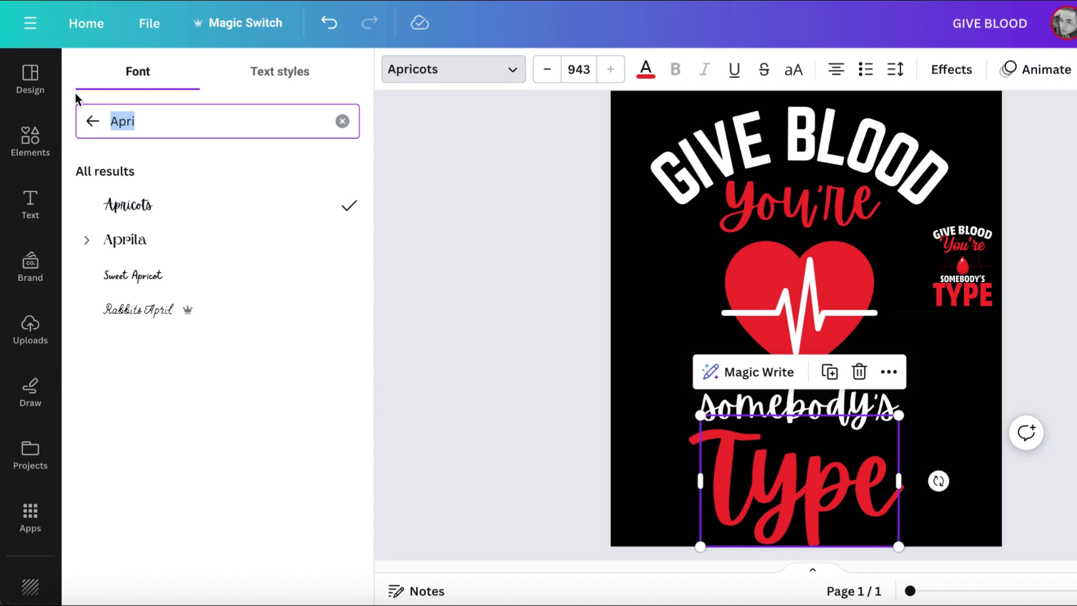
text(nor)
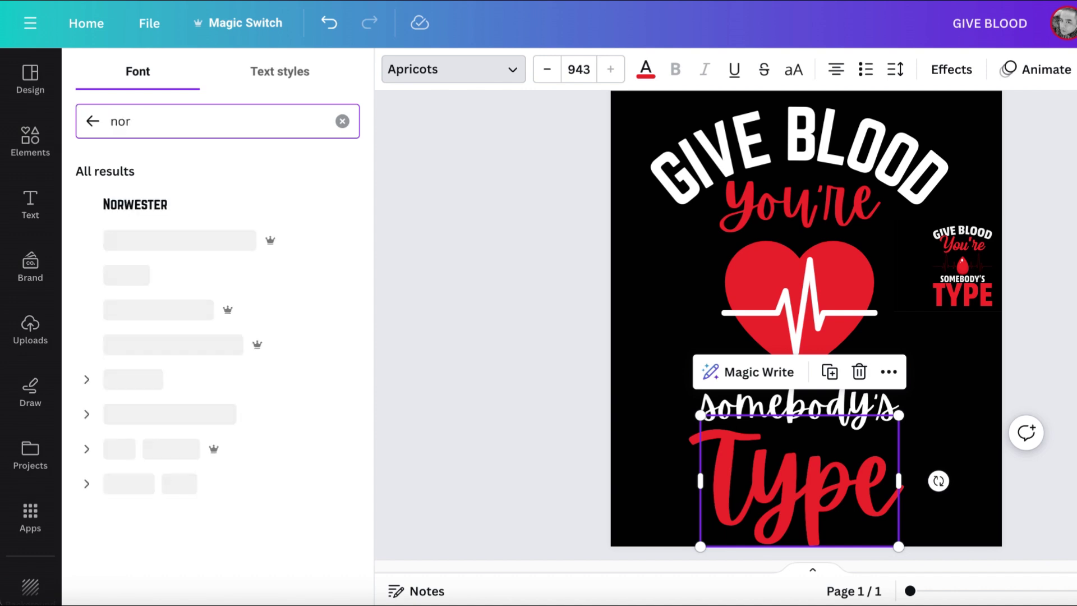
click(121, 207)
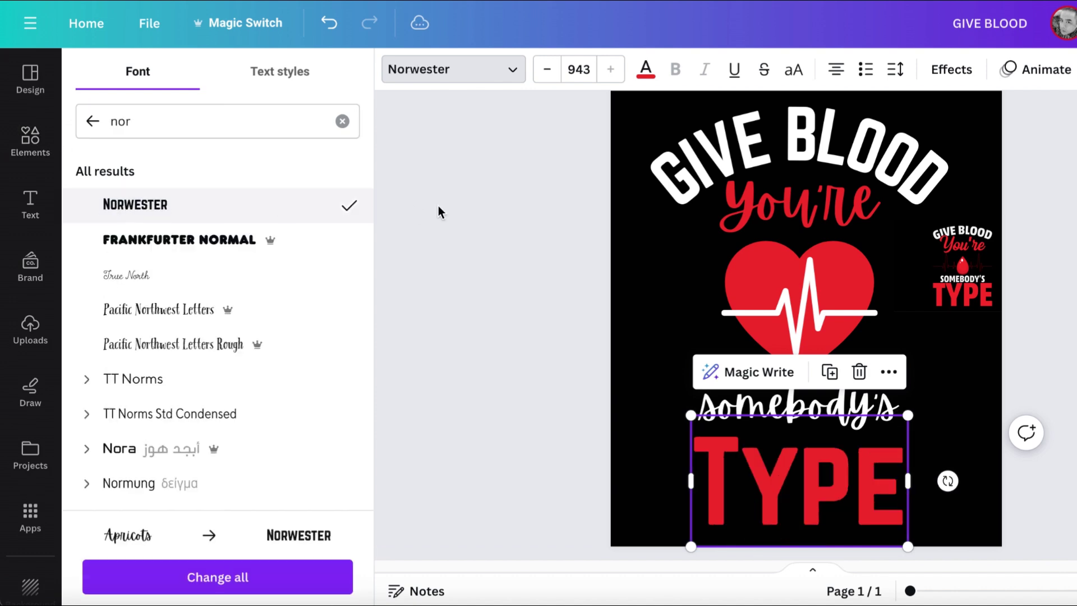
- Retype the red word in full capitals as "TYPE"
double_click(877, 498)
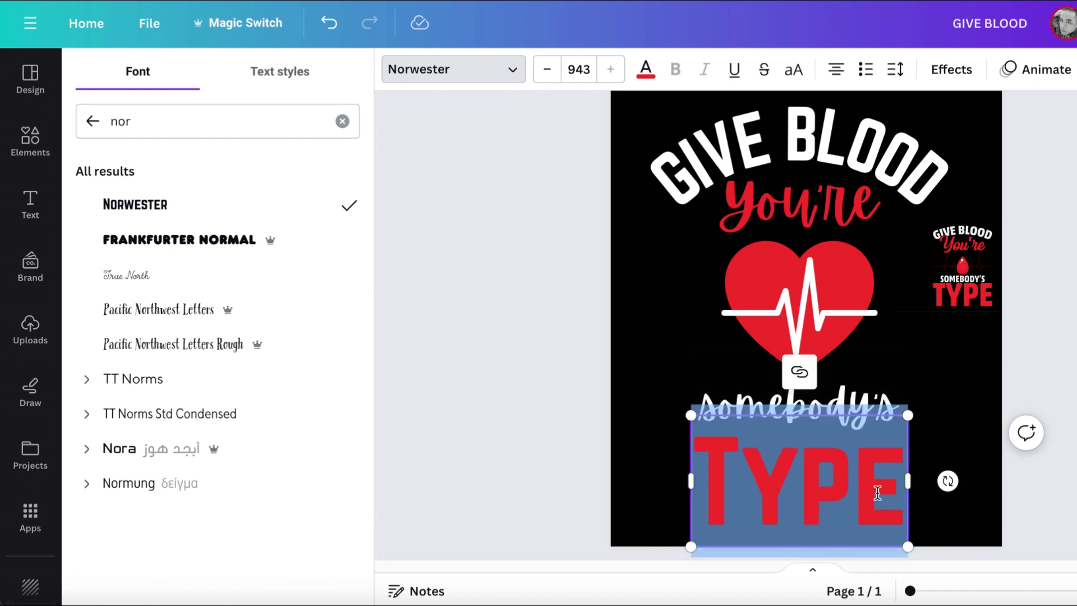
text(TY)
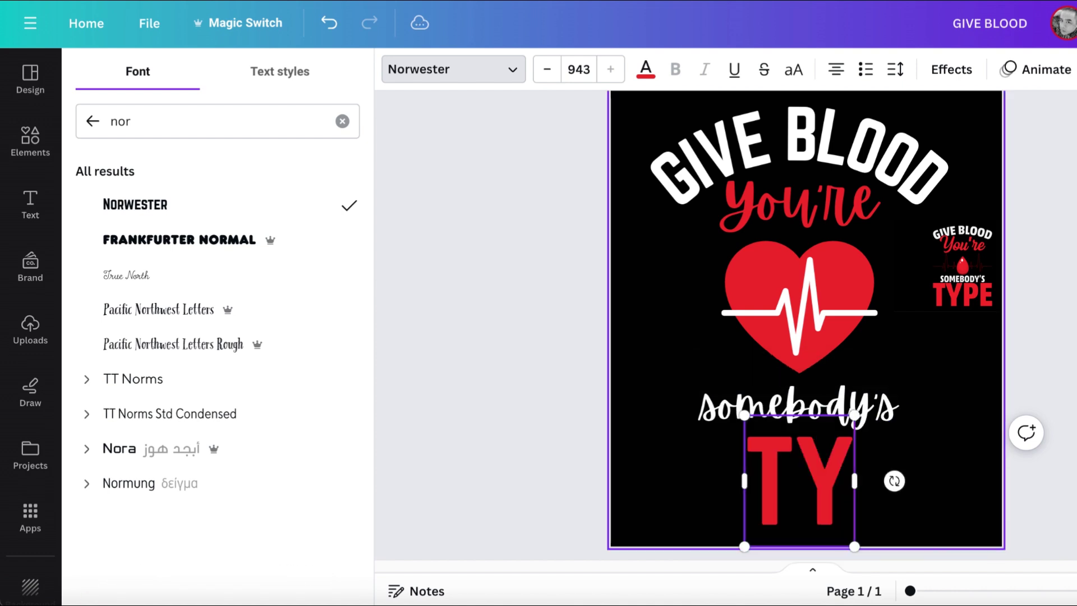
text(PE)
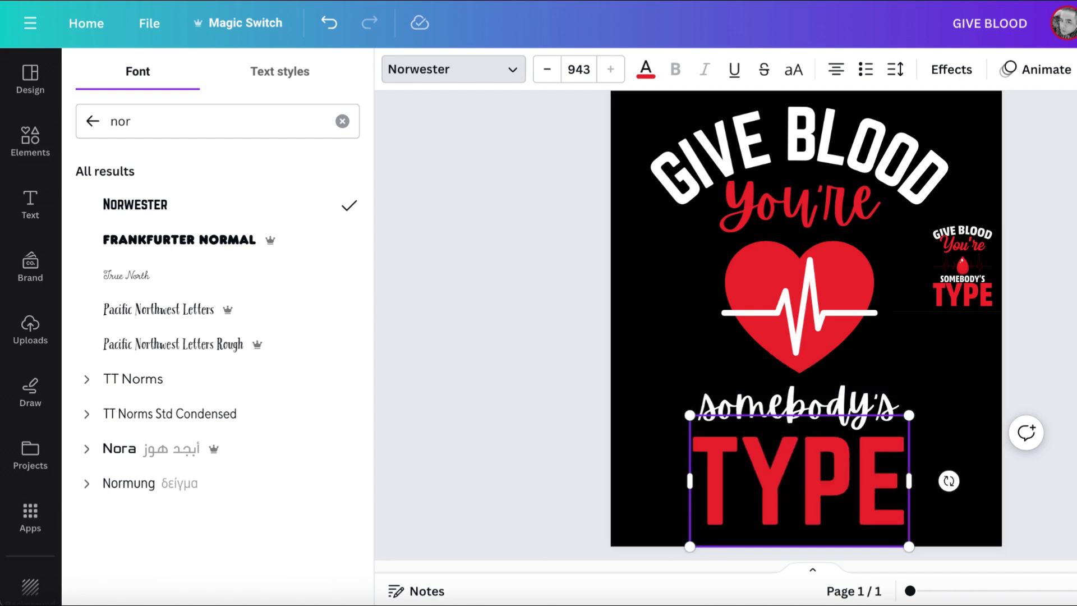
key(Escape)
- Replace the first letter of the white somebody's text with a capital S
click(762, 405)
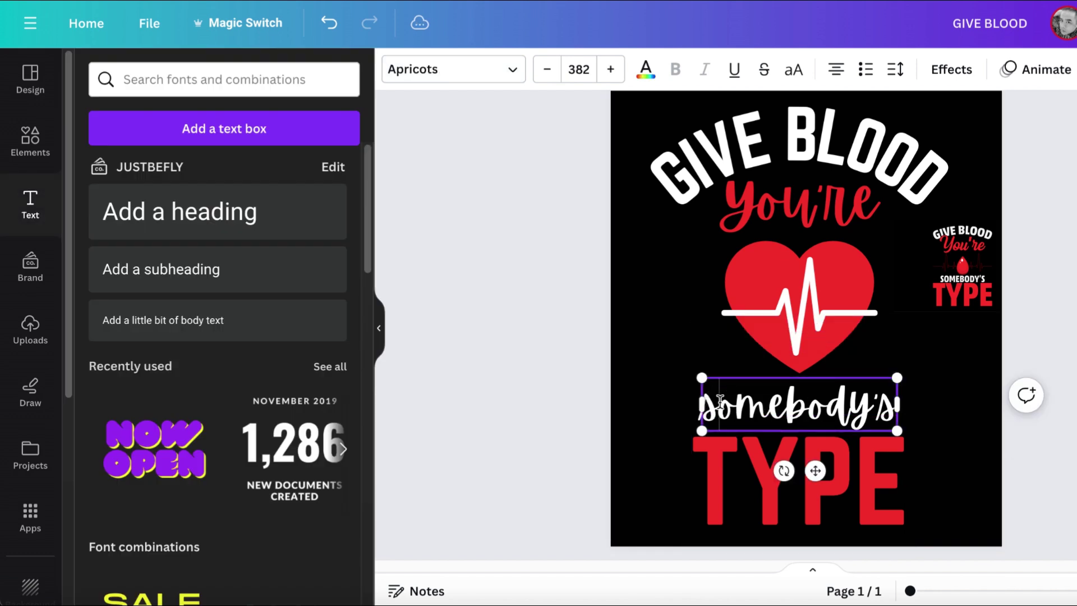
drag(716, 402, 693, 407)
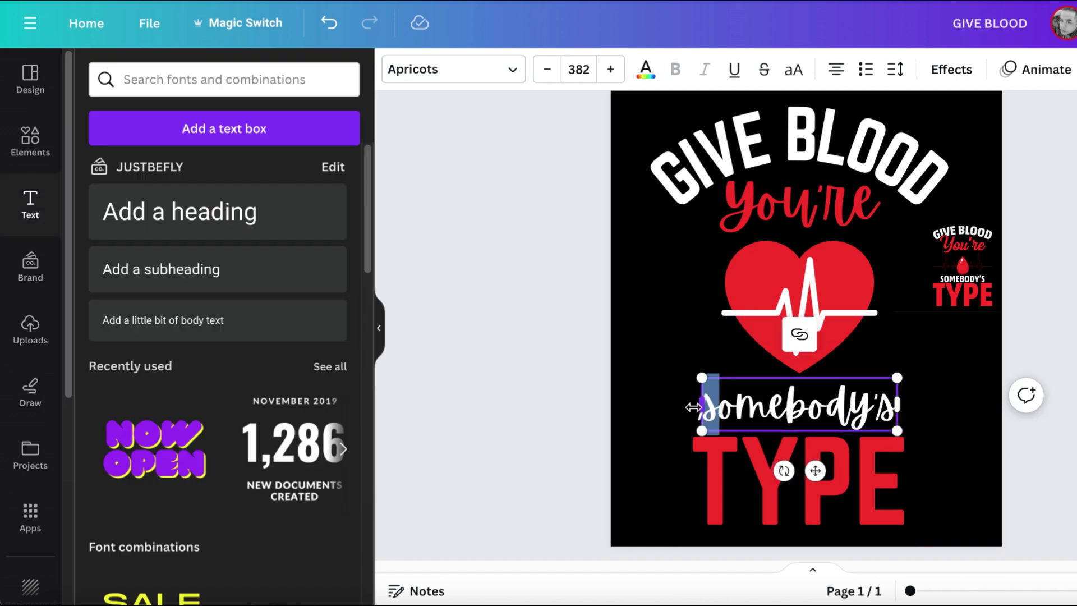
text(S)
key(Escape)
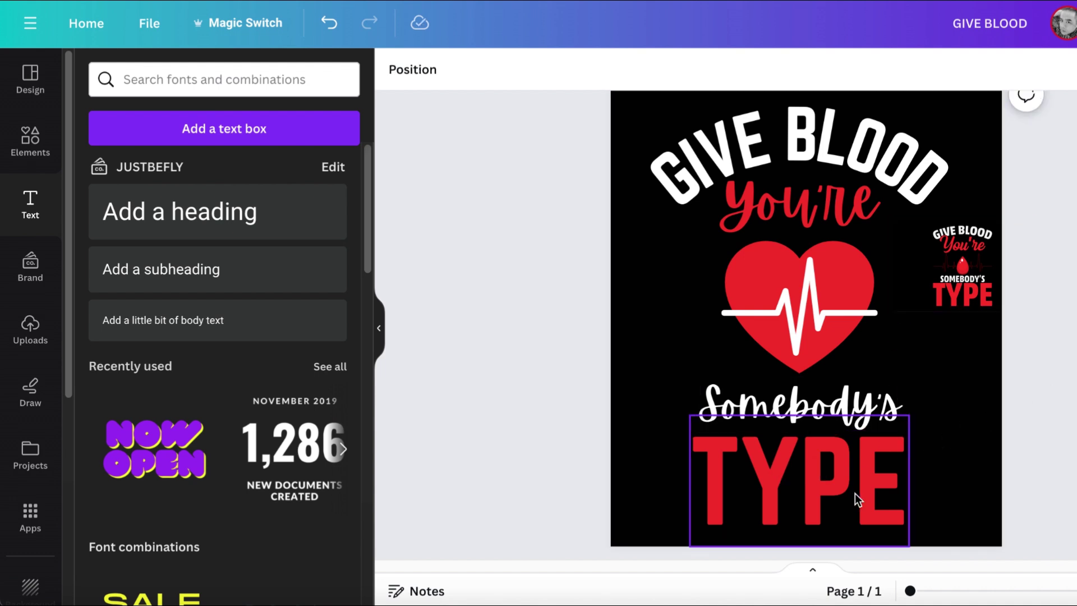
- Shrink the heart graphic slightly and move the Somebody's text a little up, closer to the heart's lower tip
click(834, 301)
drag(882, 373, 876, 363)
click(952, 442)
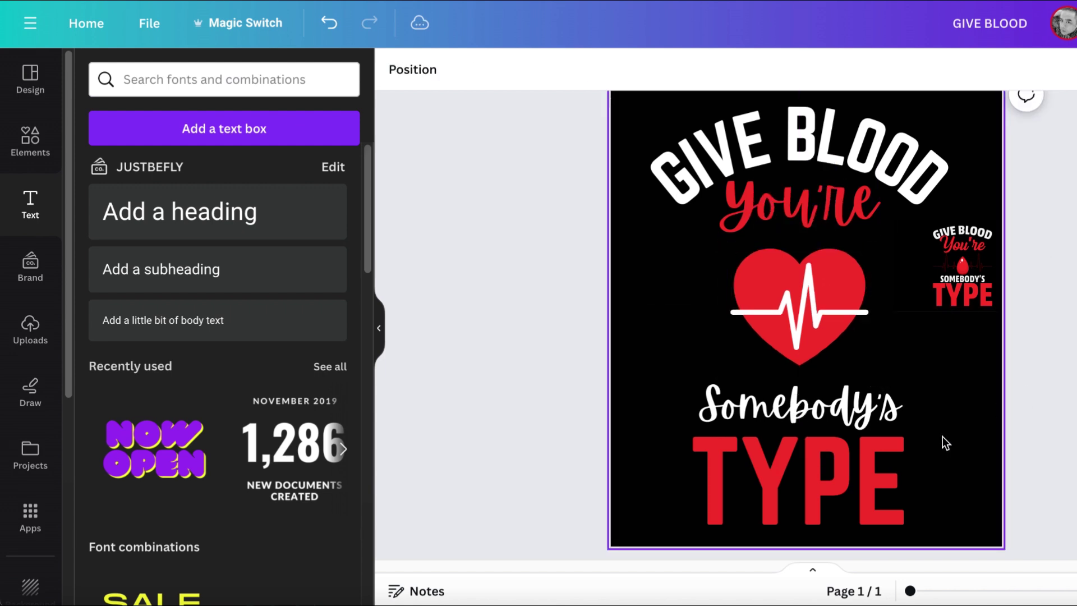
click(875, 397)
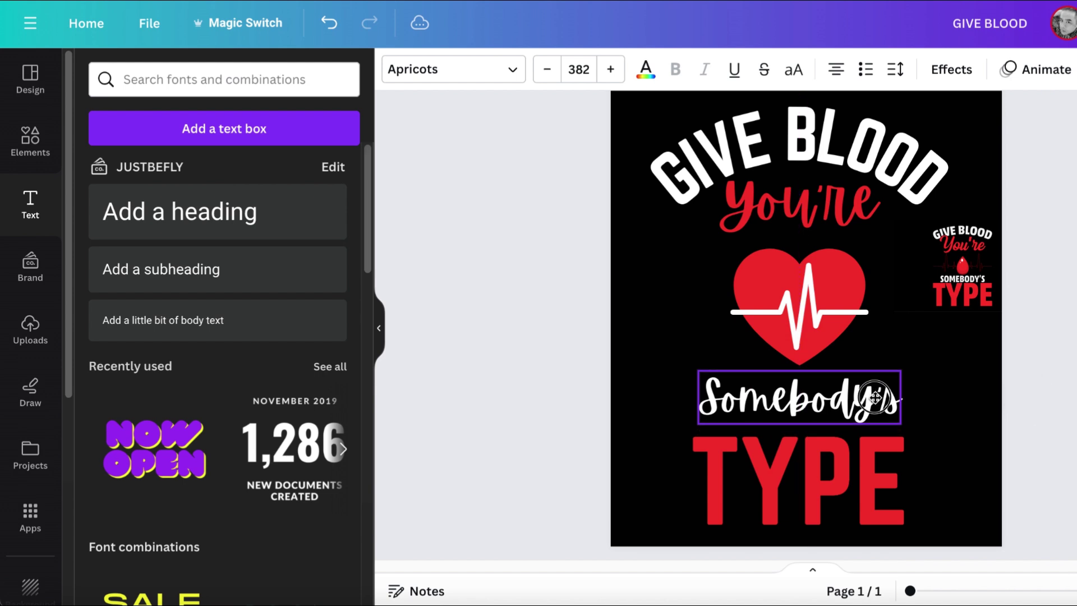
- Widen the TYPE text box slightly, and center-align all the texts and the heart with one another
click(869, 484)
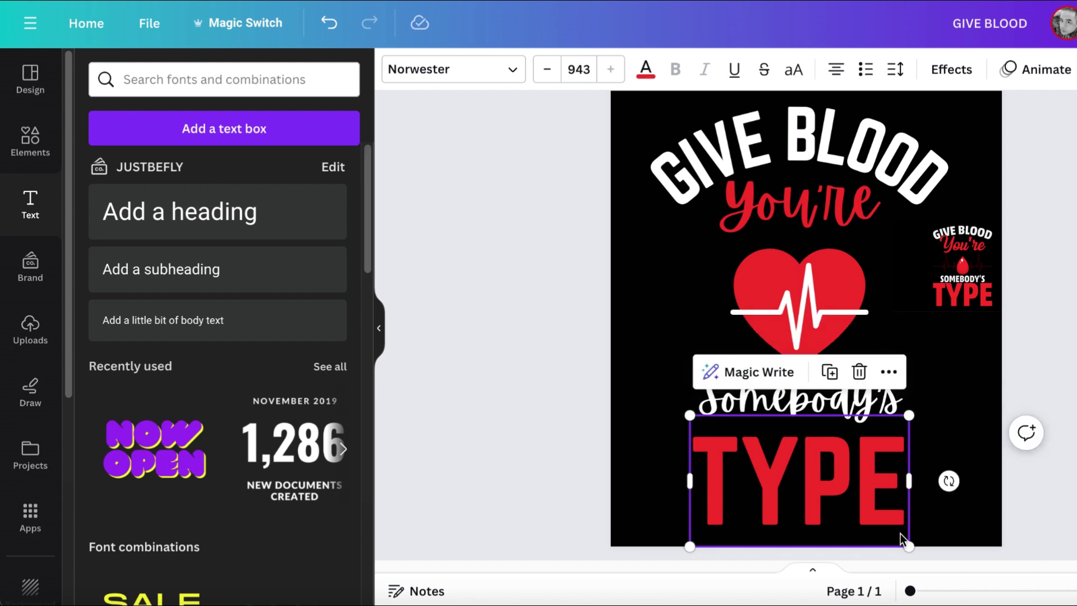
mouse_move(910, 475)
mouse_down()
mouse_move(925, 474)
mouse_move(919, 480)
mouse_up()
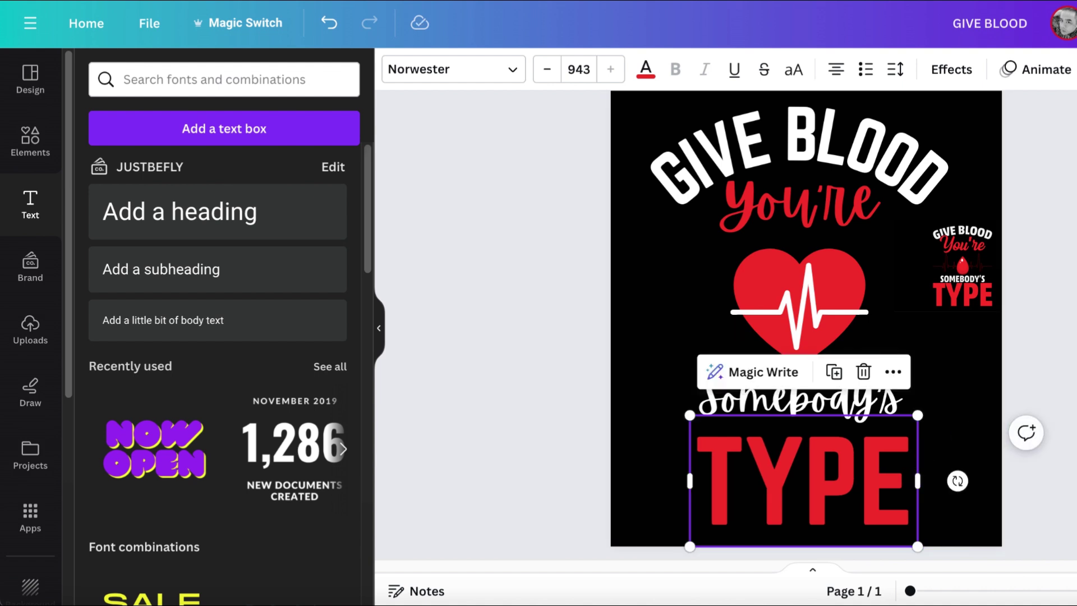
click(856, 276)
click(844, 193)
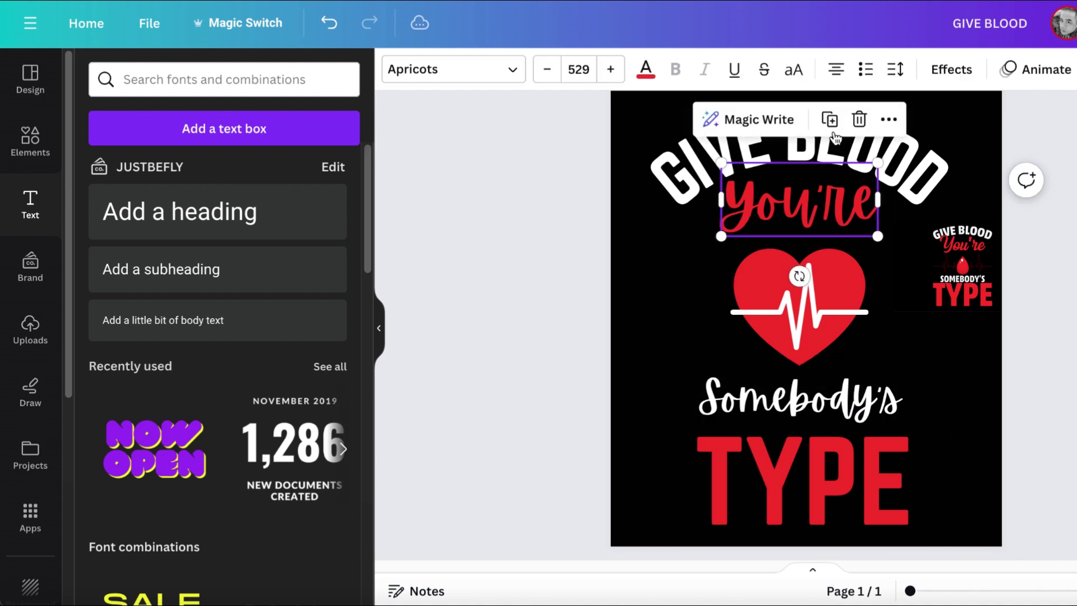
click(690, 172)
shift+click(813, 211)
shift+click(803, 292)
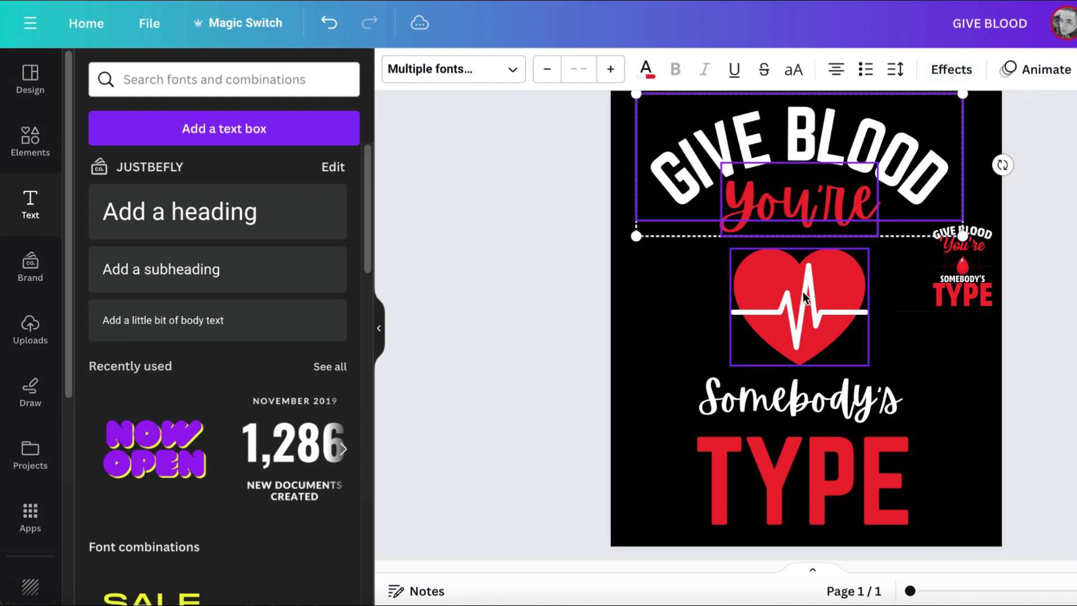
shift+click(809, 408)
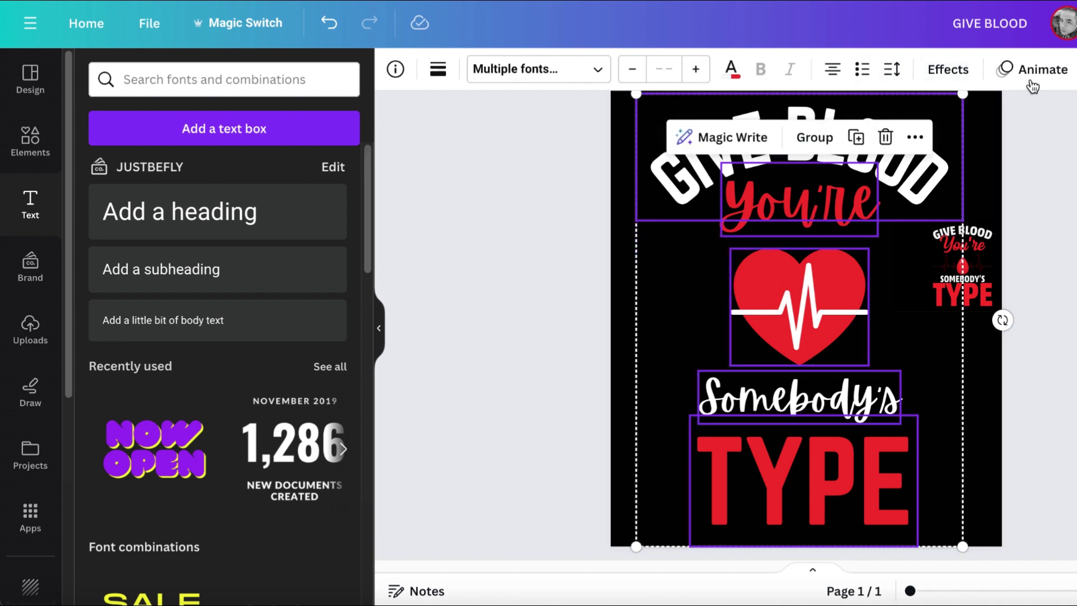
click(1068, 69)
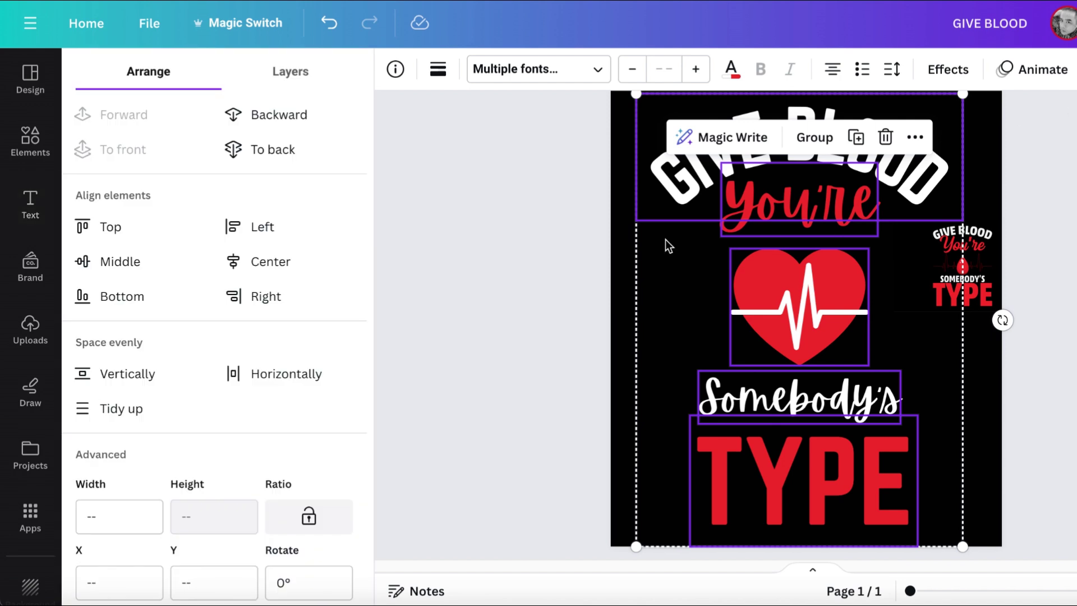
click(246, 262)
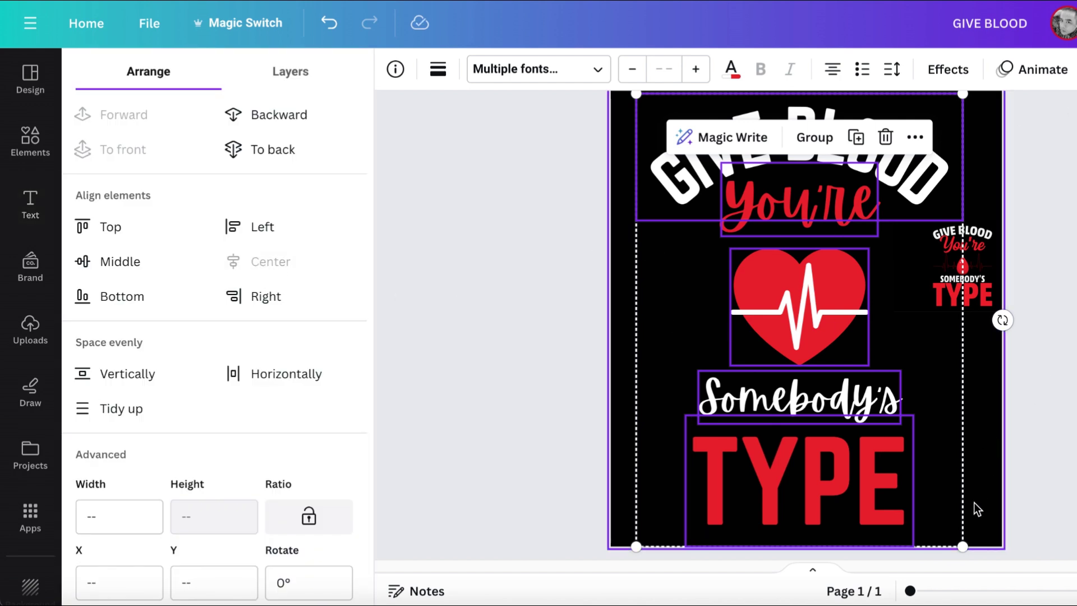
- Group the texts and heart and scale the group down slightly, leaving an even margin around it on the page
key(ctrl+g)
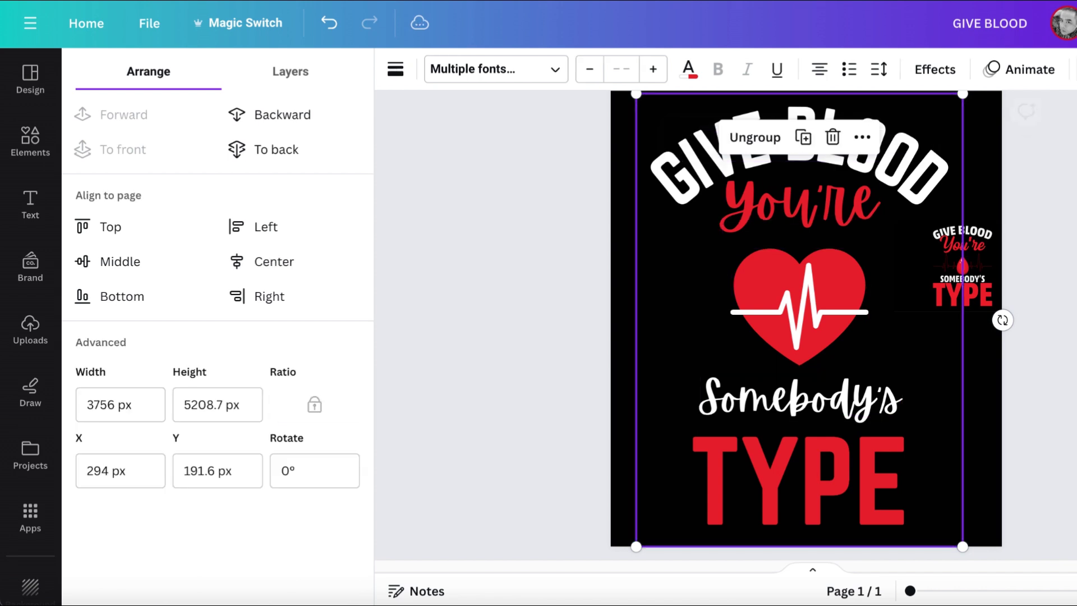
drag(963, 546, 946, 522)
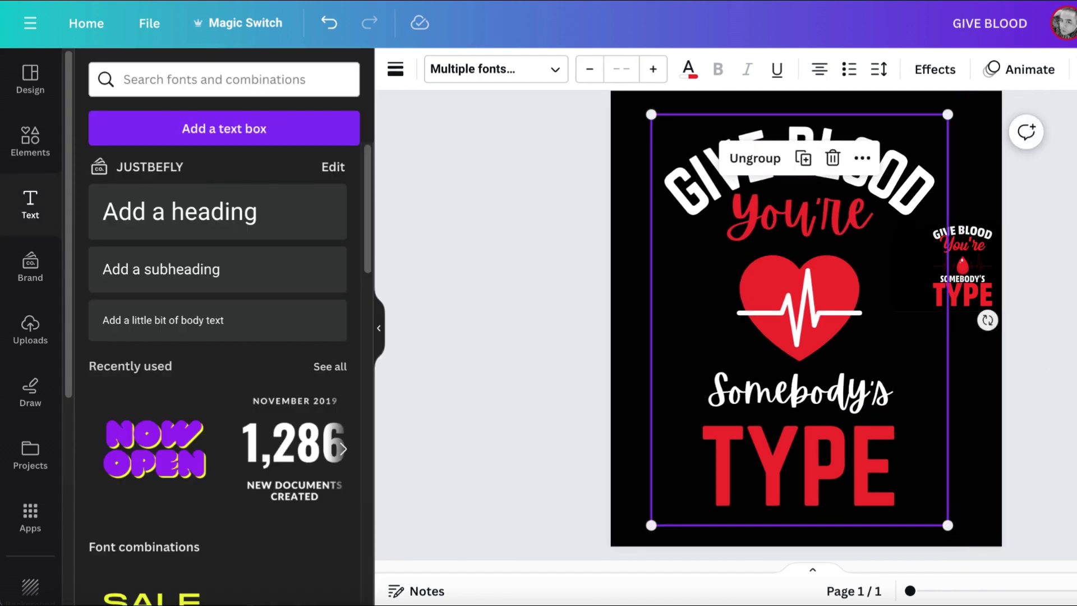
- Delete the small reference image overlapping the page edge
click(977, 285)
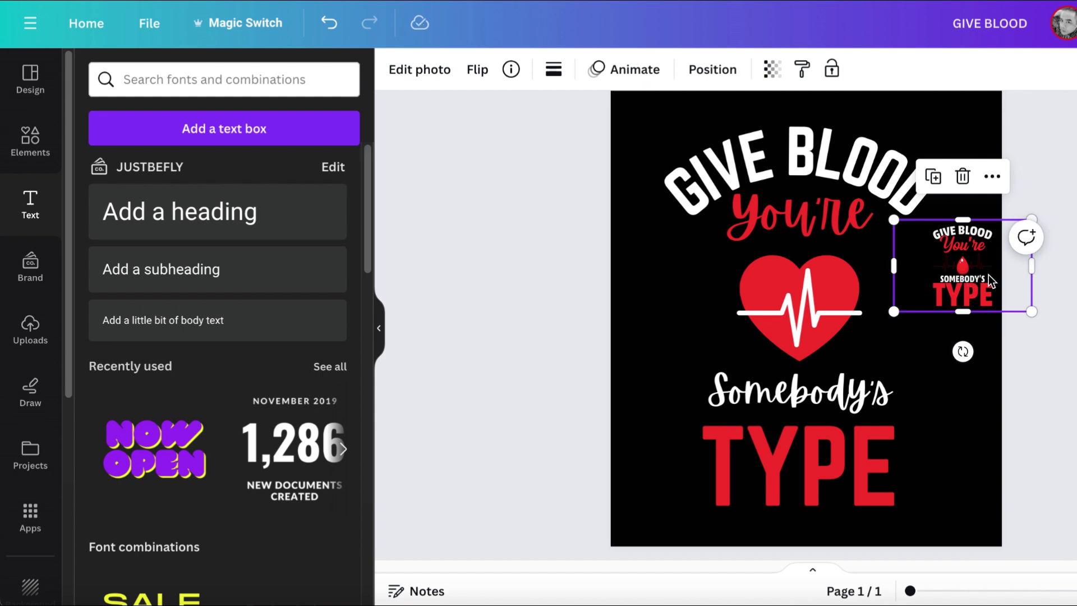
key(Escape)
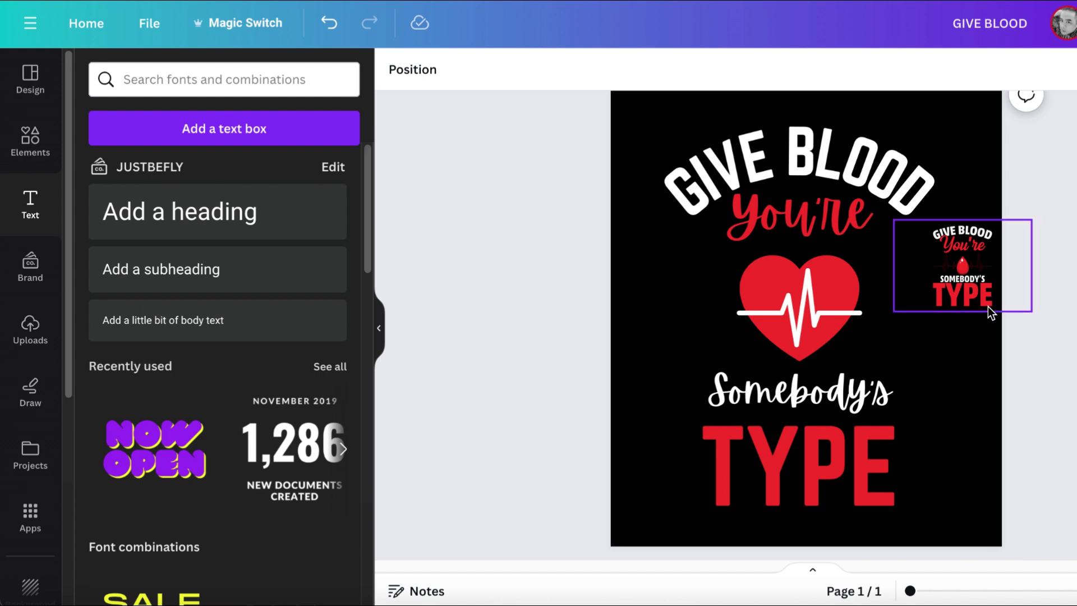
click(976, 298)
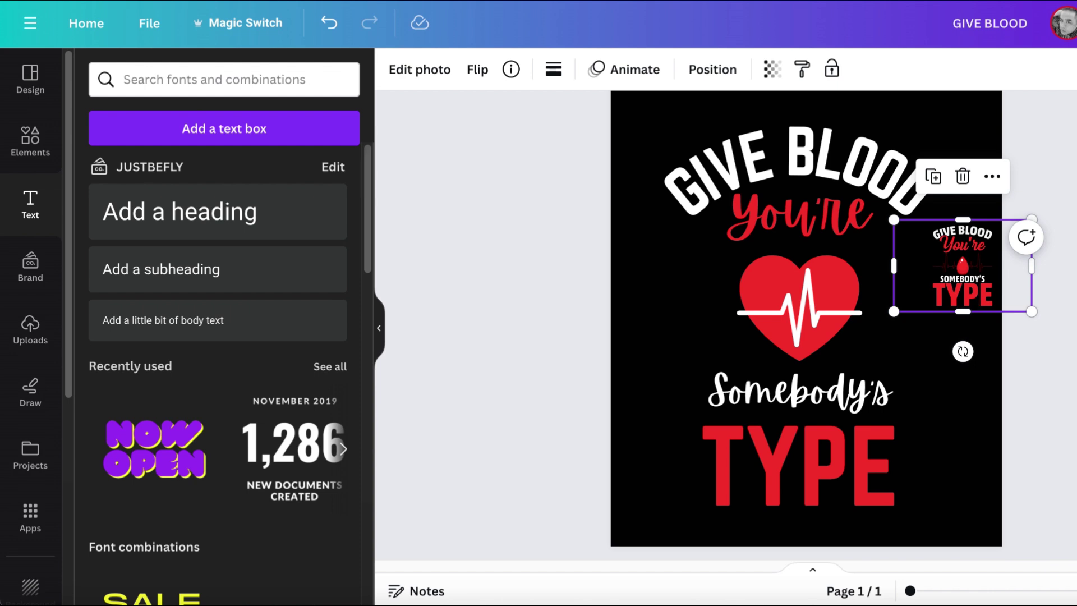
key(Delete)
- Ungroup the design so that each text and the heart can be edited separately
double_click(867, 391)
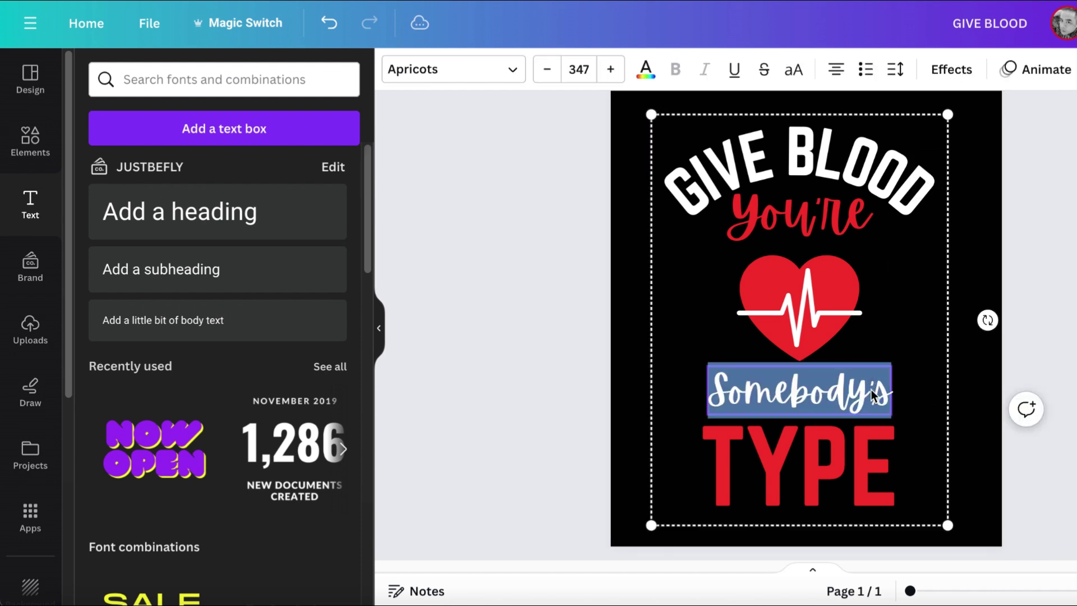
right_click(867, 391)
key(Escape)
key(Escape)
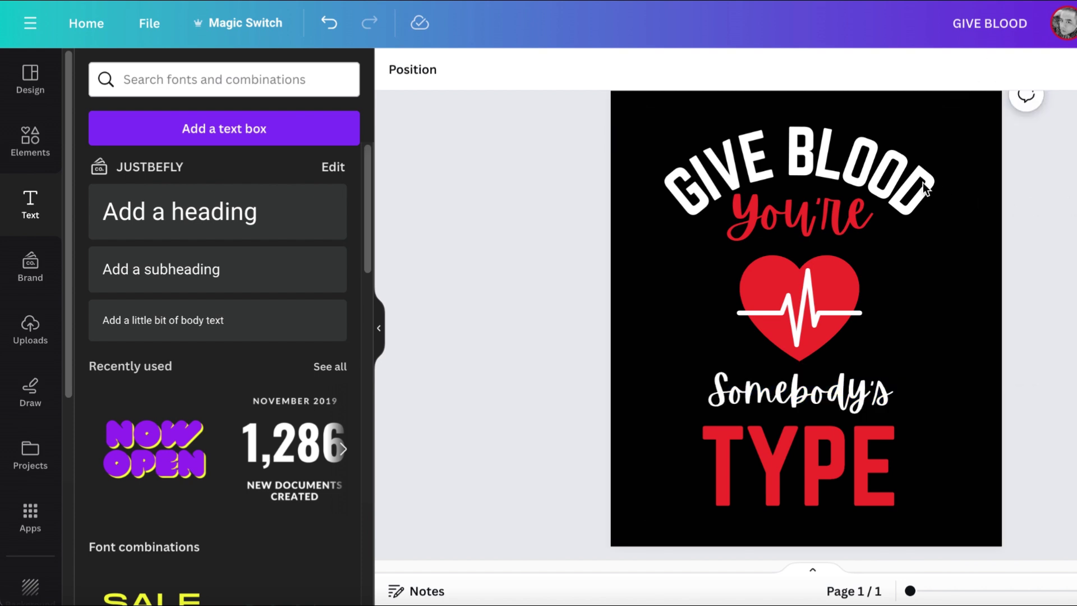
right_click(895, 180)
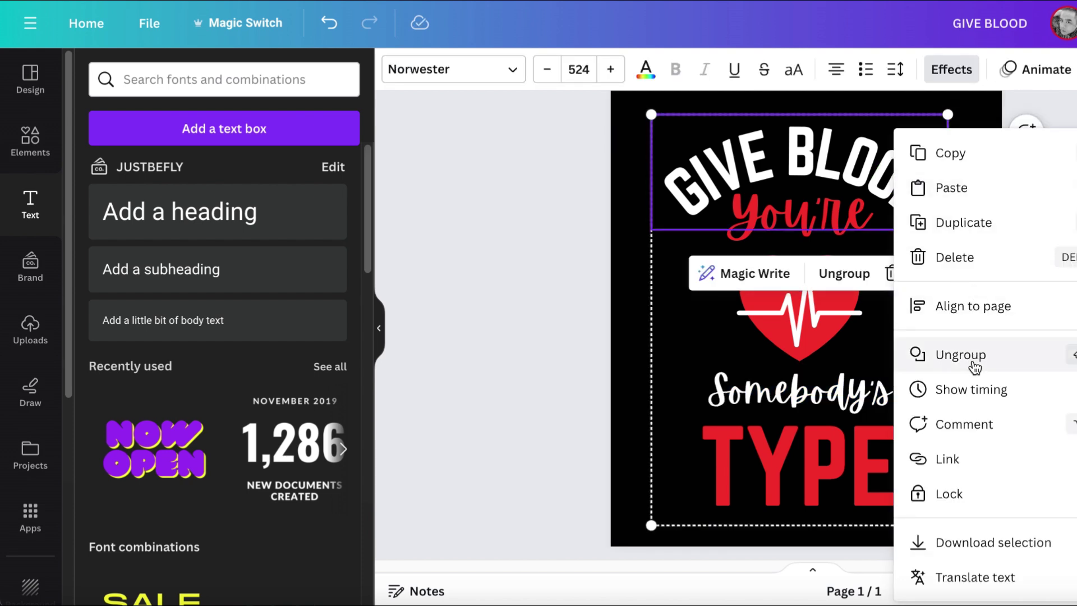
click(942, 357)
key(Escape)
- Enlarge the Somebody's text to about font size 490 so that it is wider than TYPE
click(884, 402)
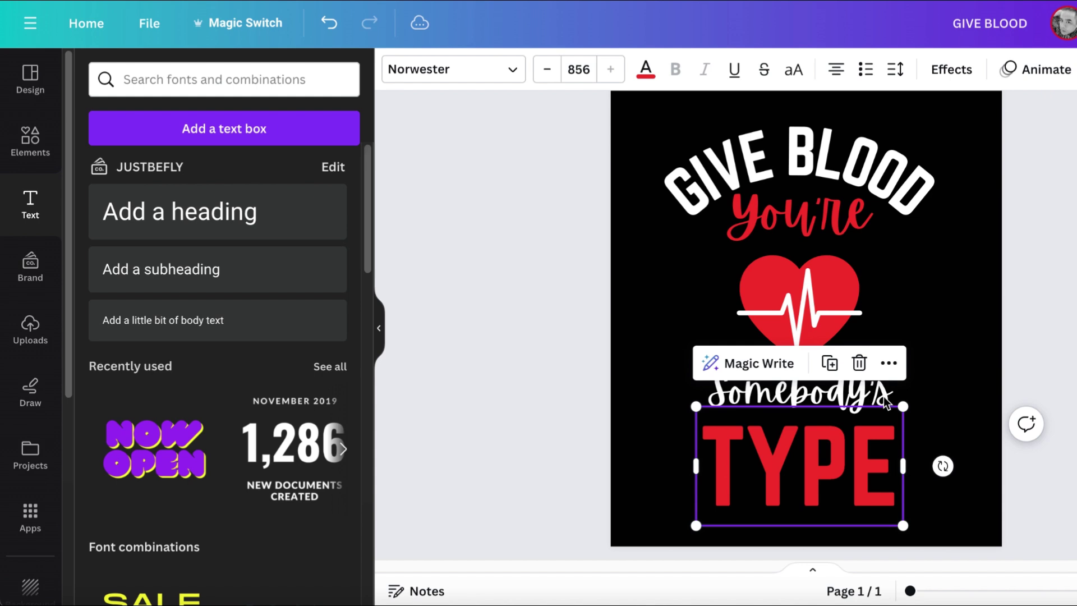
click(878, 393)
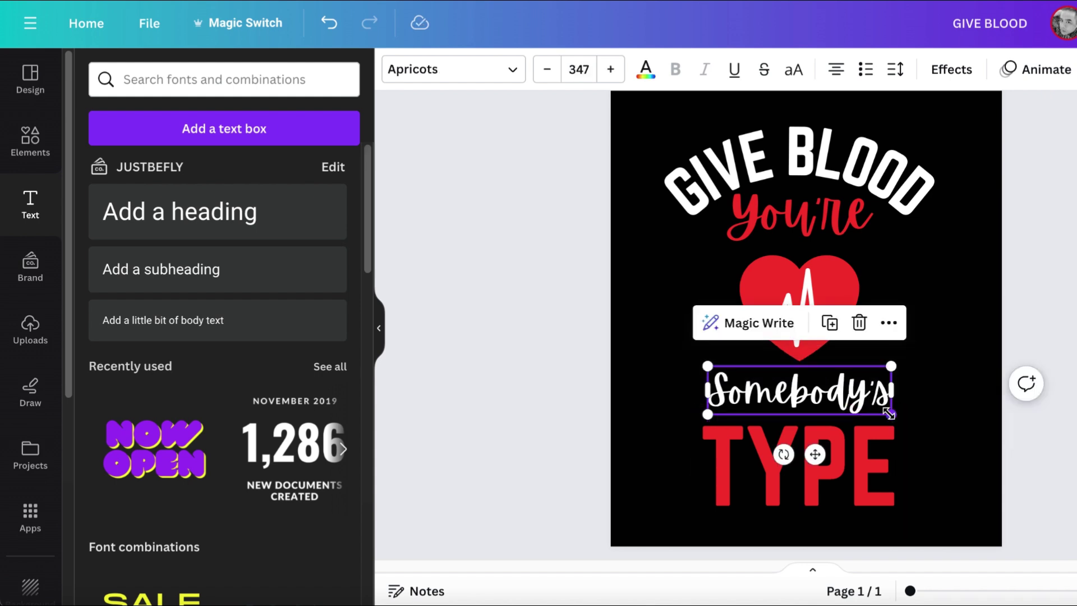
drag(891, 414, 928, 430)
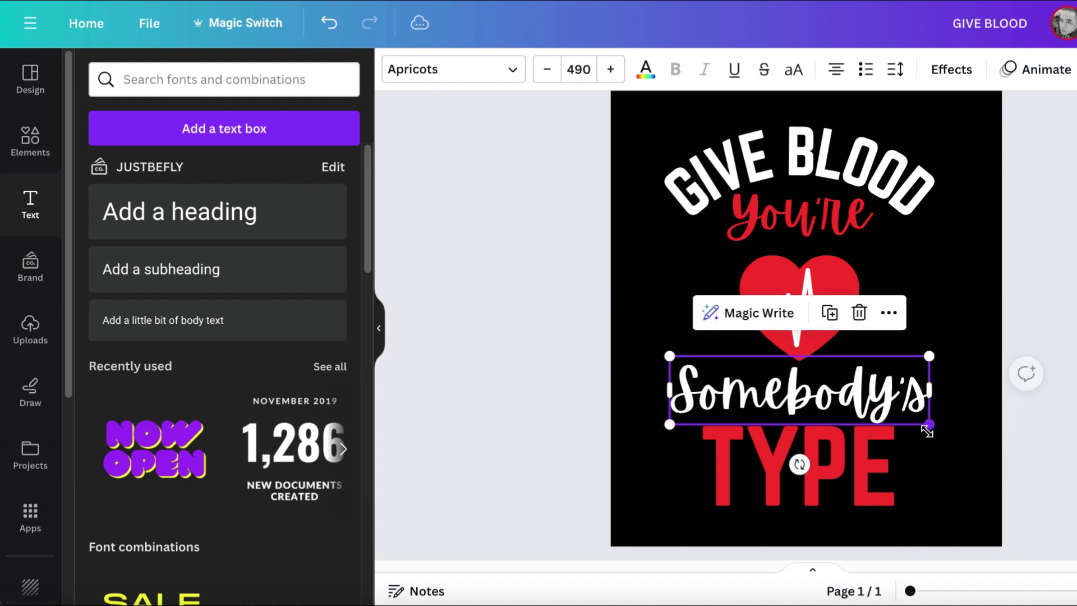
click(999, 439)
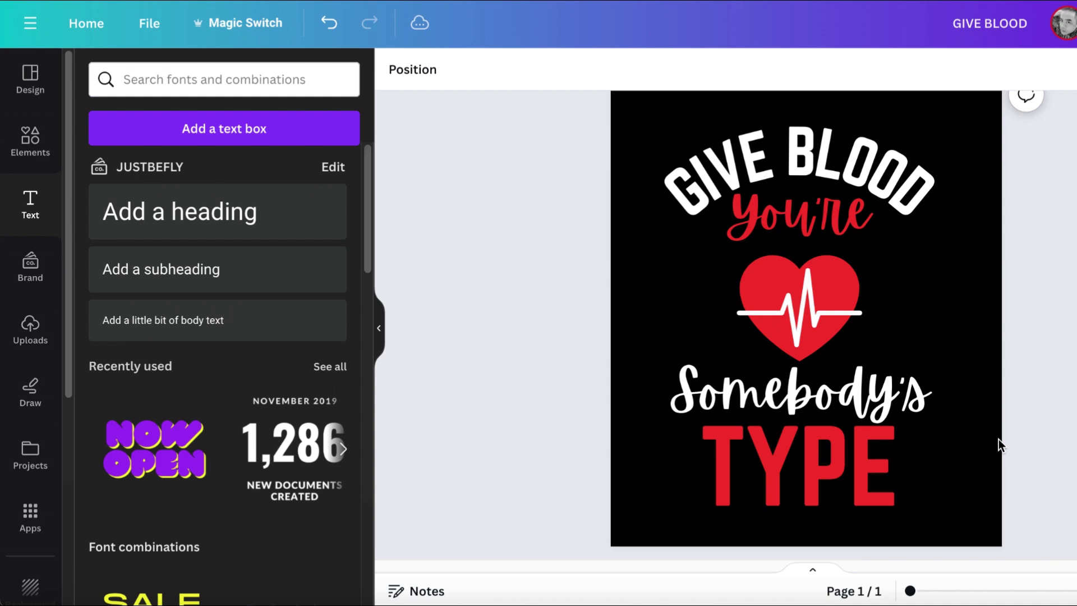
- Move the red You're text slightly down, away from the GIVE BLOOD arch and closer to the heart
click(834, 288)
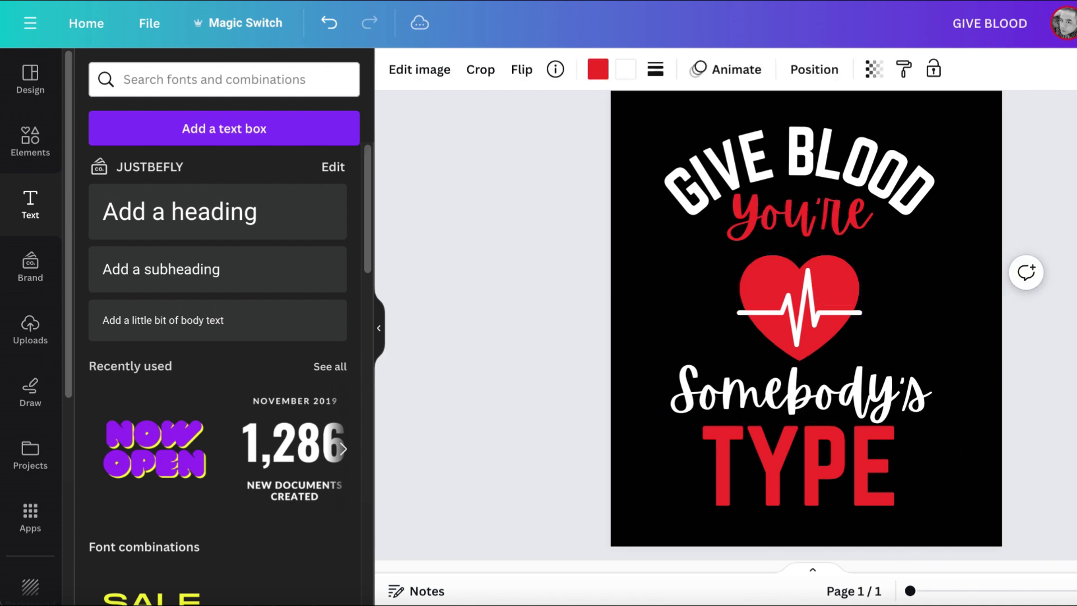
drag(853, 221, 854, 233)
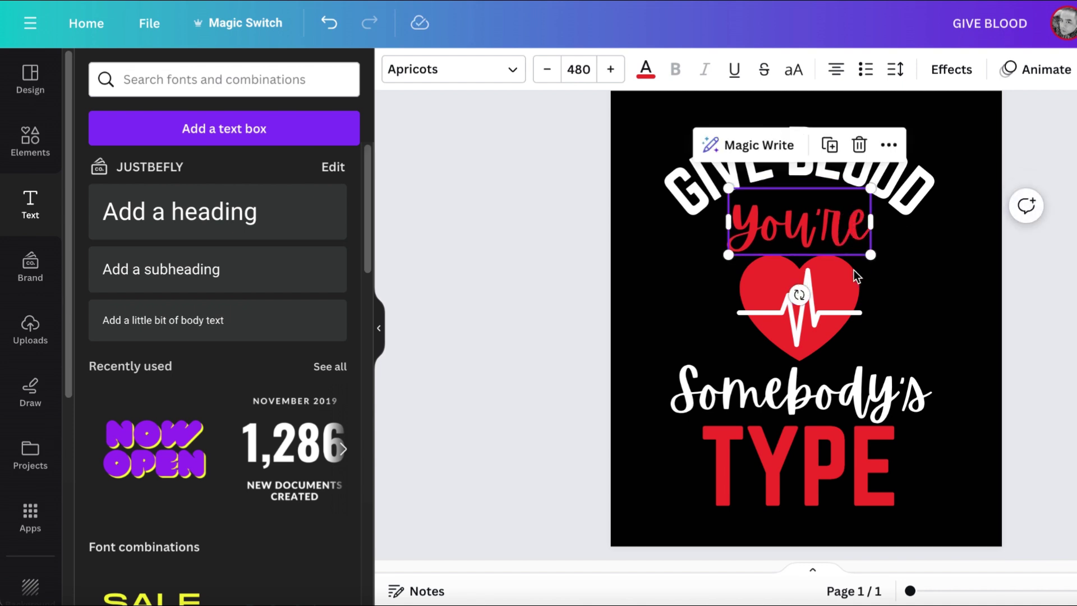
click(1066, 324)
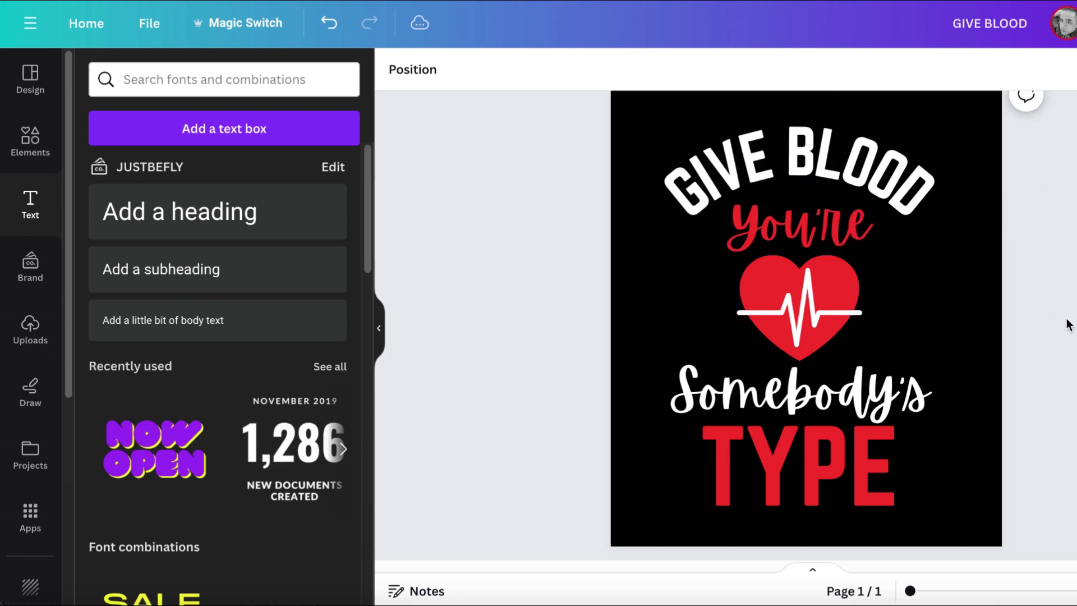
- Move TYPE, Somebody's and the heart slightly down to even out the spacing between the elements
drag(871, 471, 873, 483)
drag(926, 409, 929, 424)
drag(833, 285, 834, 293)
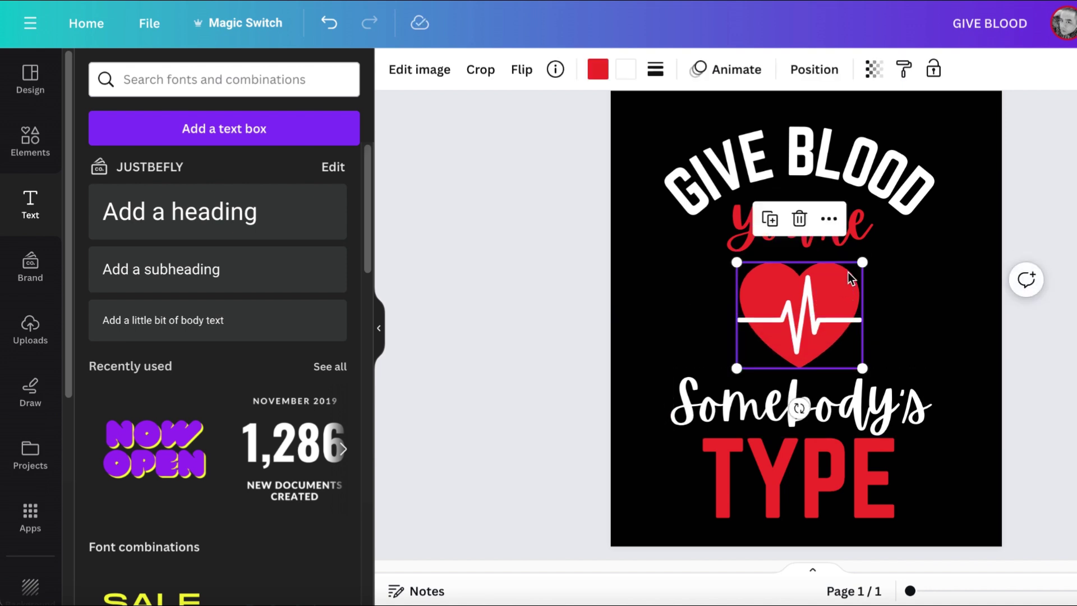
key(Escape)
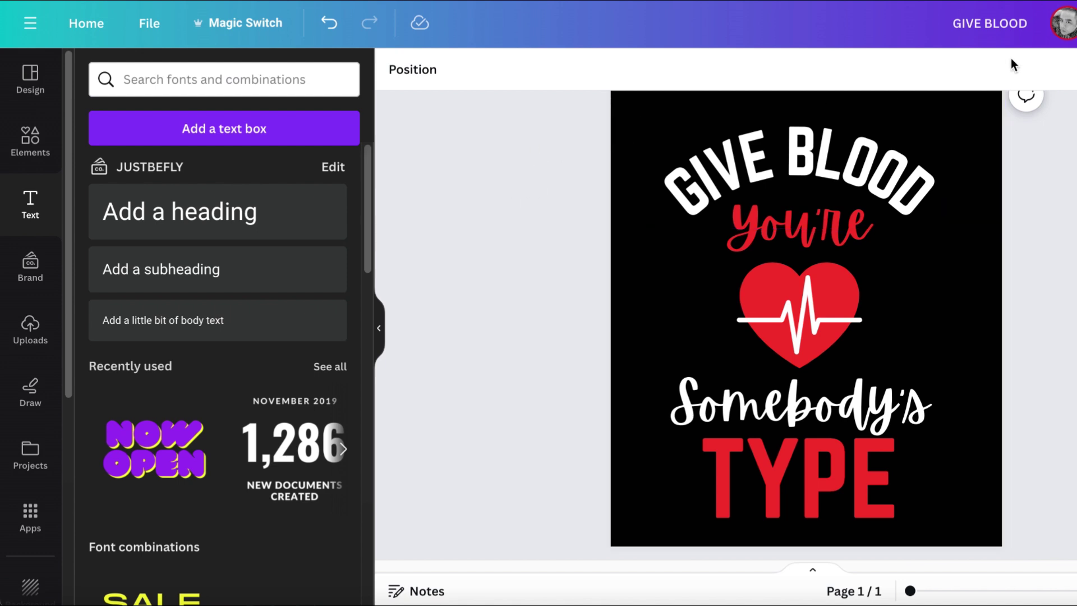
- Rename the design as "January Niches 2024"
click(1028, 29)
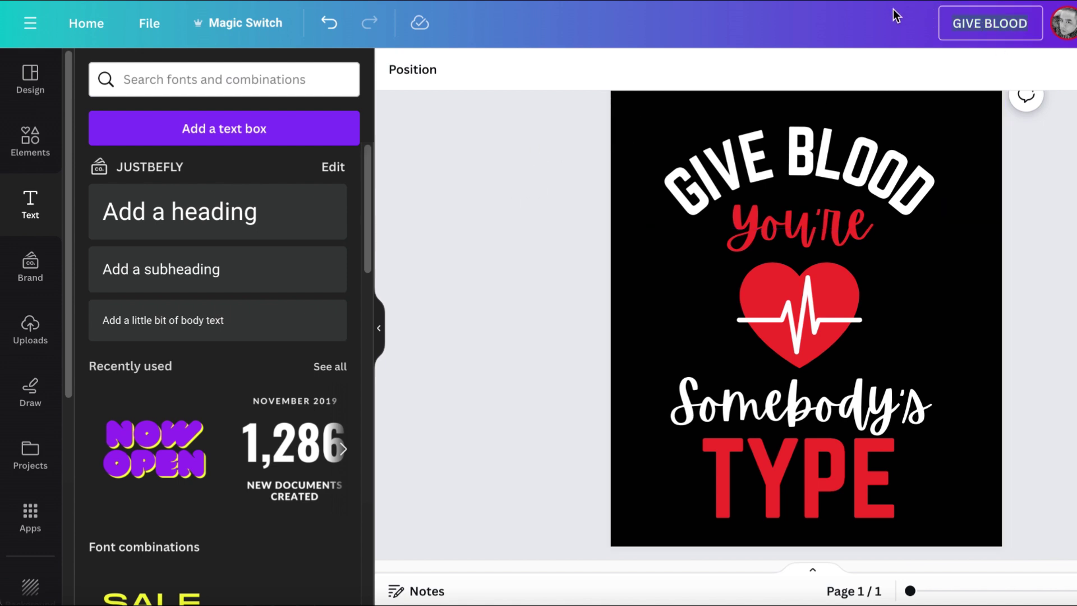
text(J)
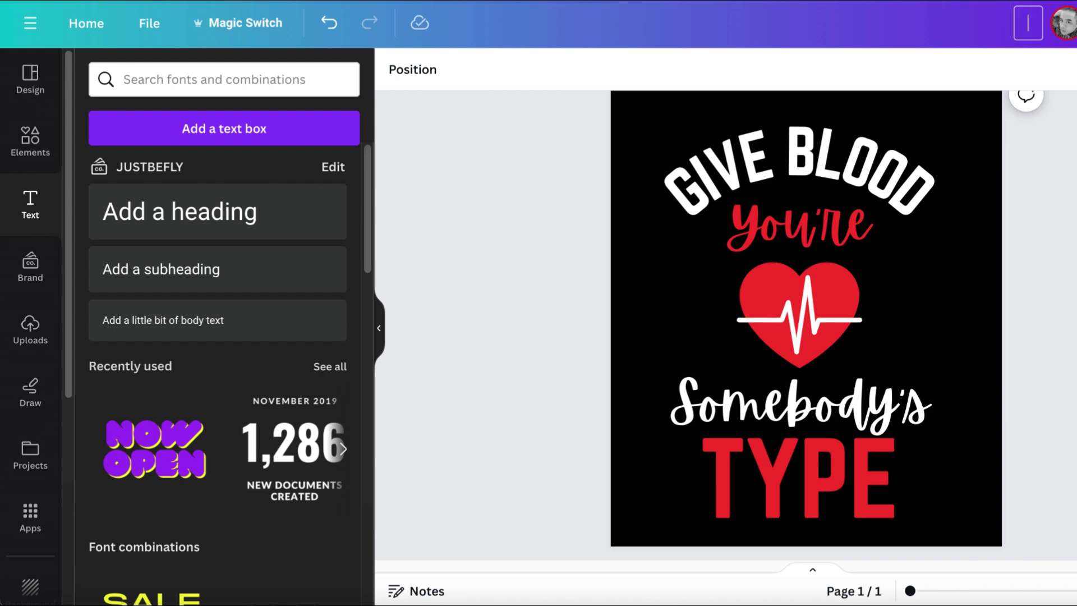
text(anuary)
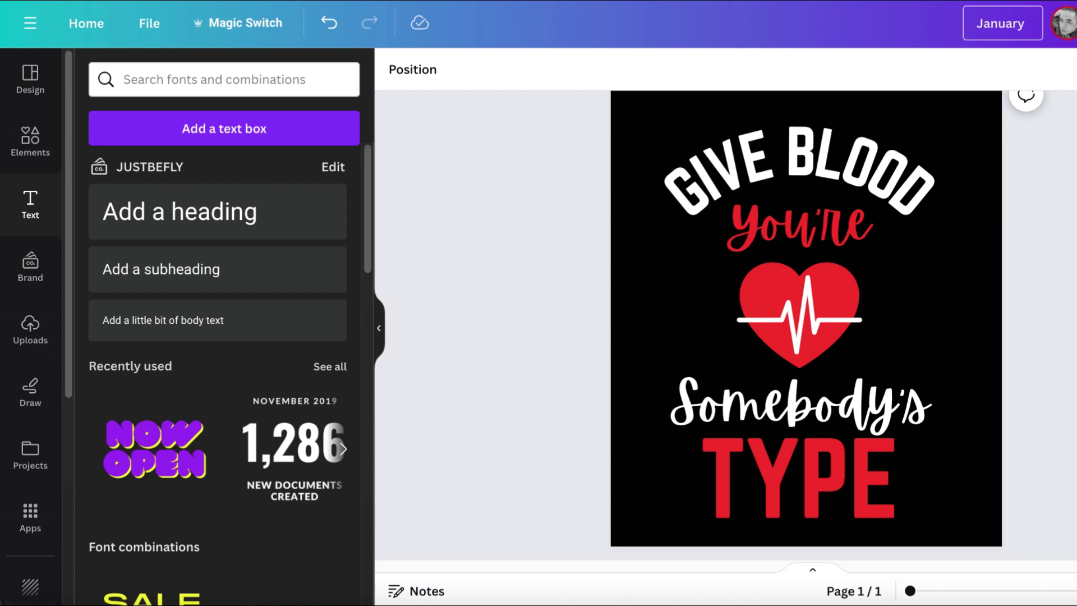
text( Niches)
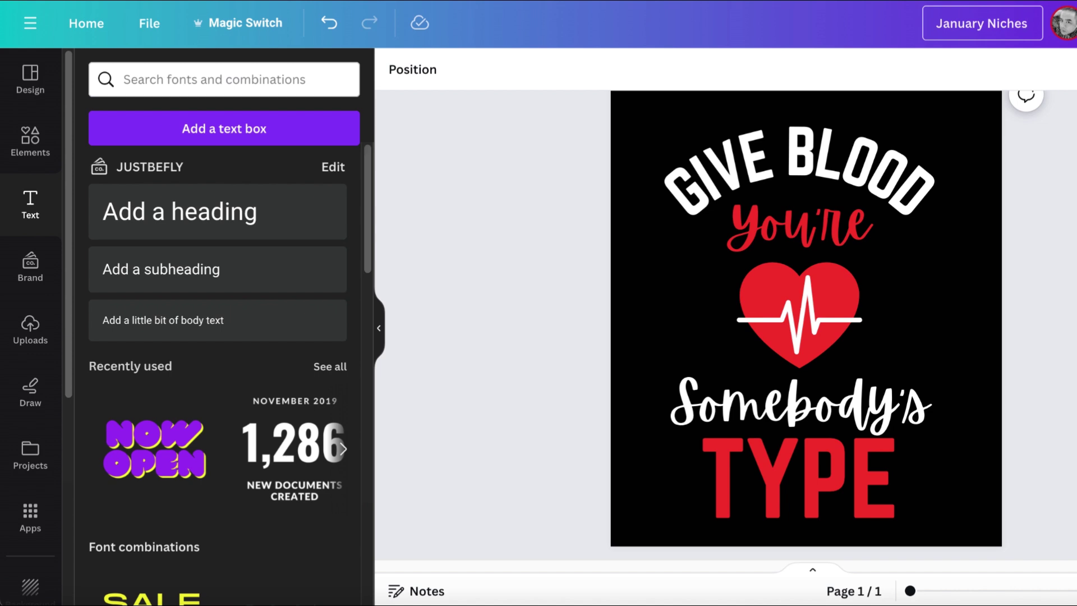
text( 202)
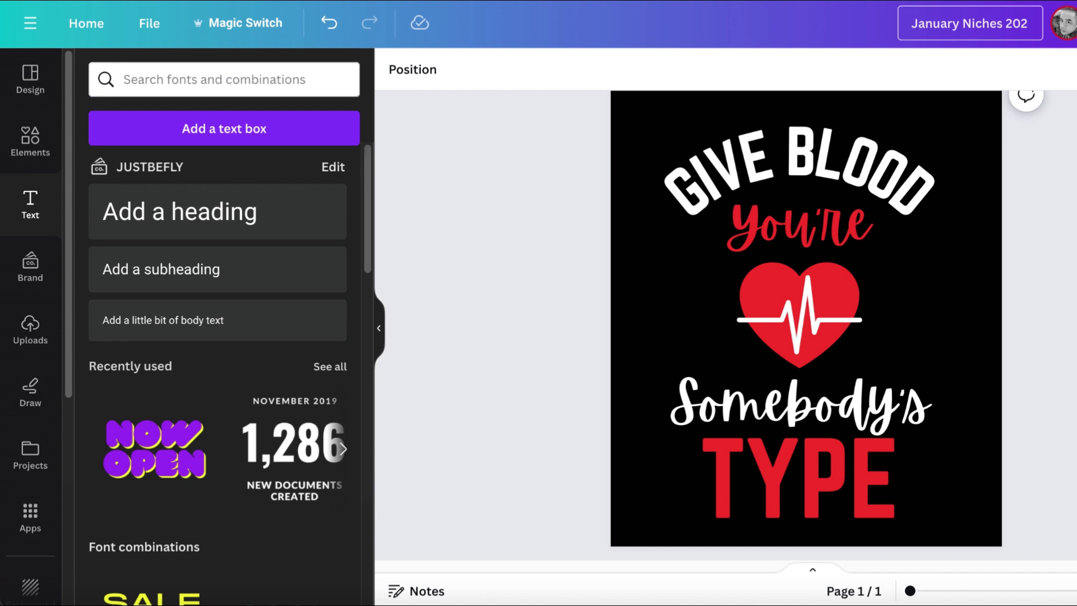
text(4)
key(Return)
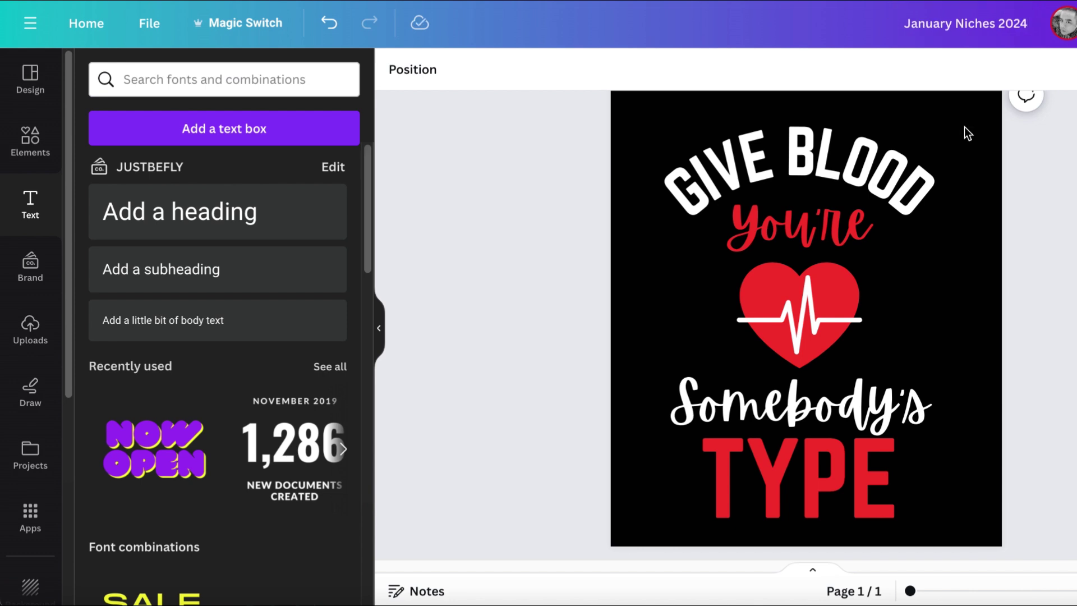